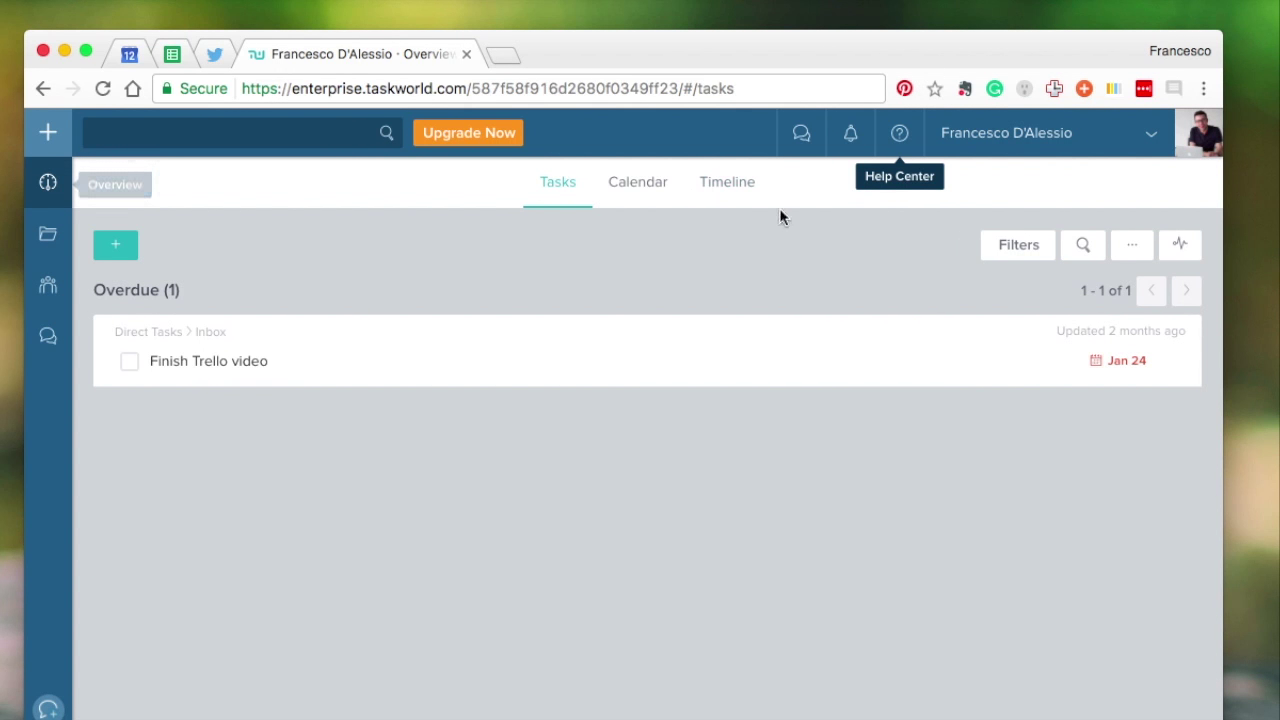
Look at the Timeline and Calendar views of the overview, ending on the Tasks view
left_click(751, 191)
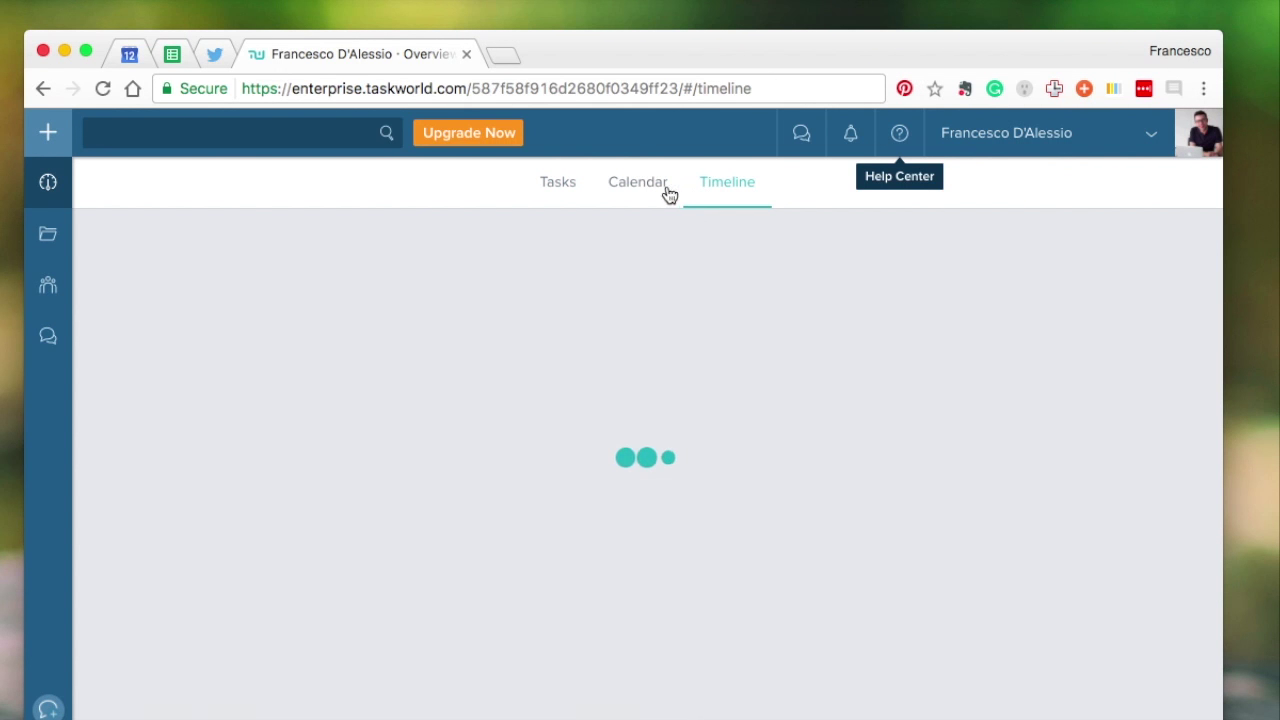
left_click(649, 194)
left_click(553, 193)
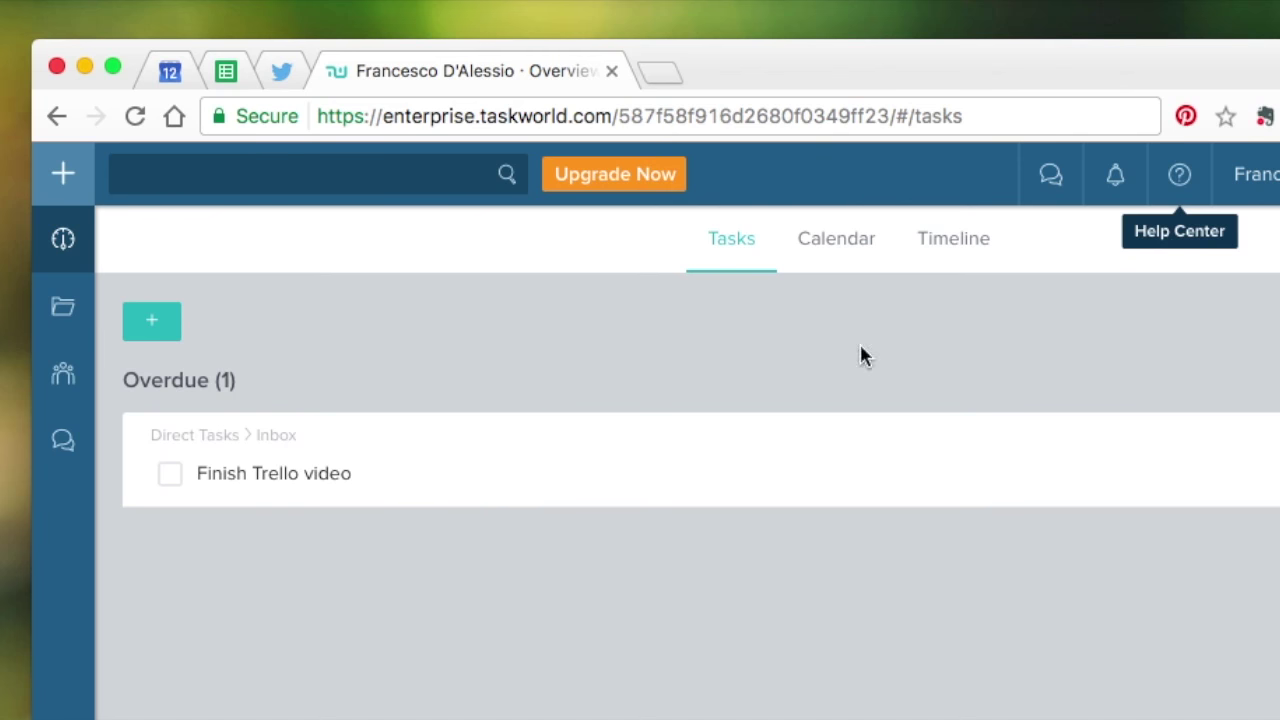
Create a new private project named YouTube using the Kanban template
left_click(58, 137)
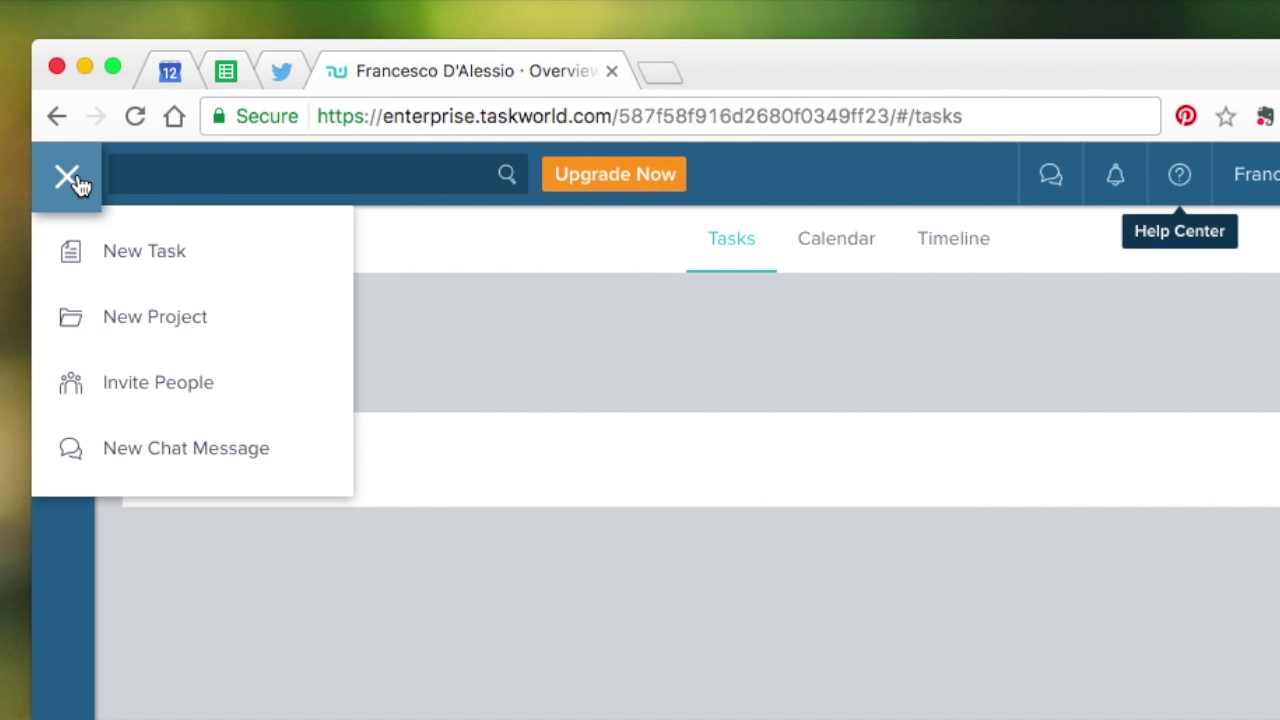
left_click(297, 320)
type("YouTube")
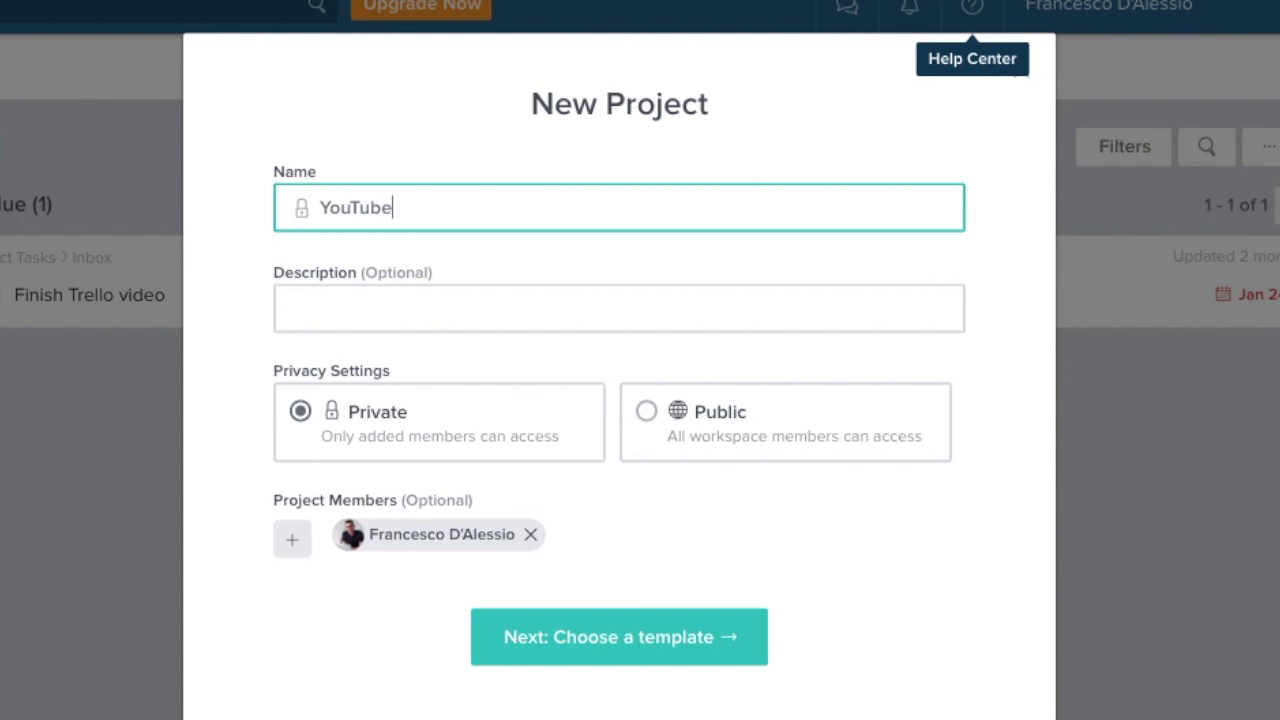
left_click(657, 646)
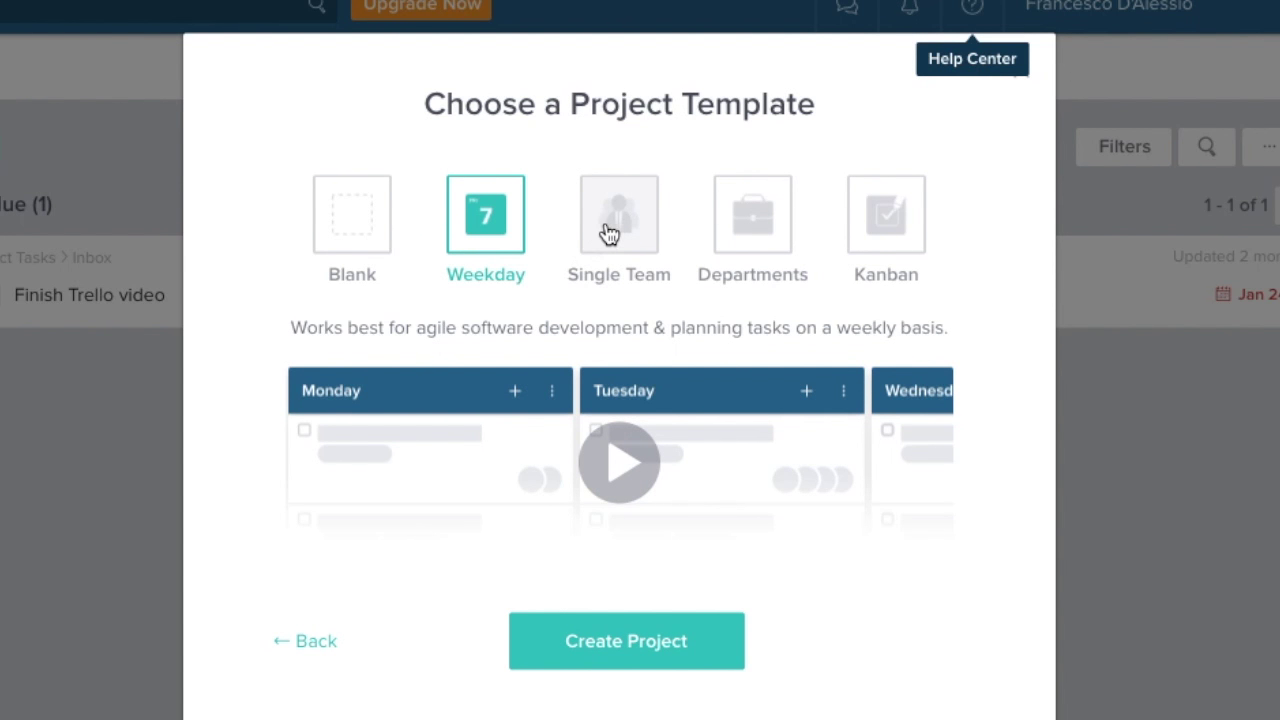
left_click(889, 229)
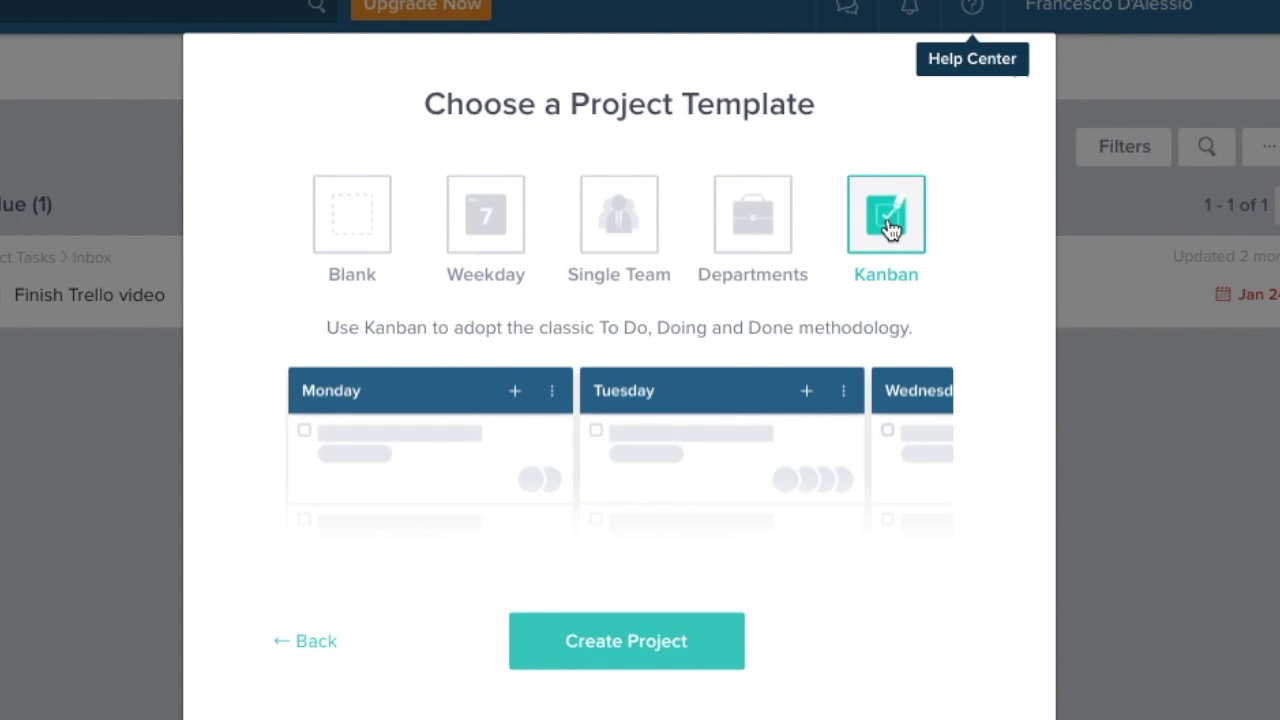
left_click(603, 643)
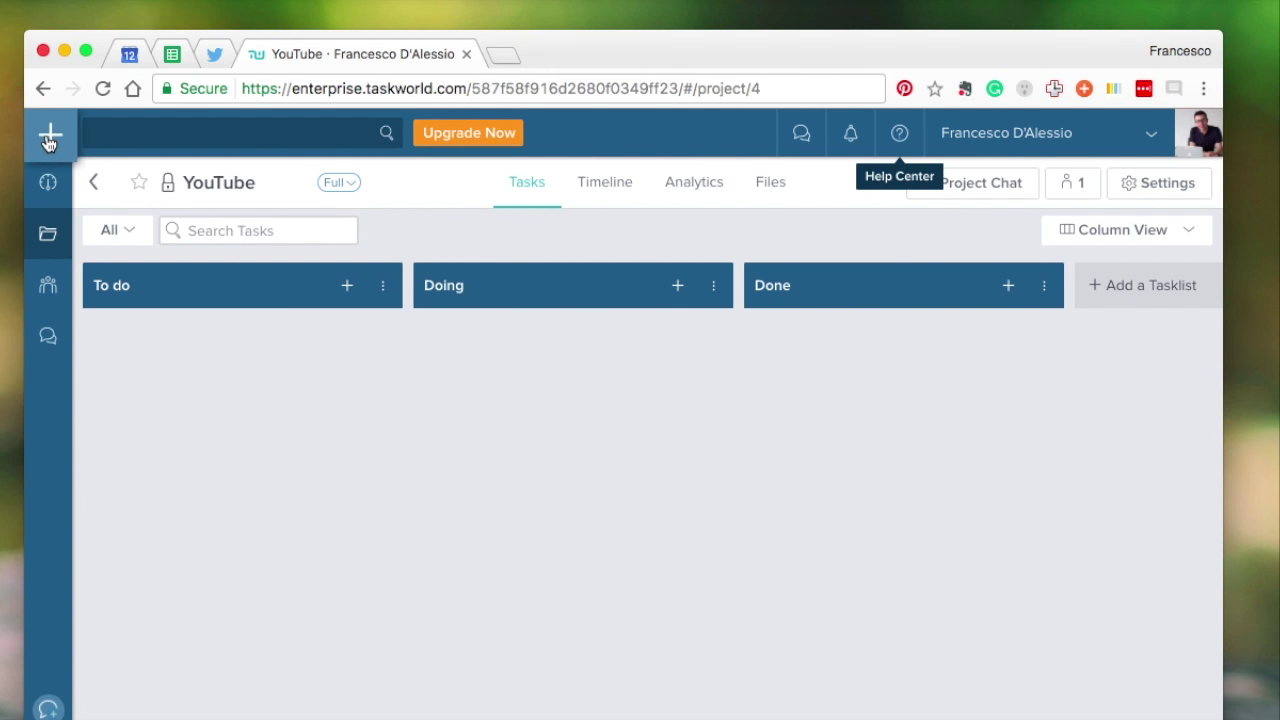
Create a second private project named YouTube 2, browsing the templates and choosing Weekday
left_click(38, 45)
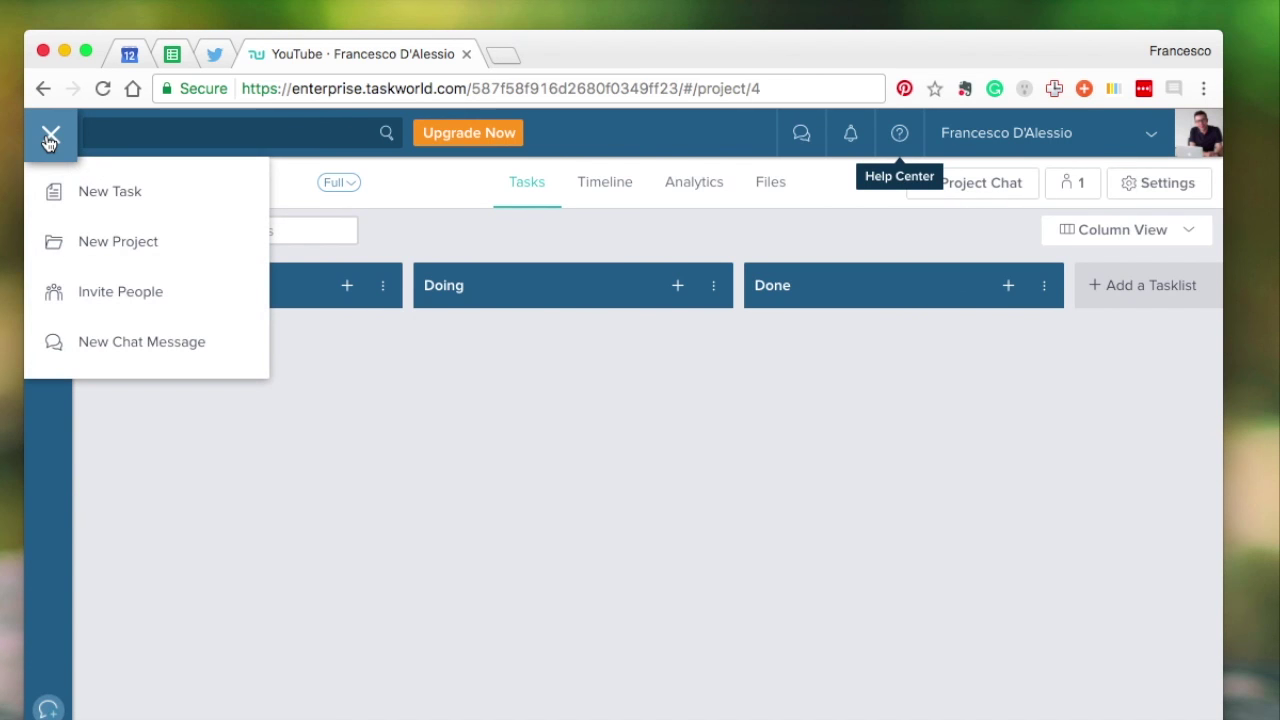
left_click(117, 241)
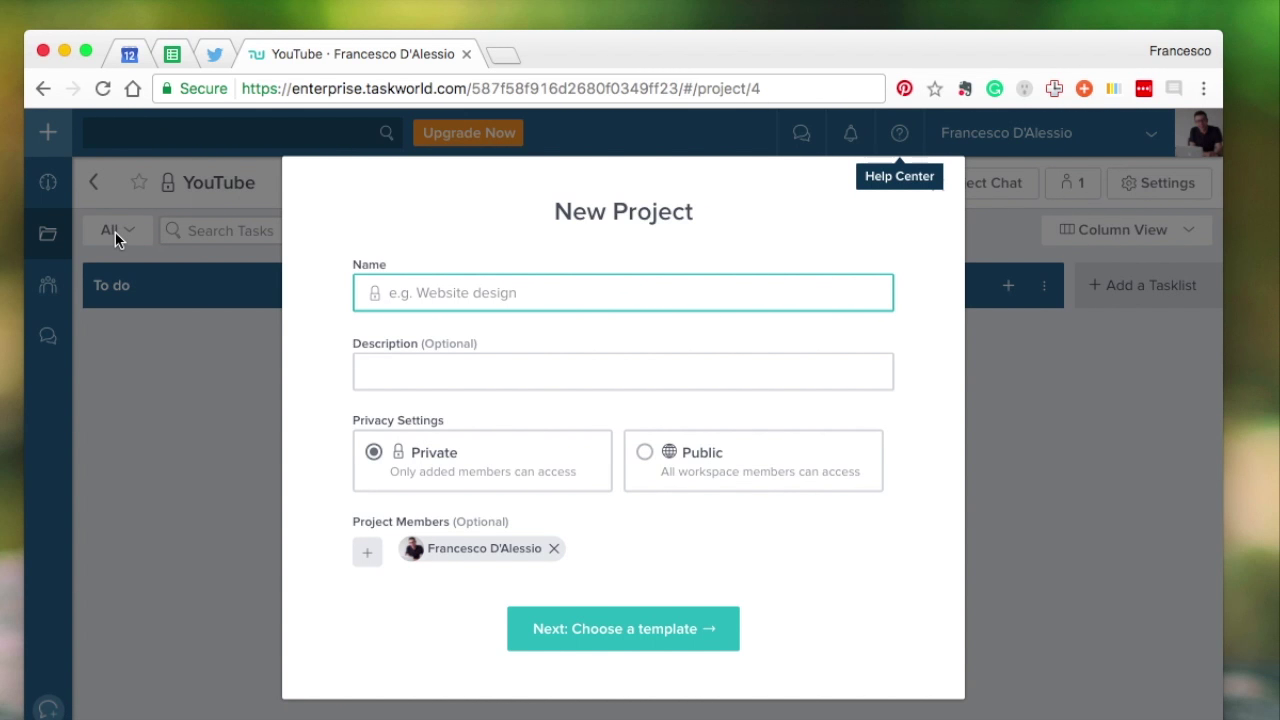
type("YouTube 2")
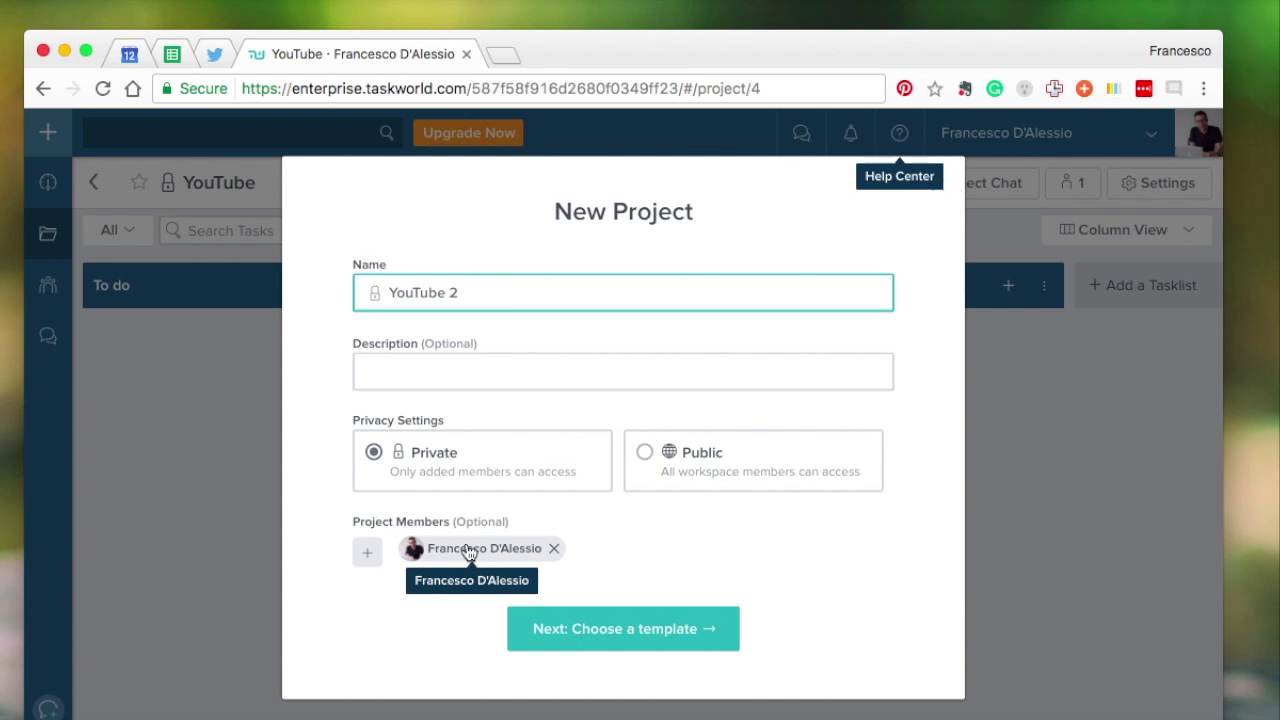
left_click(588, 640)
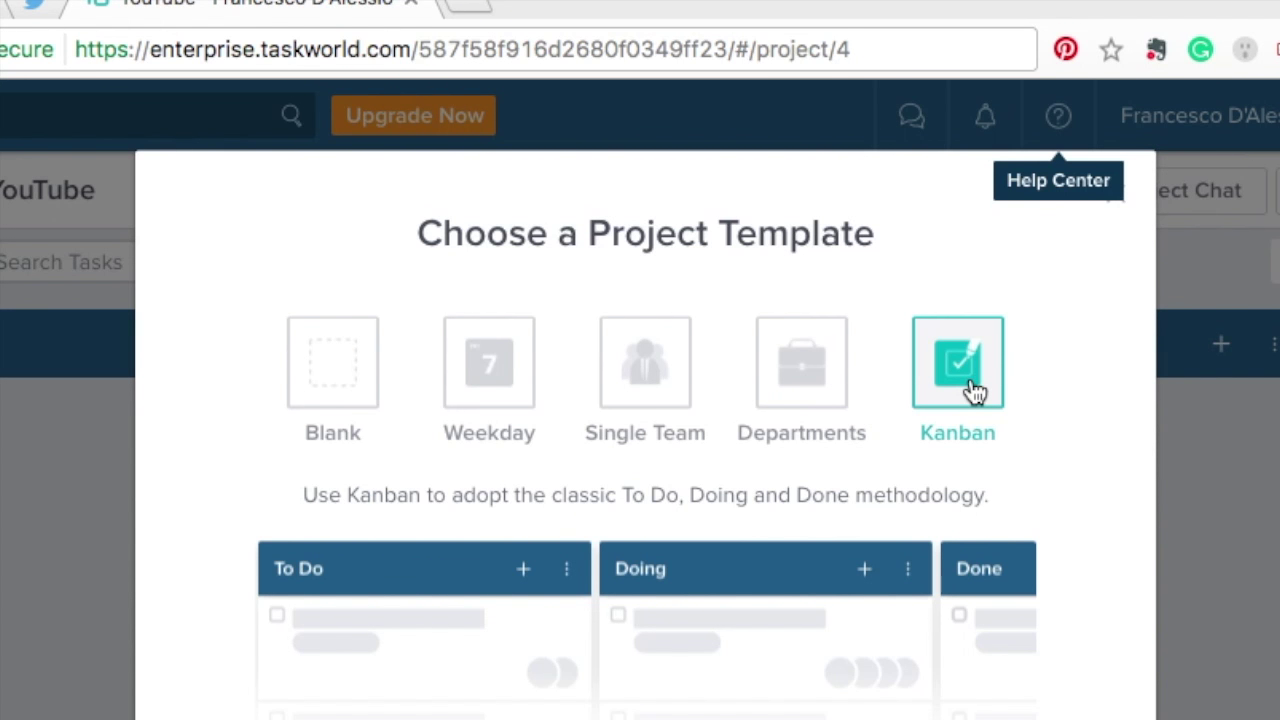
left_click(797, 403)
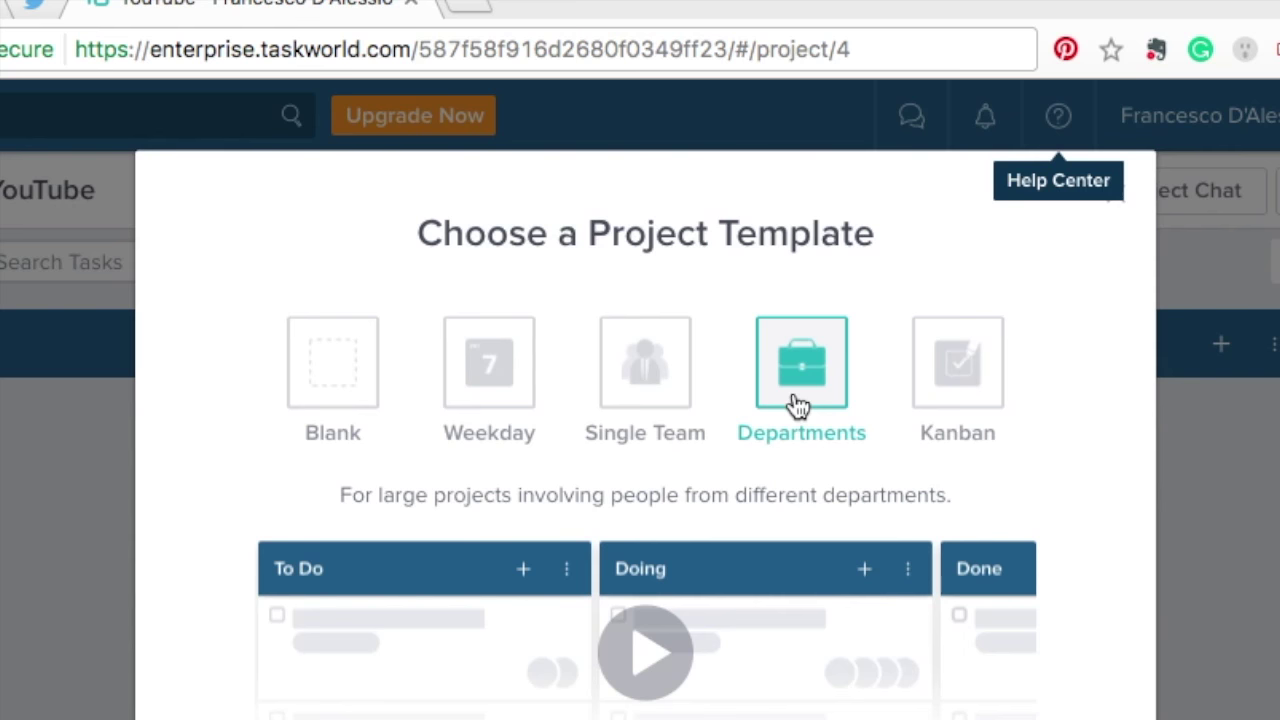
left_click(672, 398)
left_click(483, 389)
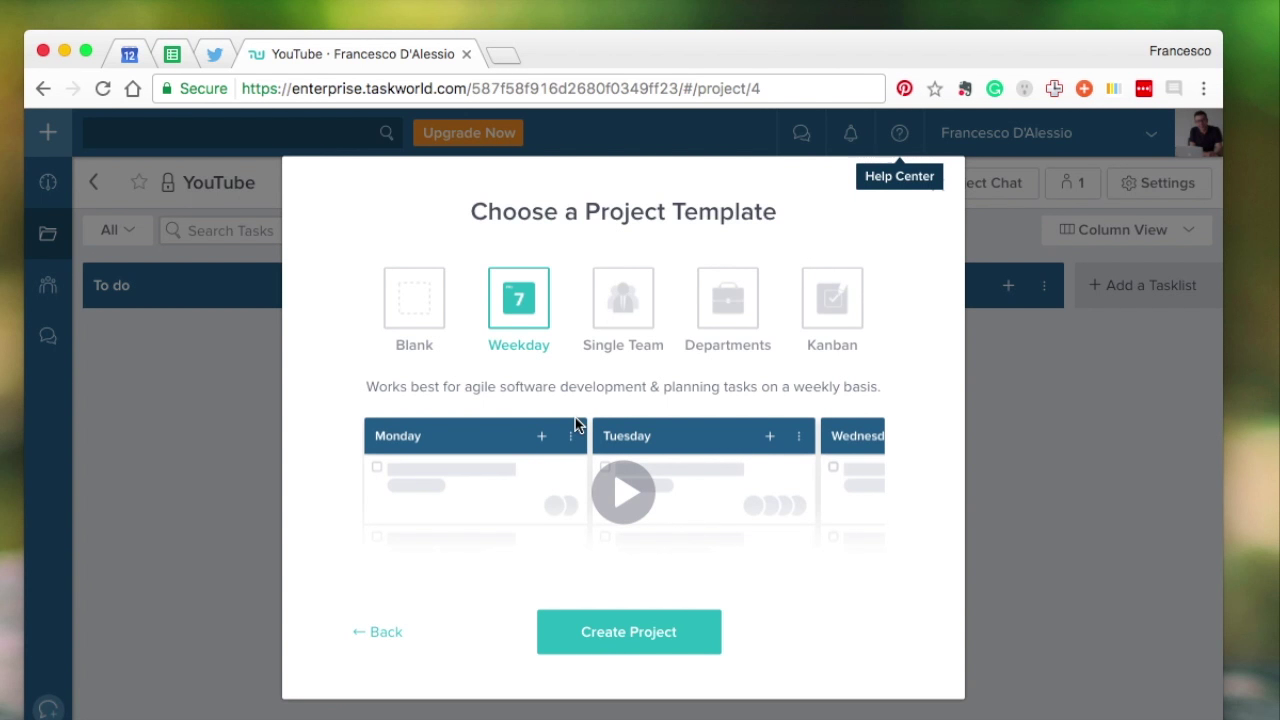
left_click(592, 623)
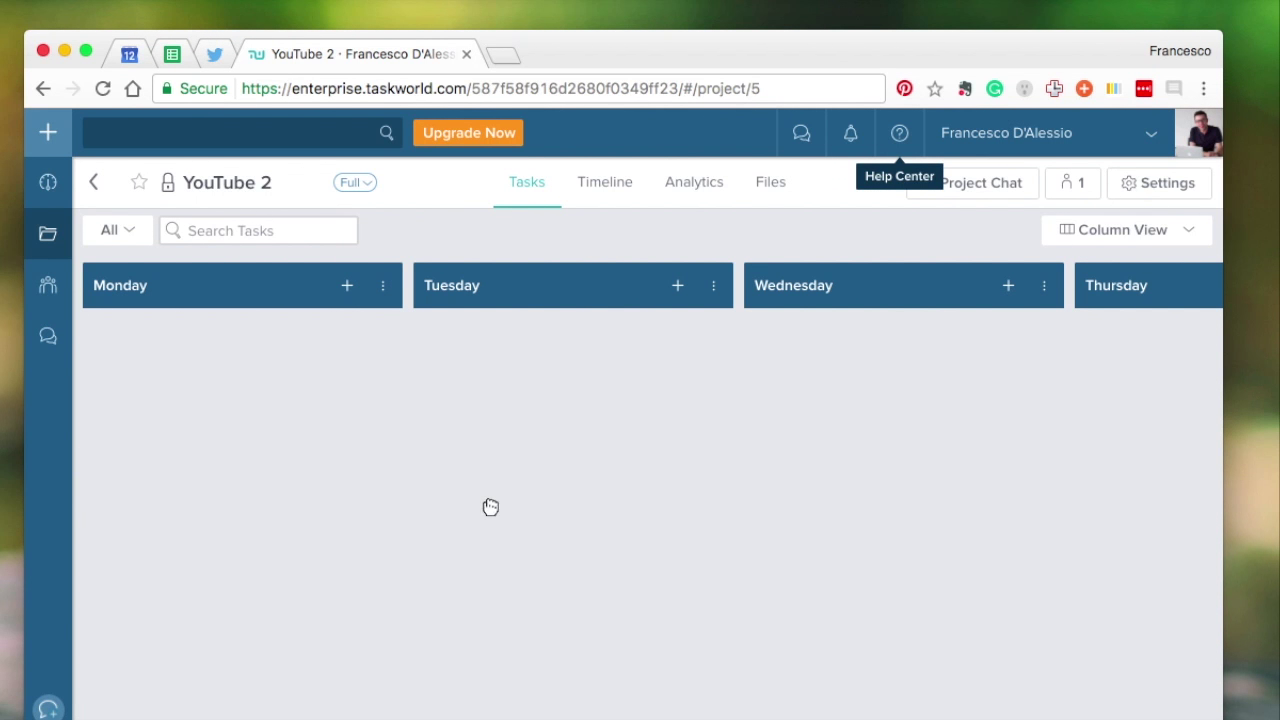
Look through the weekday tasklists of the YouTube 2 project, then return to the projects overview
scroll(880, 376, "right", 8)
scroll(880, 376, "left", 8)
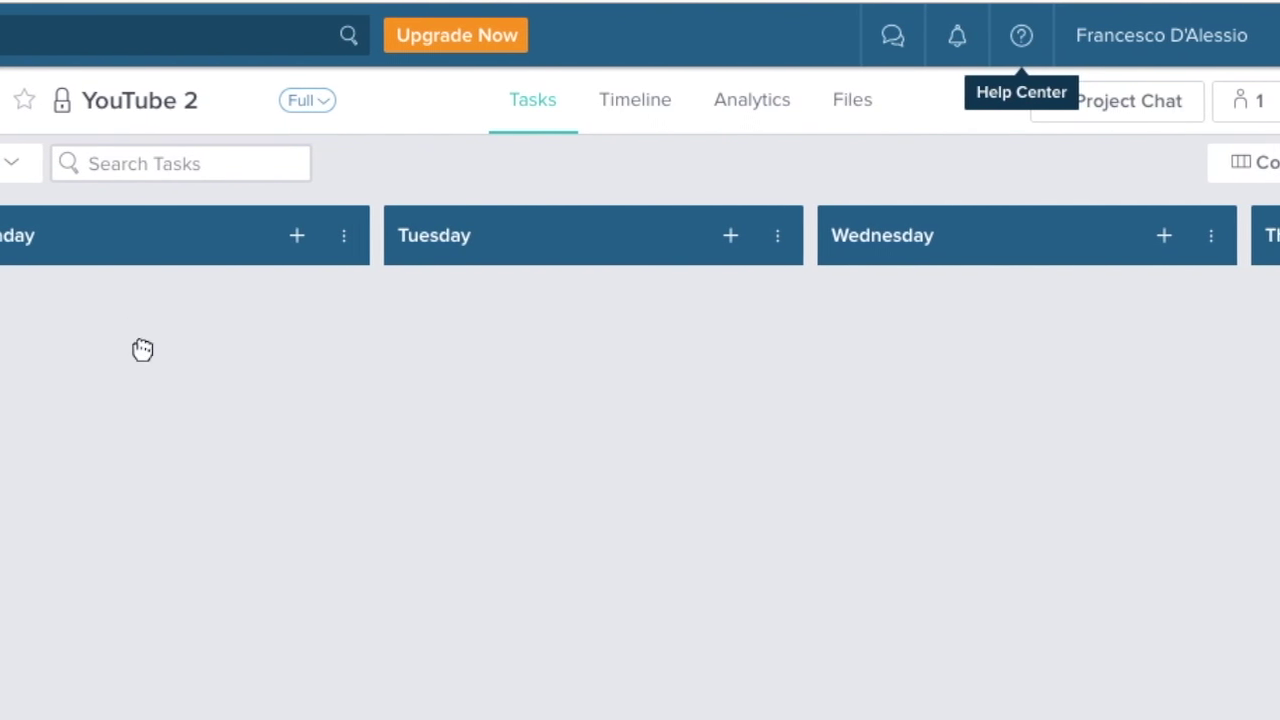
scroll(1025, 381, "right", 10)
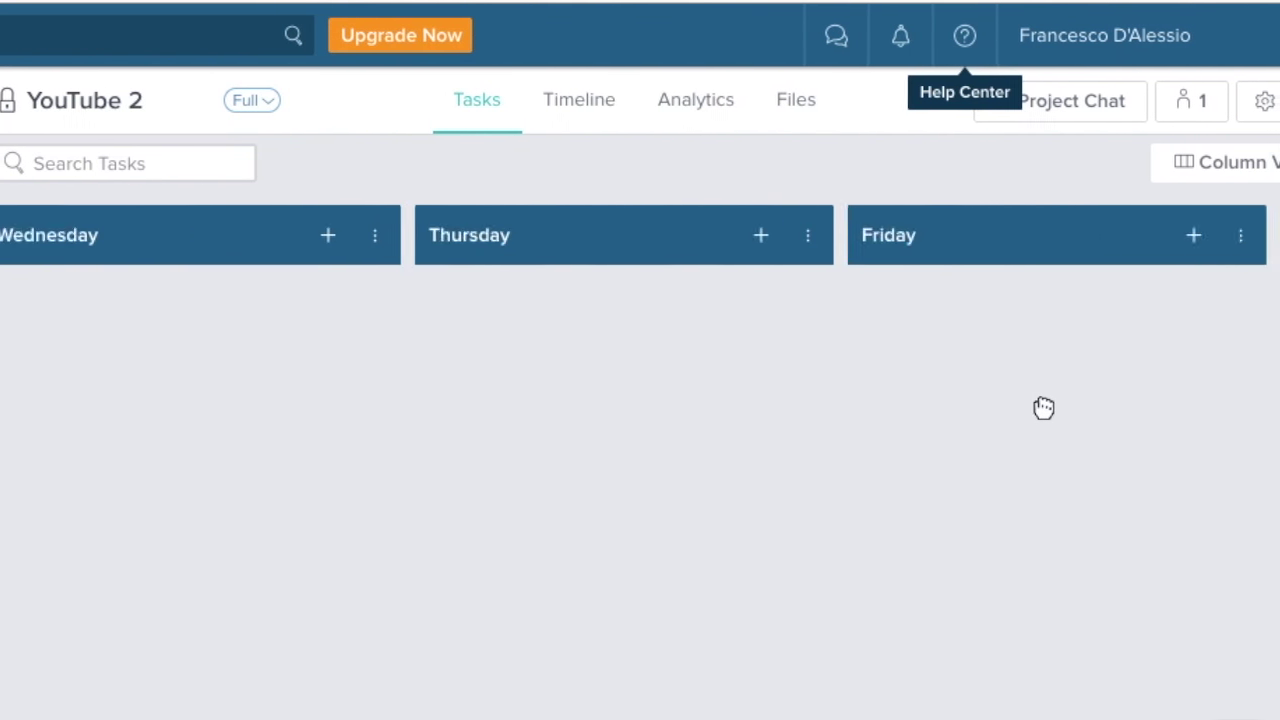
scroll(1029, 406, "left", 10)
scroll(1014, 409, "right", 7)
scroll(1001, 407, "right", 5)
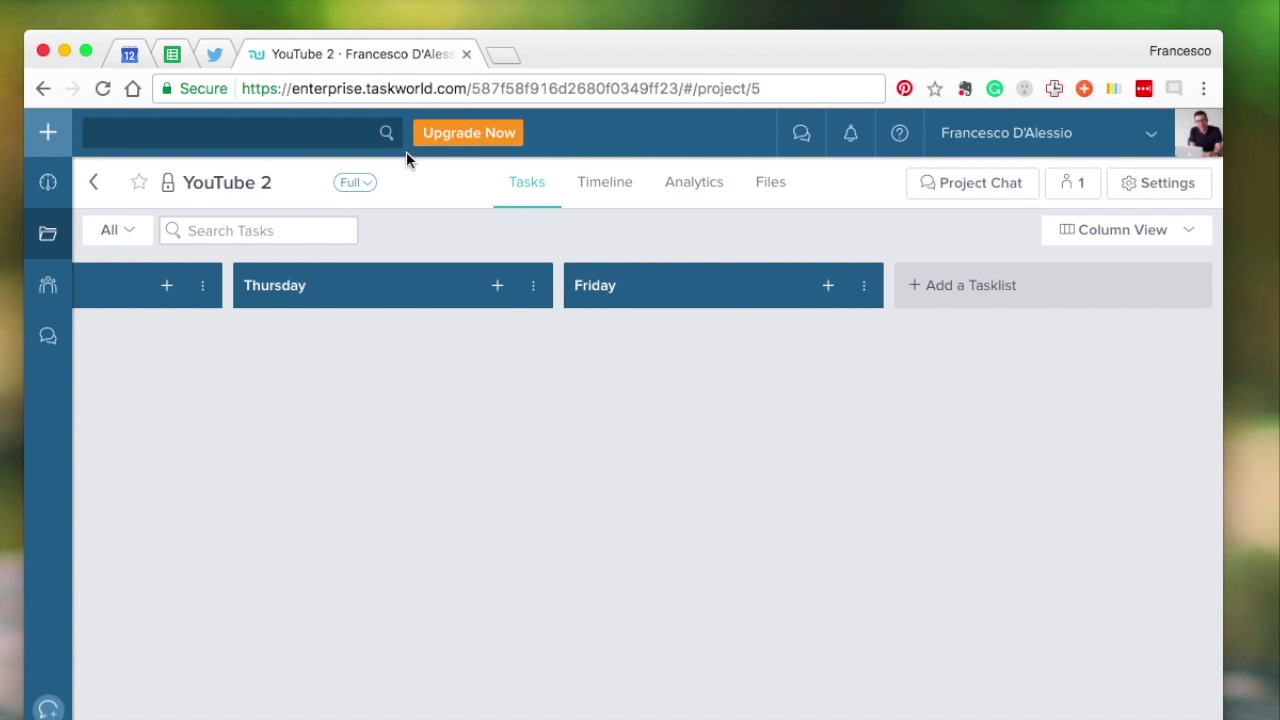
left_click(95, 183)
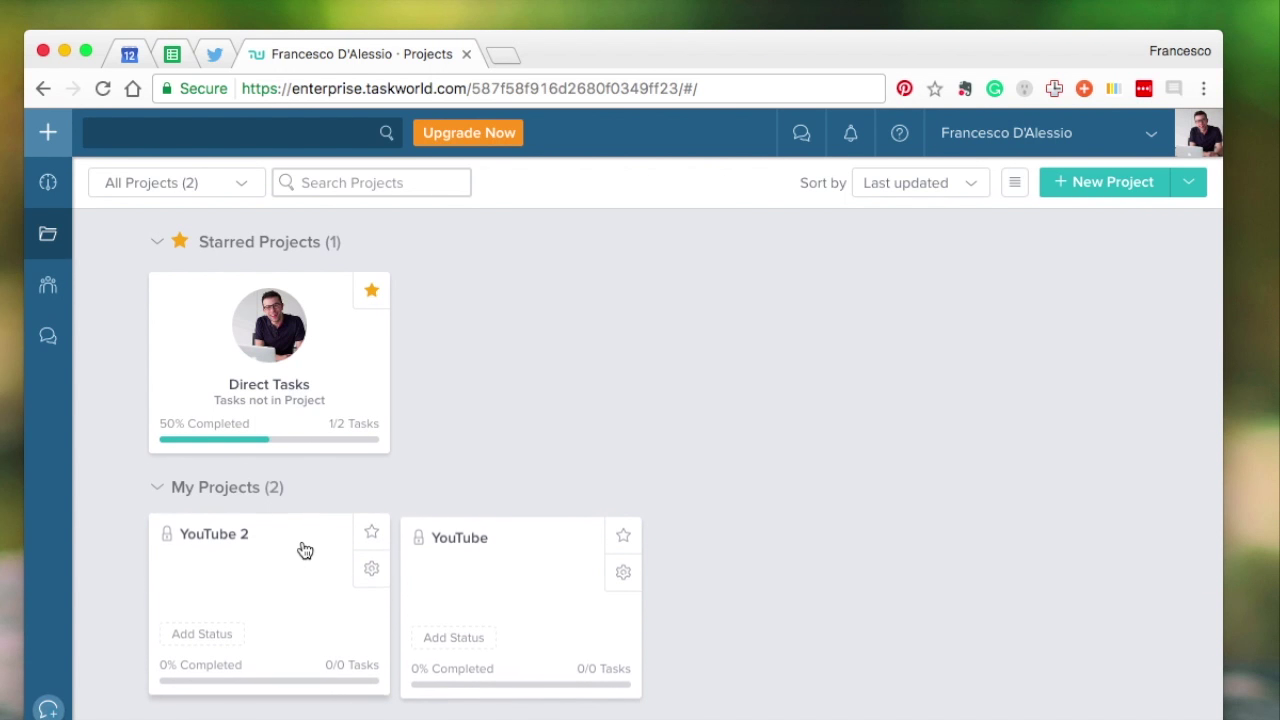
Check the status options of the YouTube project and review the settings of the YouTube 2 project
left_click(450, 637)
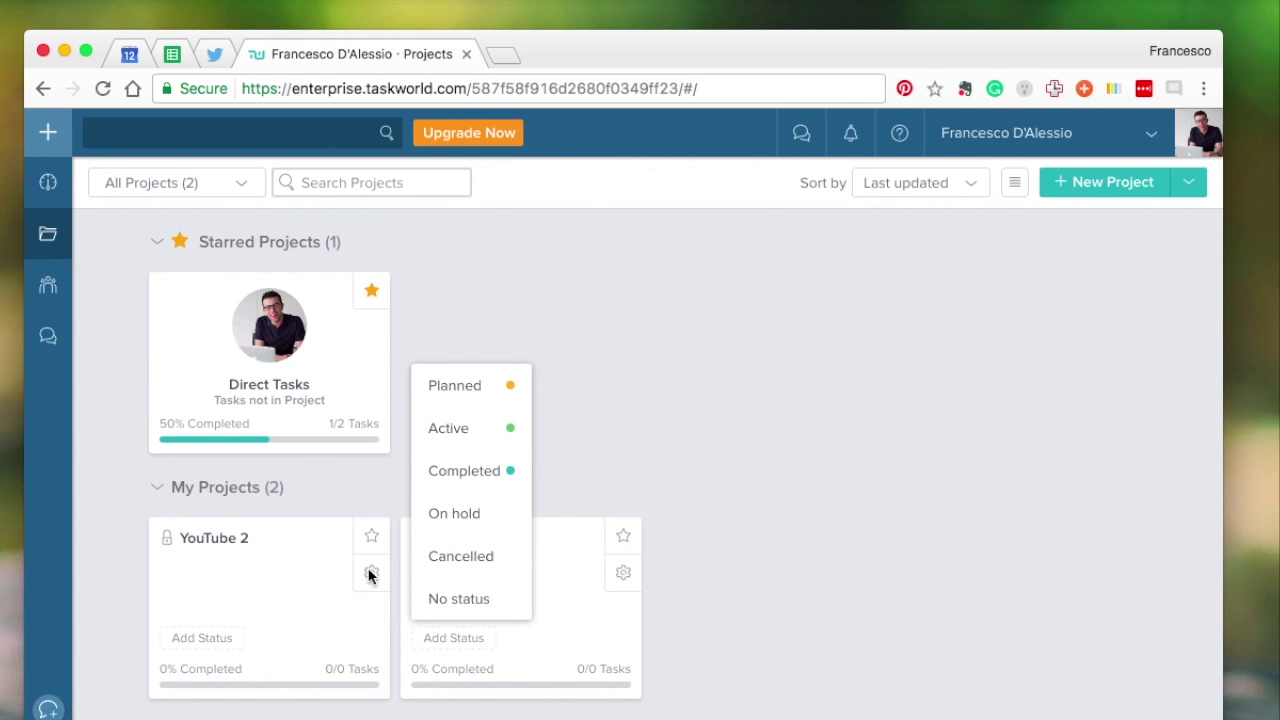
left_click(484, 550)
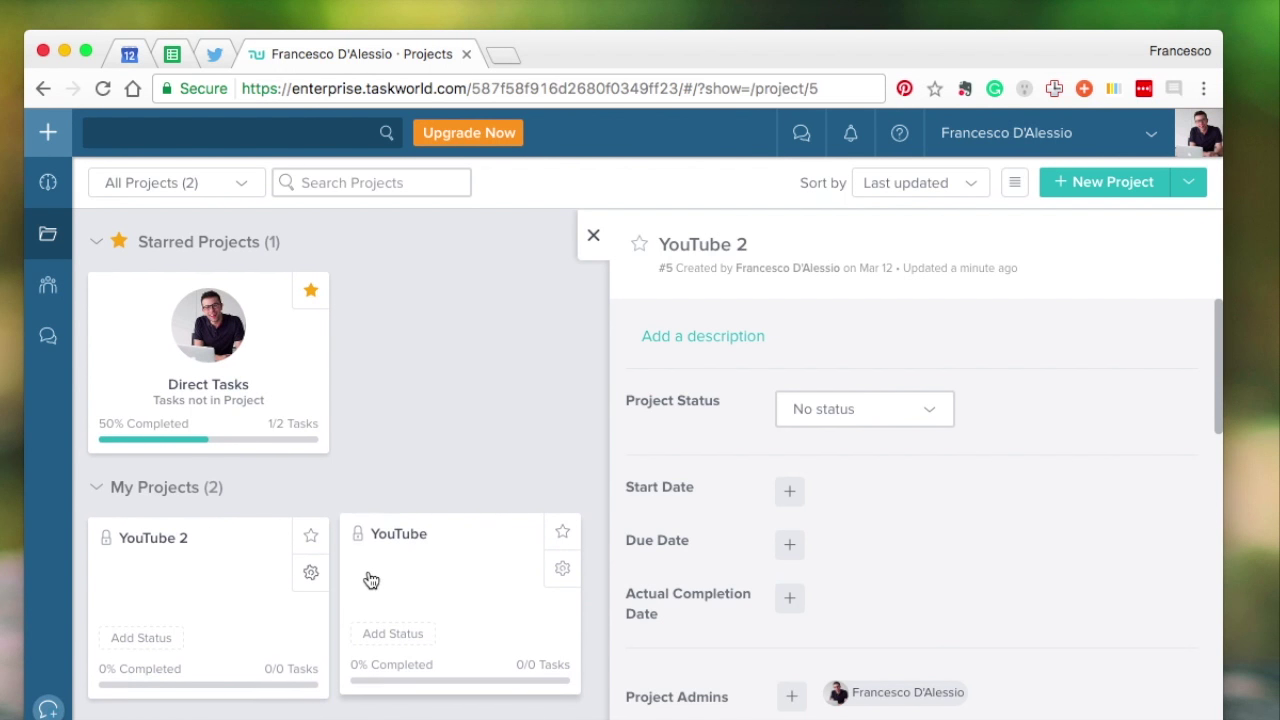
scroll(720, 400, "down", 3)
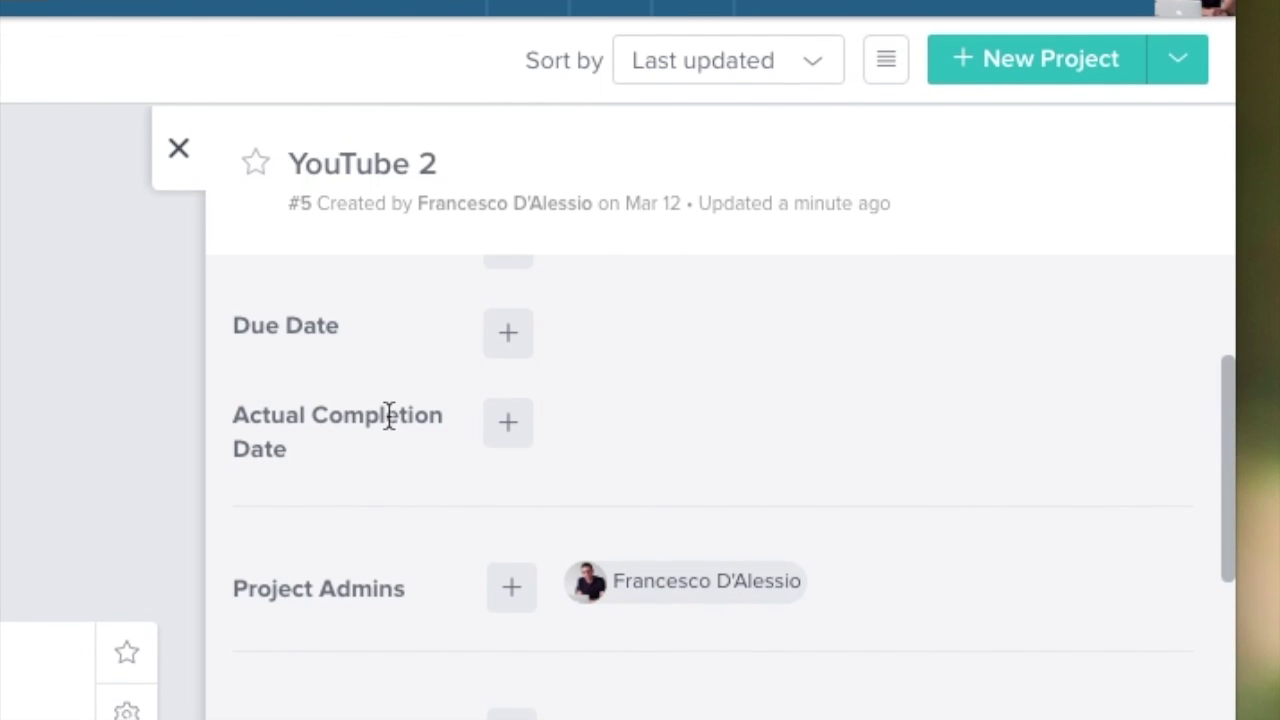
scroll(389, 416, "down", 2)
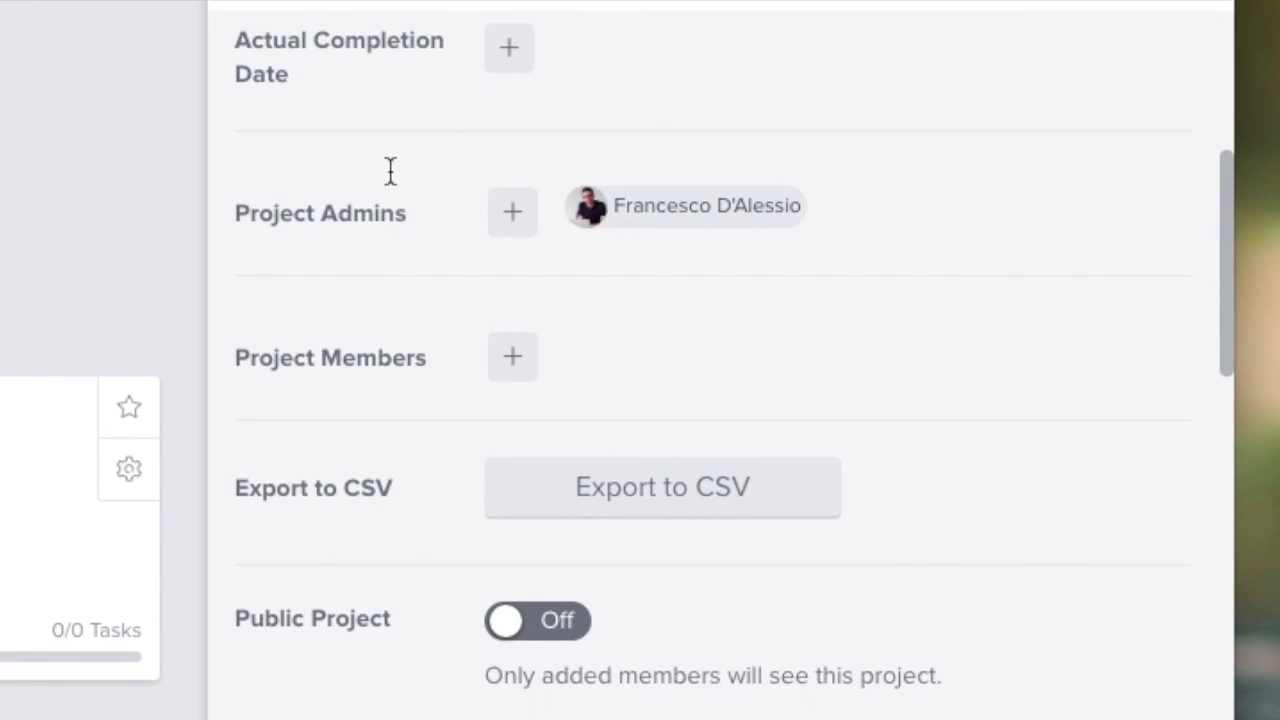
scroll(390, 171, "up", 5)
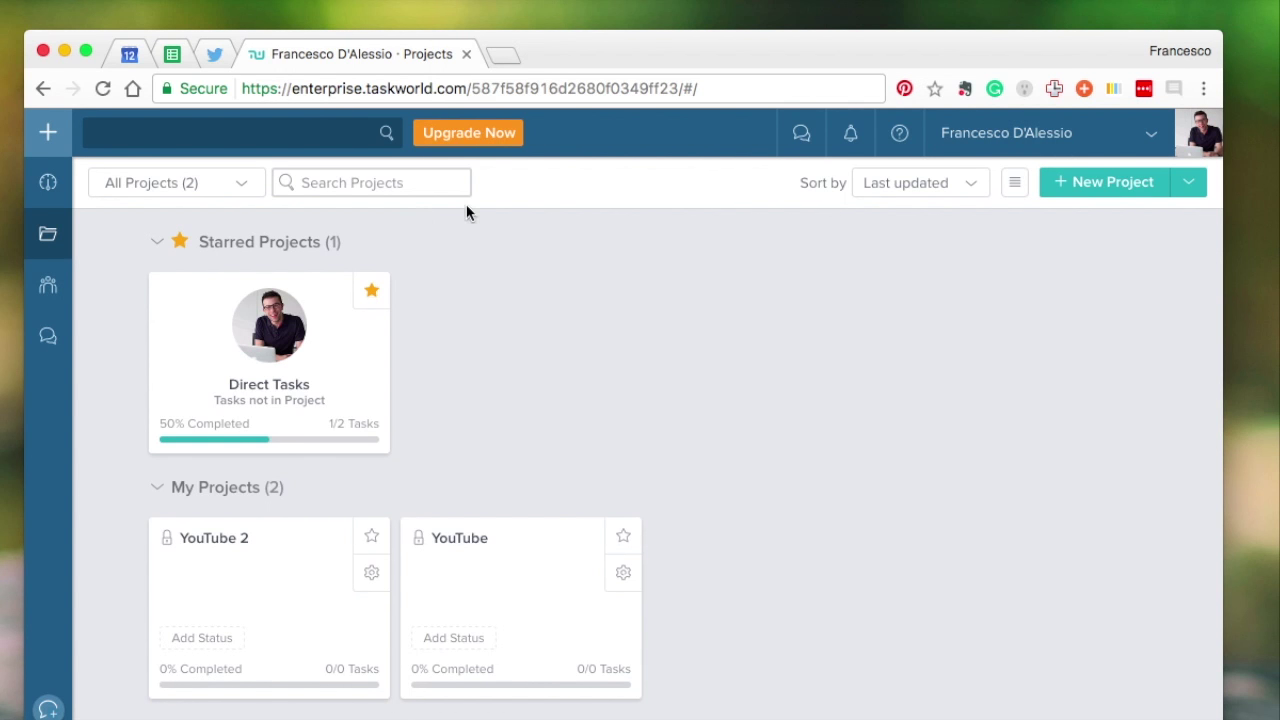
Look at the project sorting options and preview the alternative project layout, ending on the card layout
left_click(929, 189)
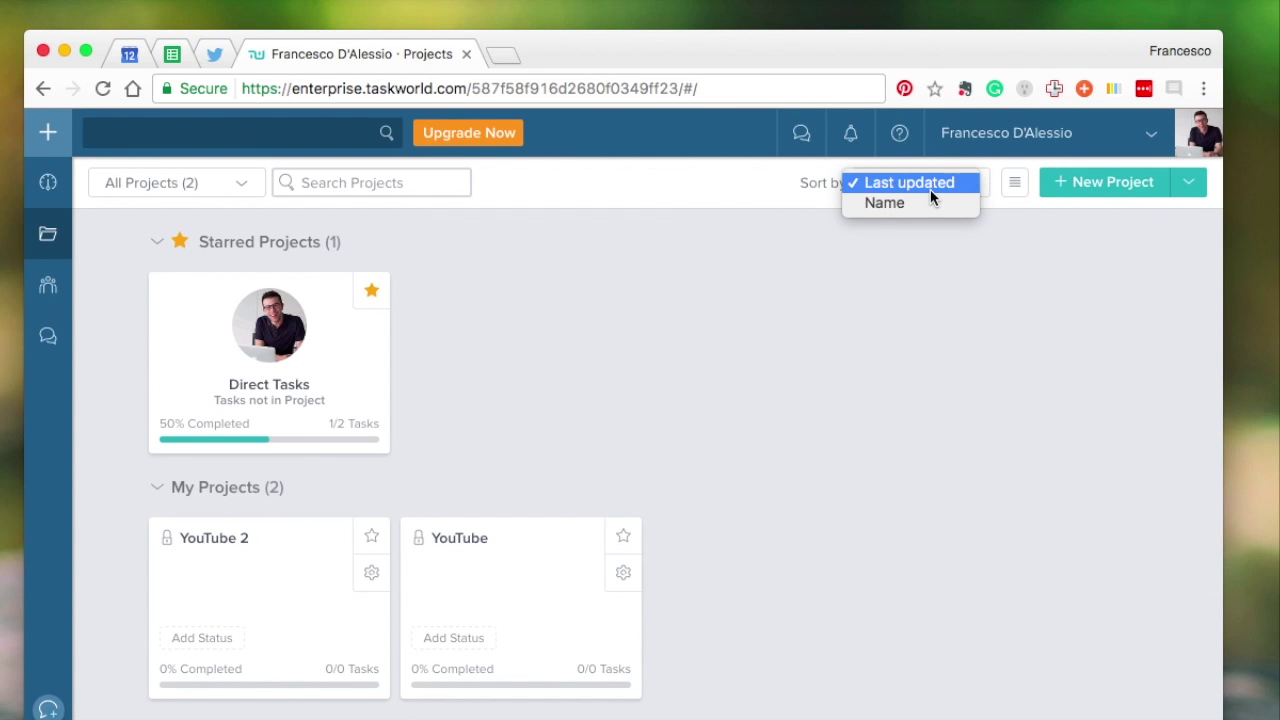
left_click(1043, 297)
left_click(1018, 190)
left_click(1013, 184)
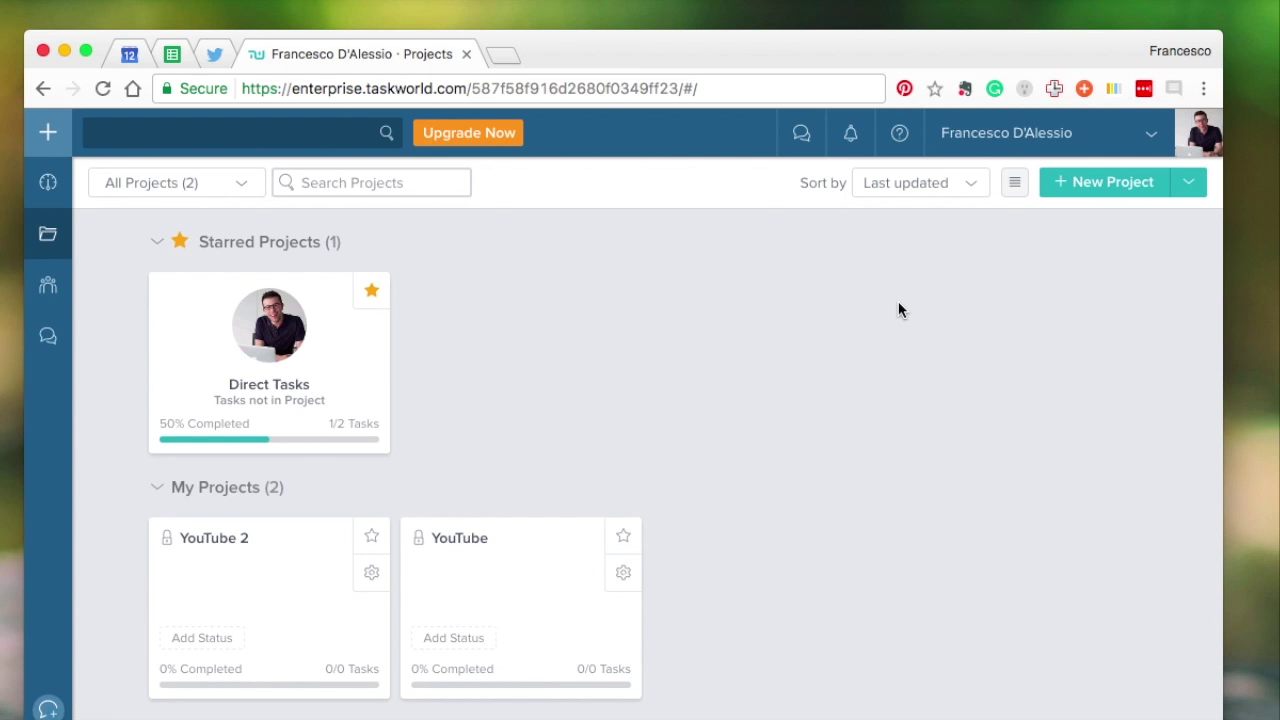
Start a new task in the To do tasklist of the YouTube project and assign the listed member to it
left_click(500, 545)
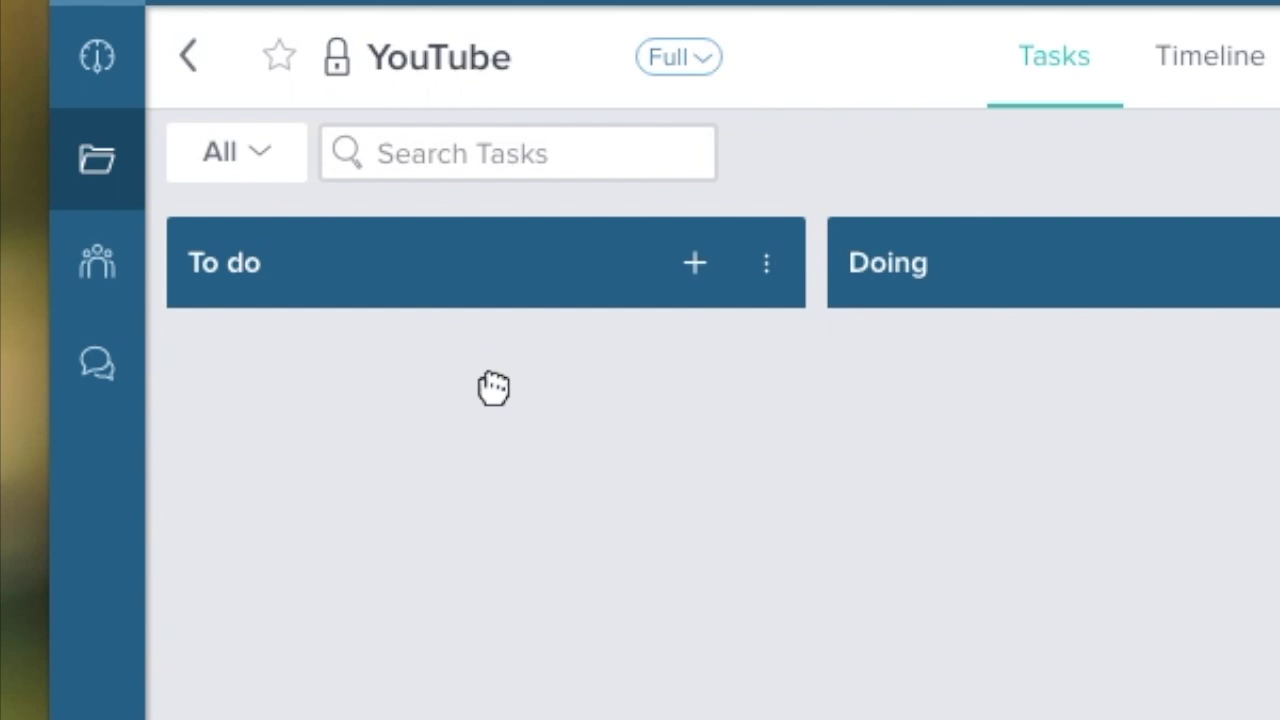
left_click(688, 268)
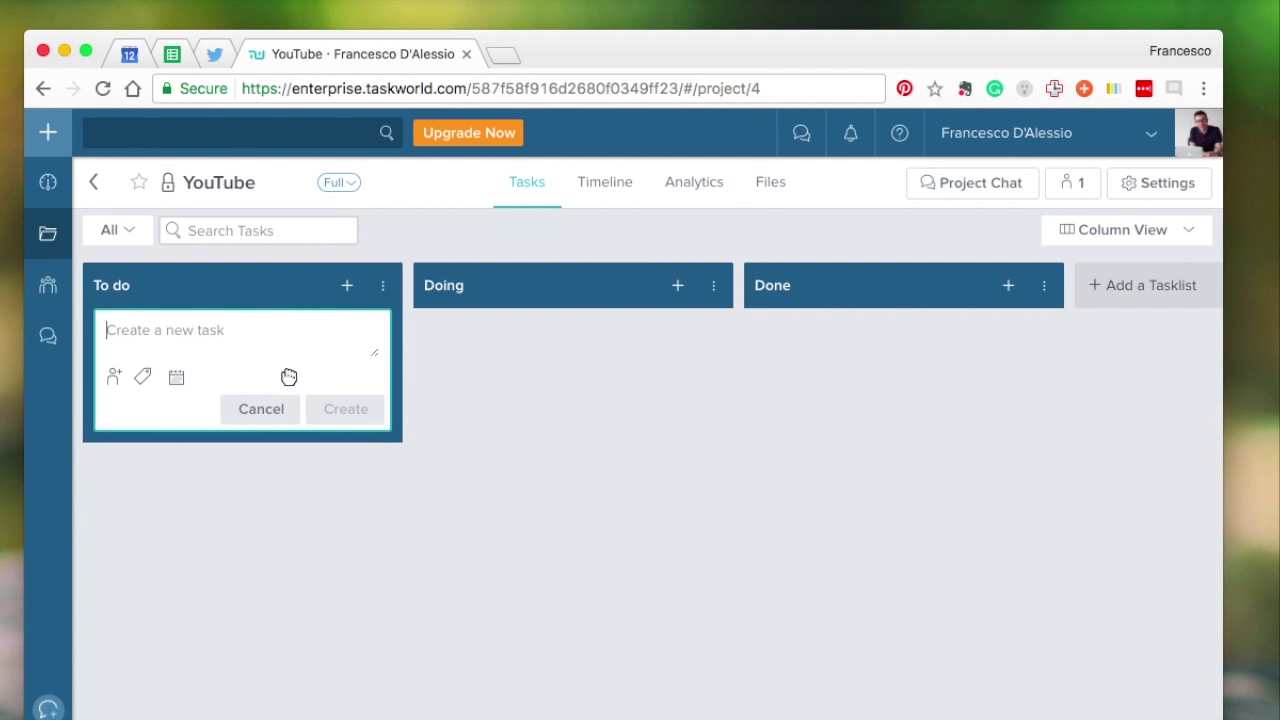
left_click(114, 377)
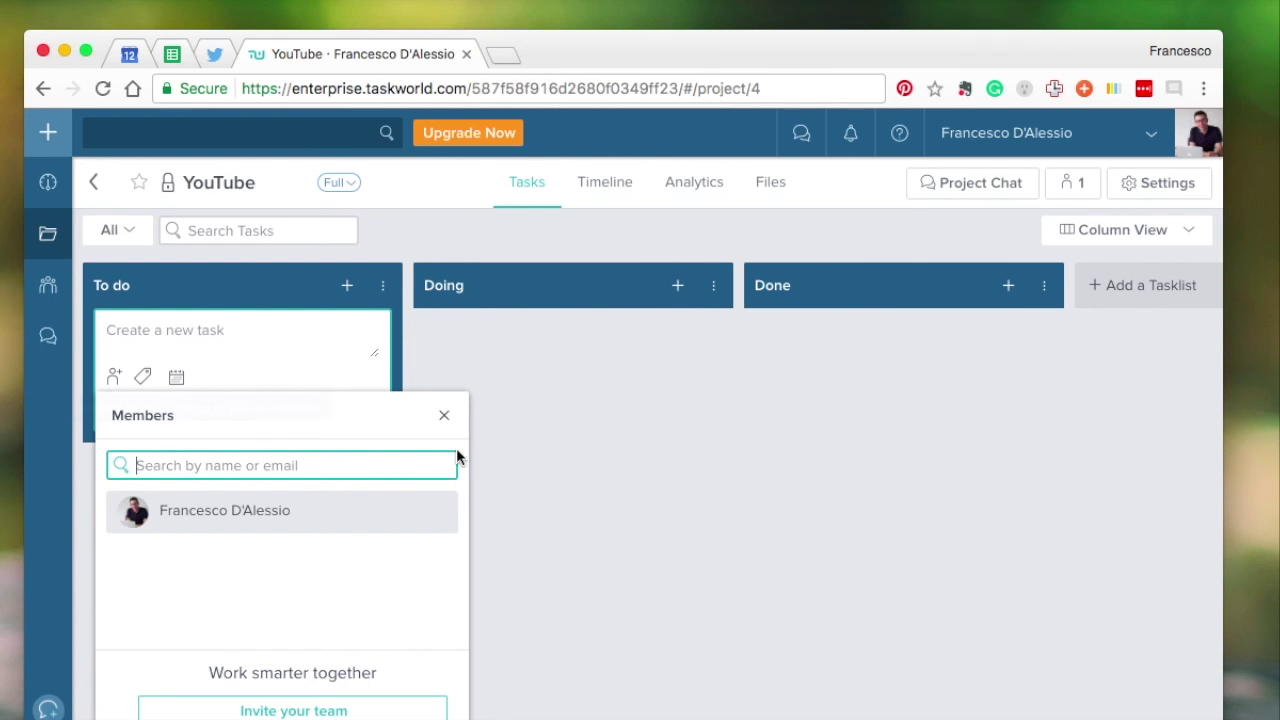
left_click(444, 416)
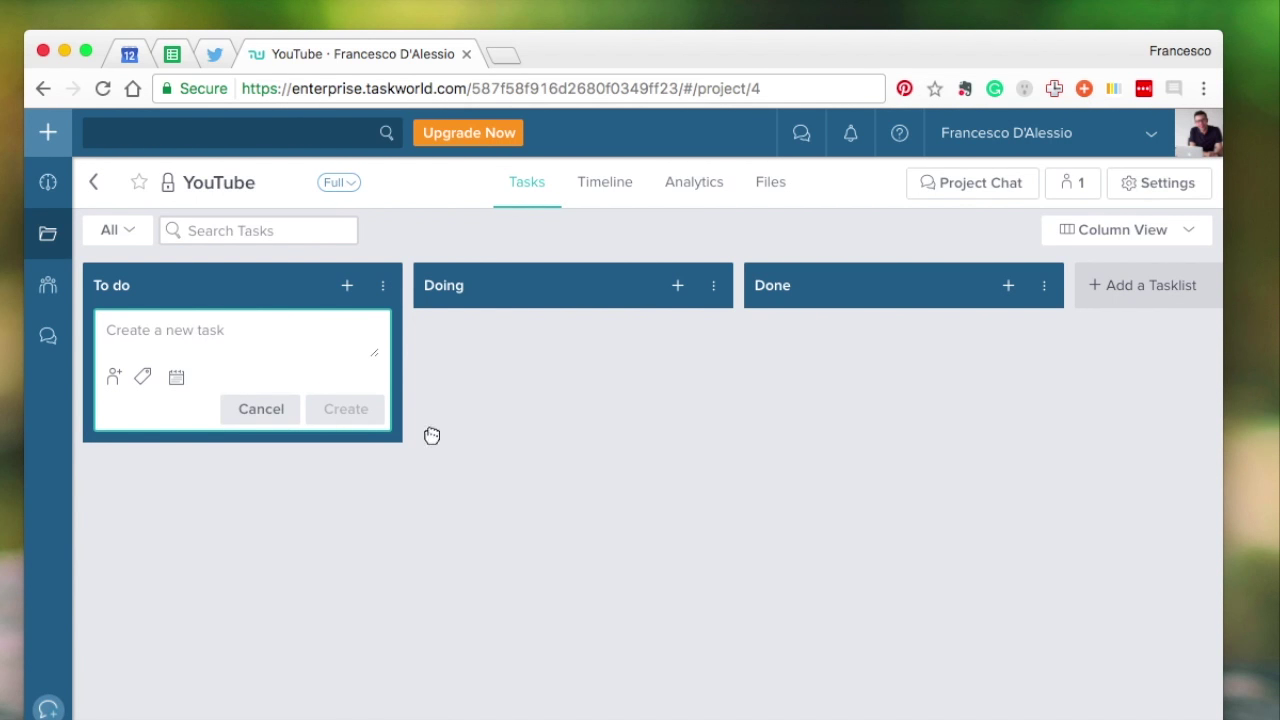
left_click(111, 376)
left_click(215, 512)
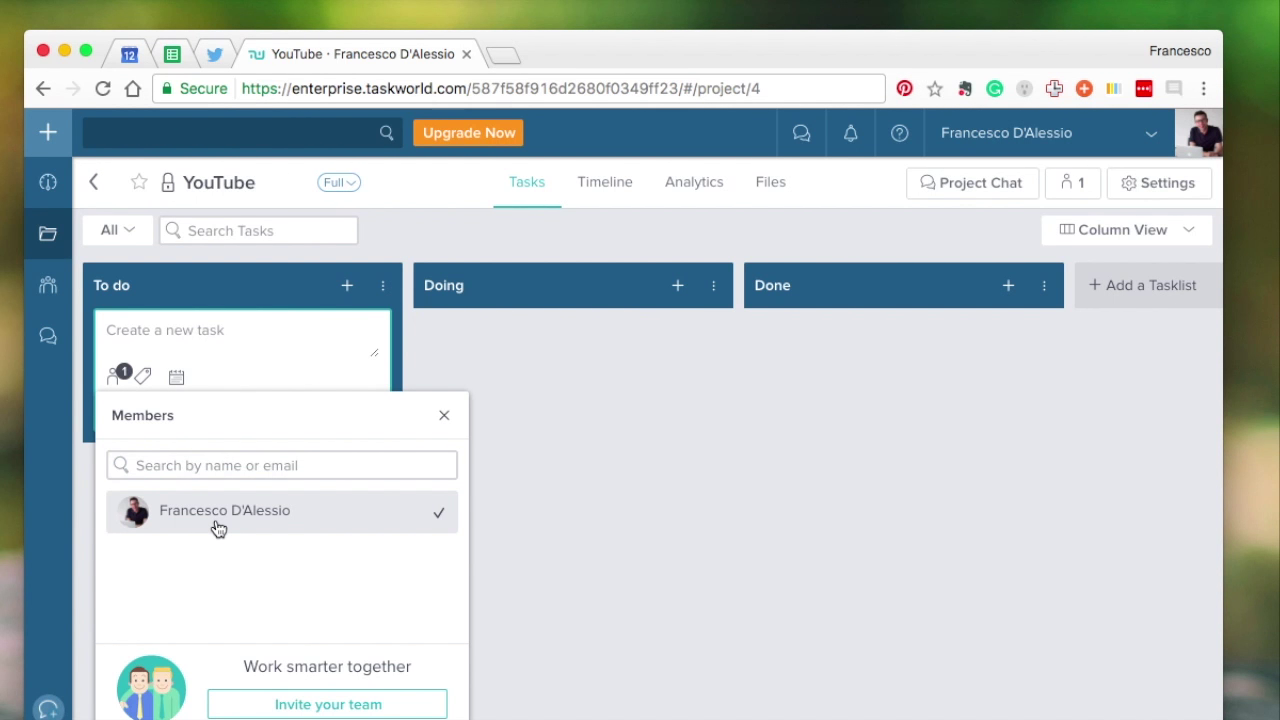
left_click(483, 390)
Add the follow-up tag to the new task in the To do tasklist
left_click(143, 376)
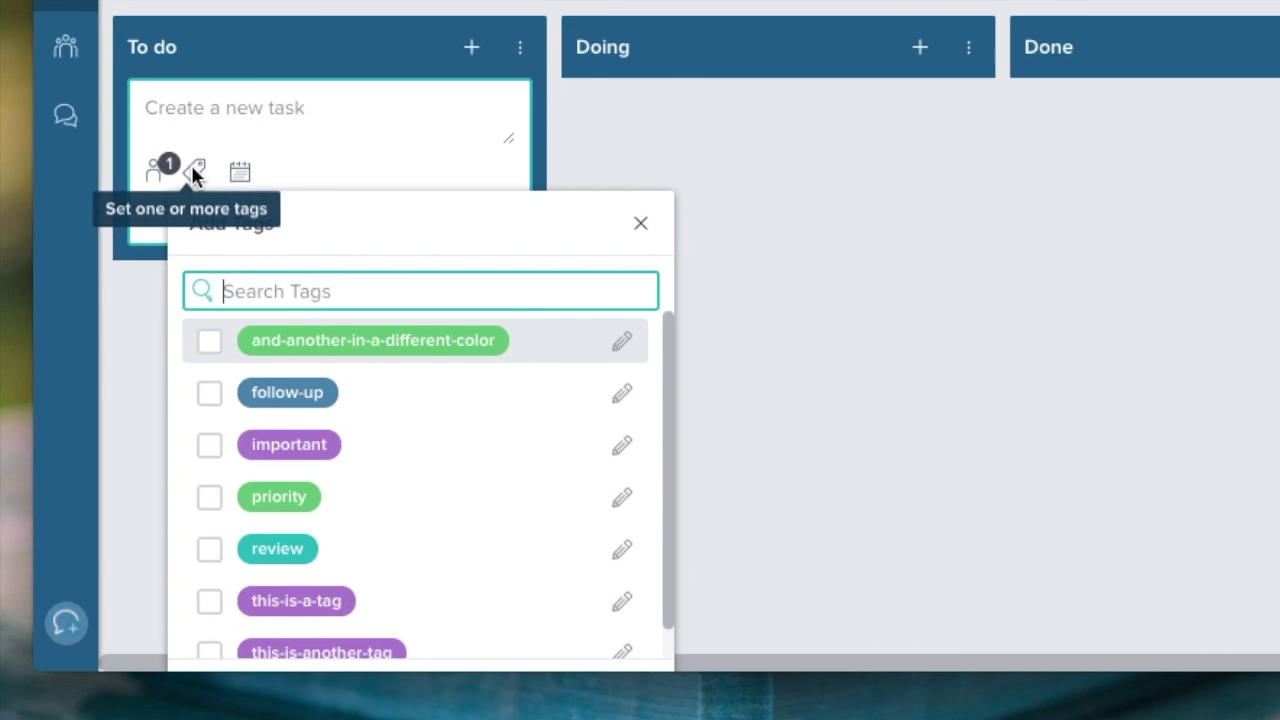
scroll(443, 477, "down", 1)
scroll(443, 477, "up", 1)
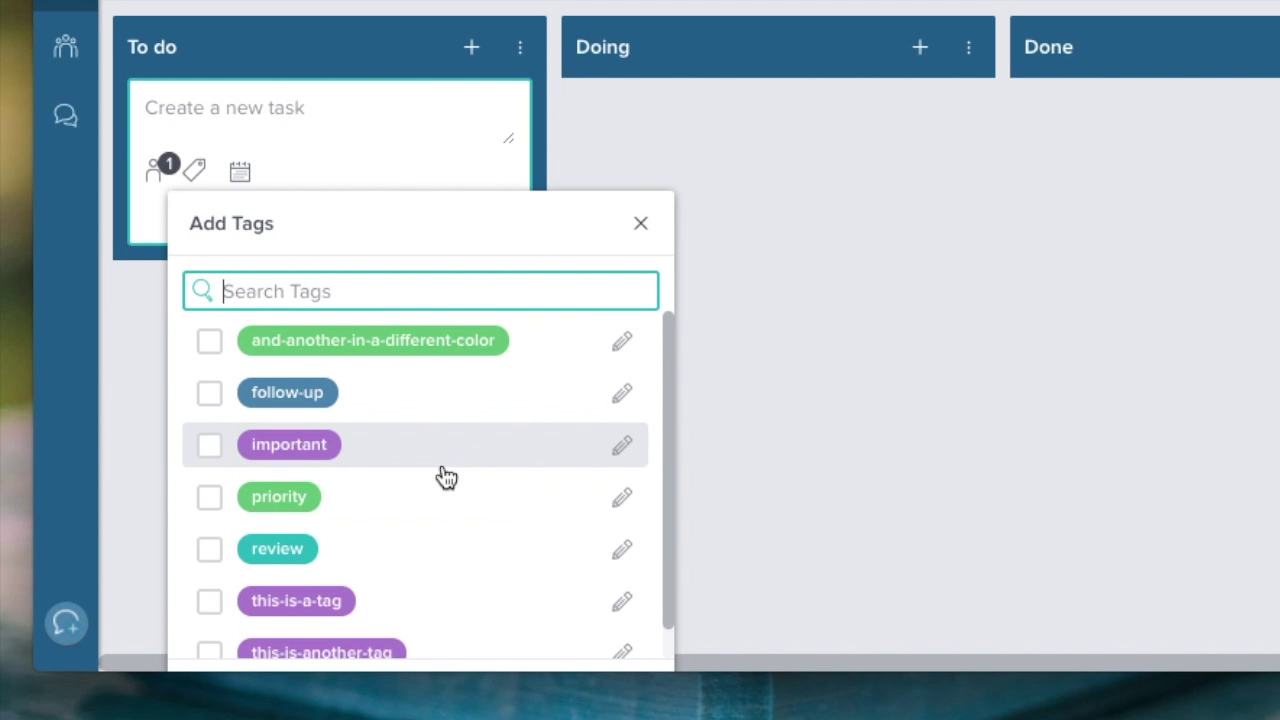
left_click(395, 397)
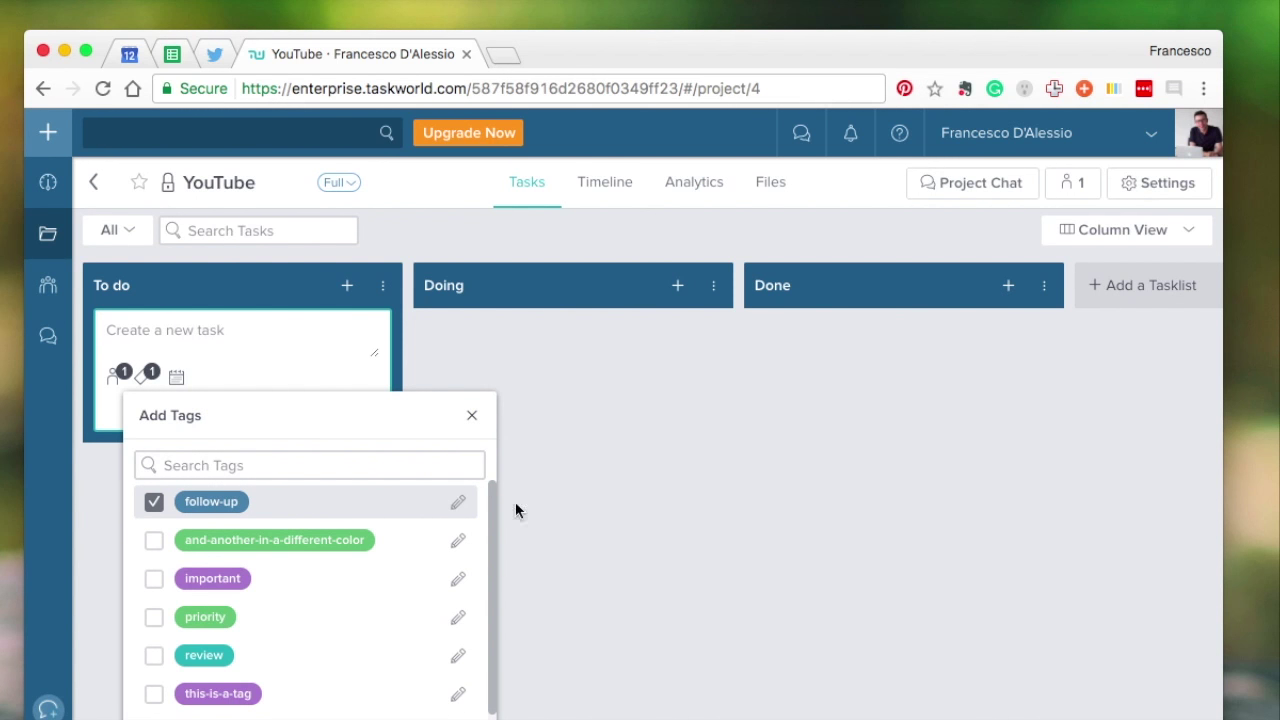
left_click(594, 517)
Add a due date of March 13, 2017 at 6:00 PM to the new task in the To do tasklist
left_click(177, 377)
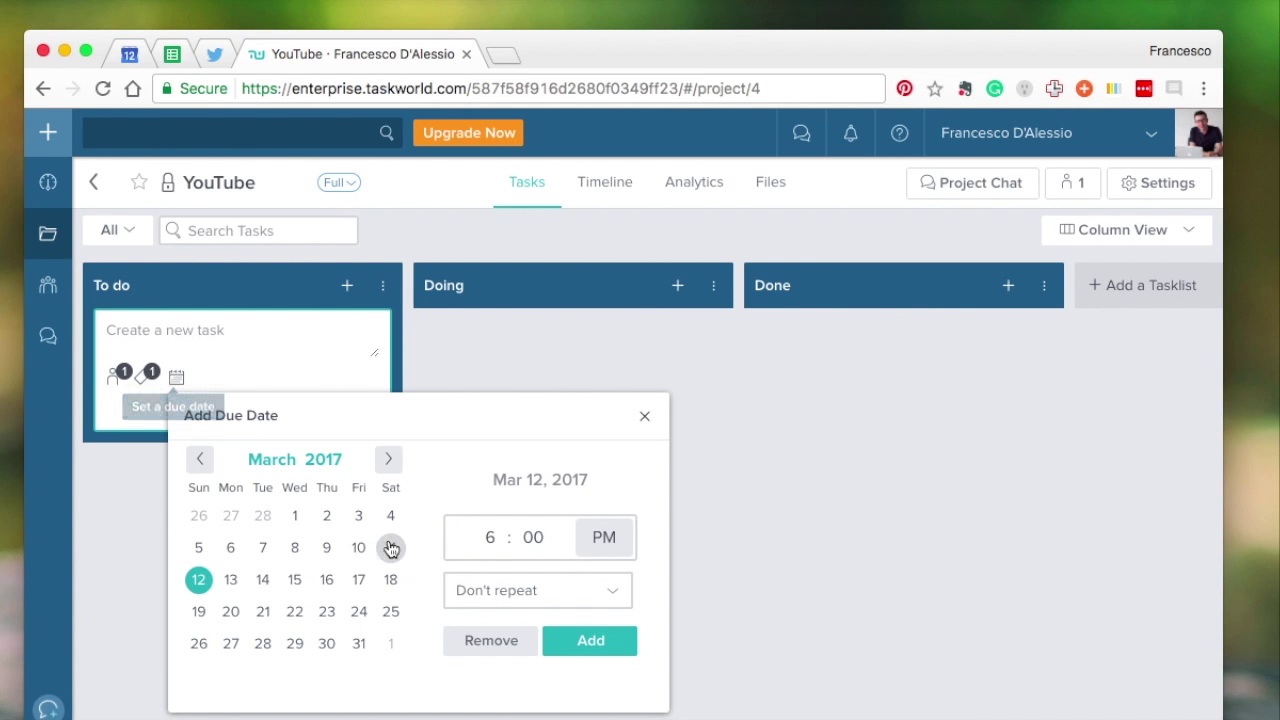
left_click(230, 579)
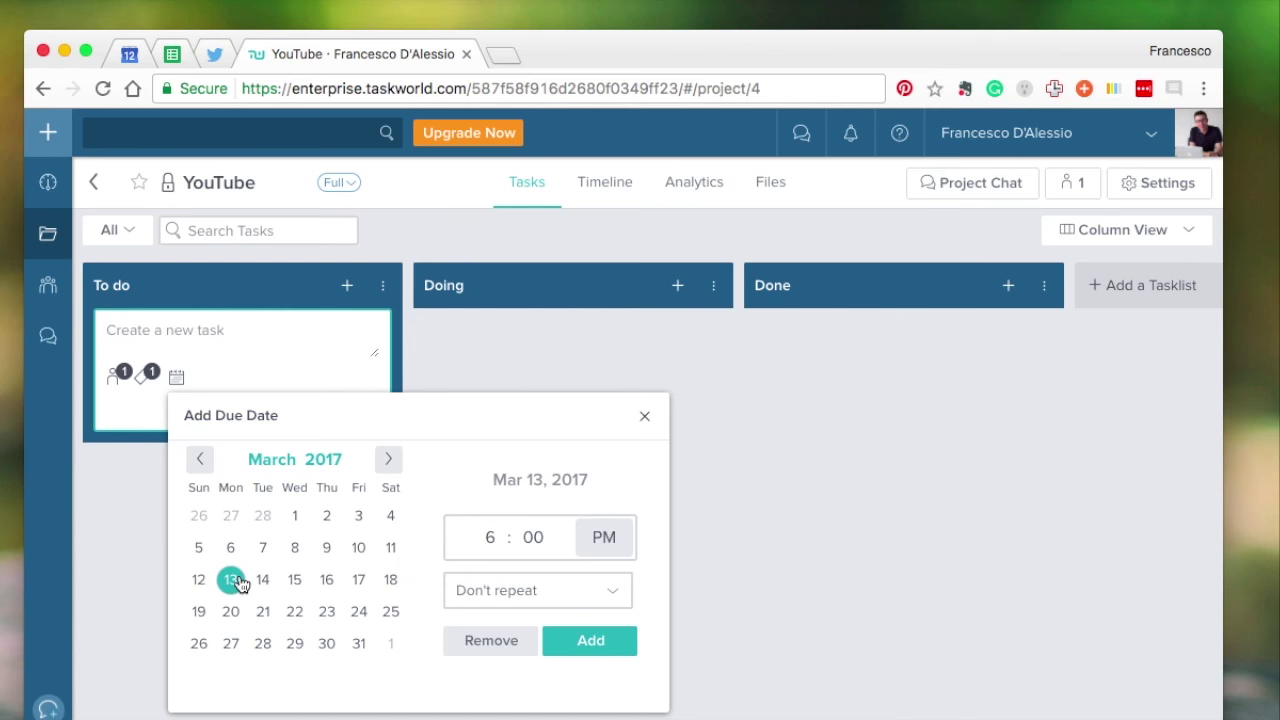
left_click(606, 651)
Name the new task "Create TaskWorld video", create it in the To do tasklist and close the task entry form
left_click(306, 337)
type("Create TaskWorld video")
key("Return")
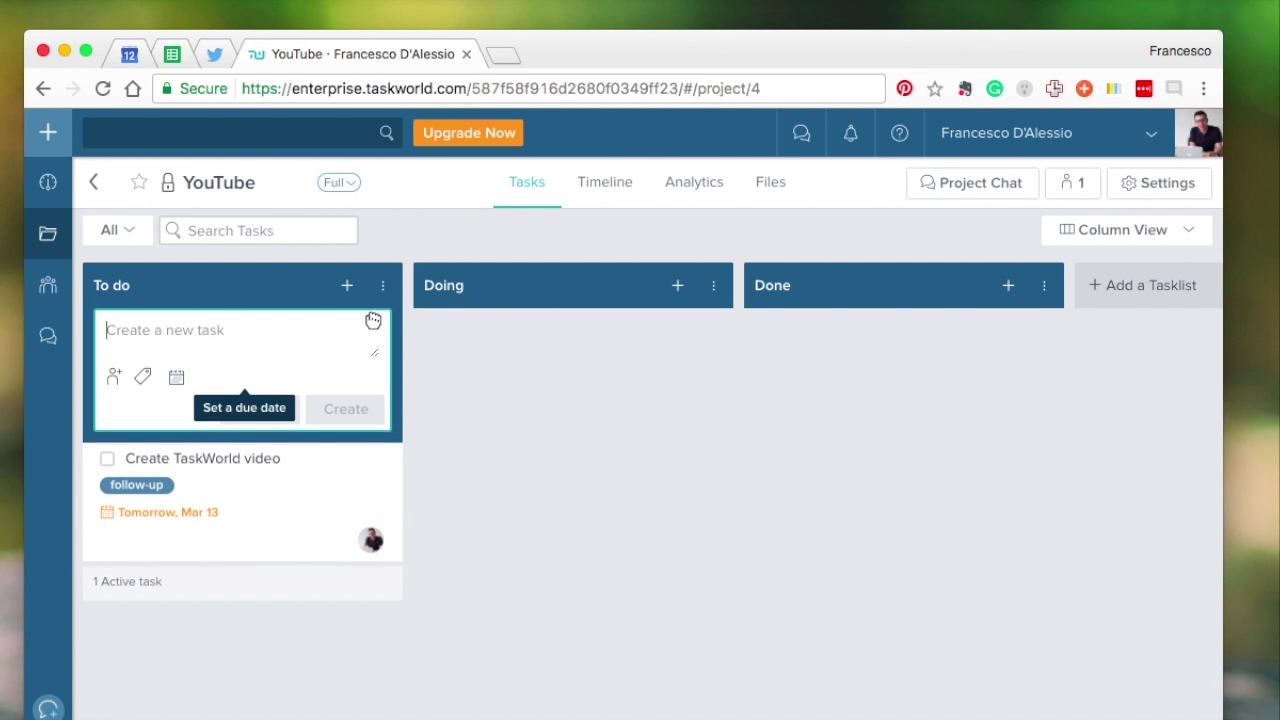
left_click(491, 451)
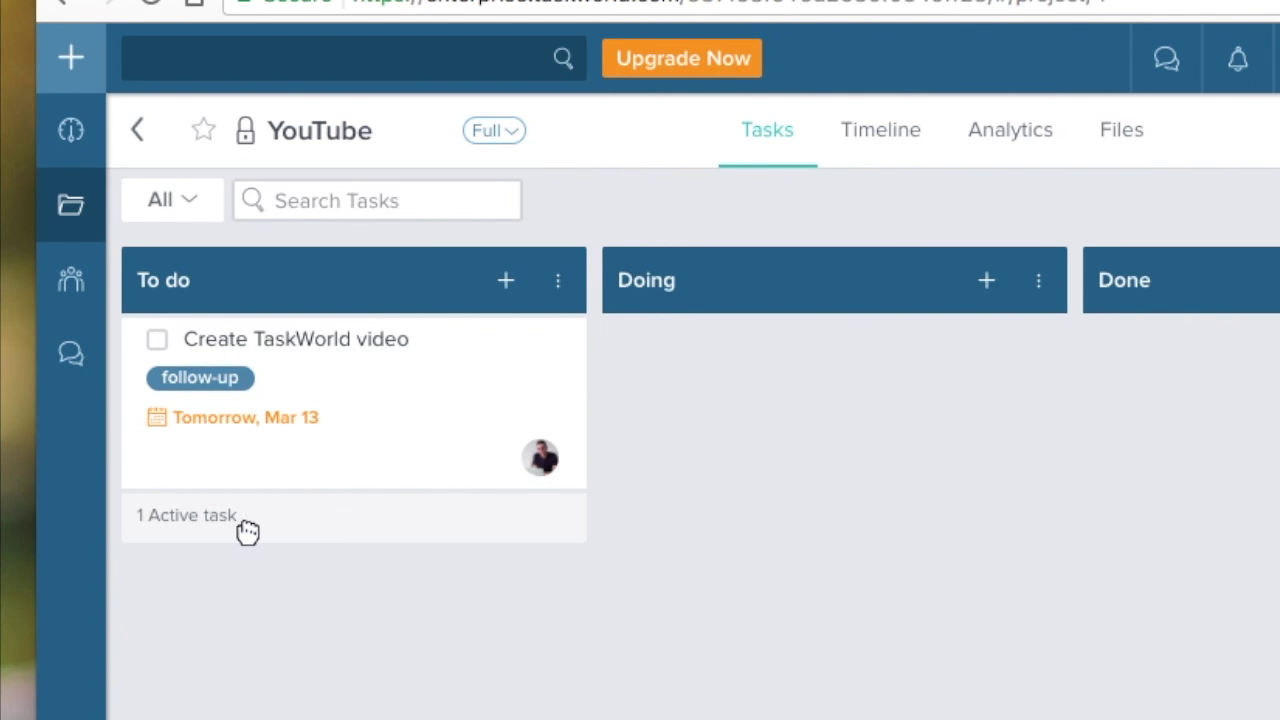
Move the Create TaskWorld video task to the Doing tasklist and back to To do
left_click(337, 341)
left_click_drag(337, 344, 880, 320)
left_click_drag(884, 376, 457, 380)
Set the Create TaskWorld video task's points to 4 and its label to orange, and close its details
left_click(437, 380)
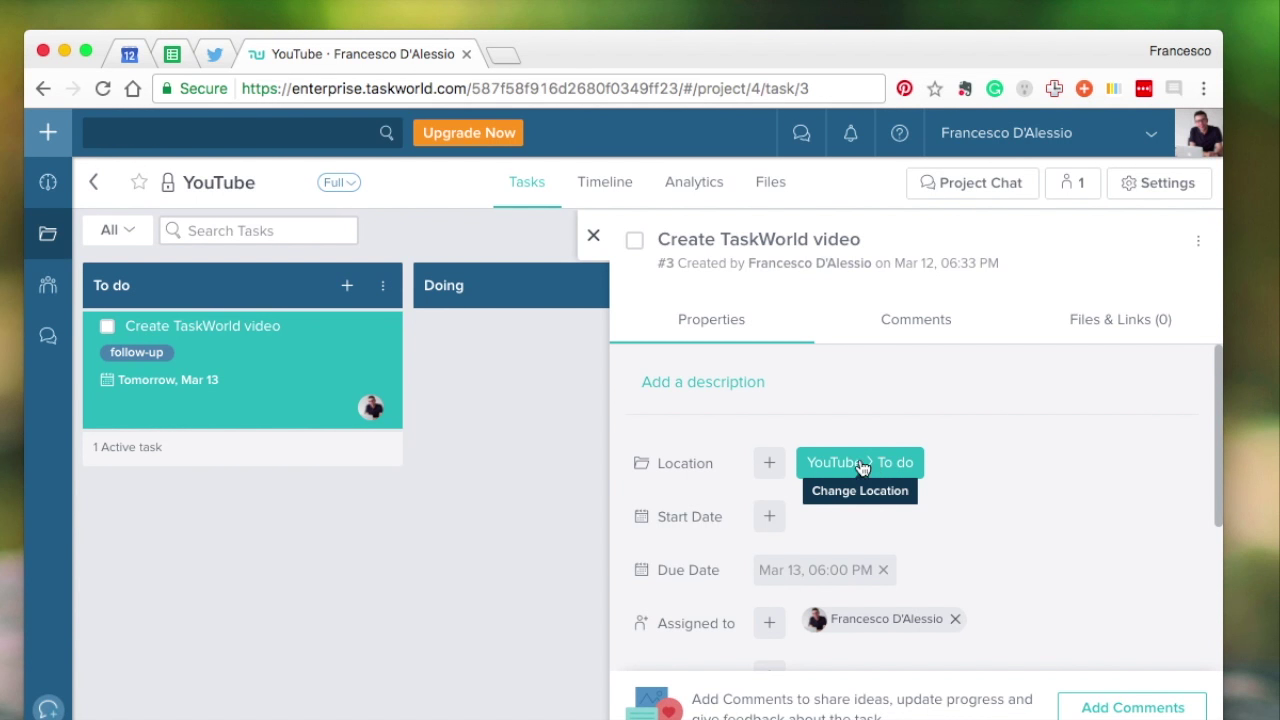
scroll(778, 523, "down", 3)
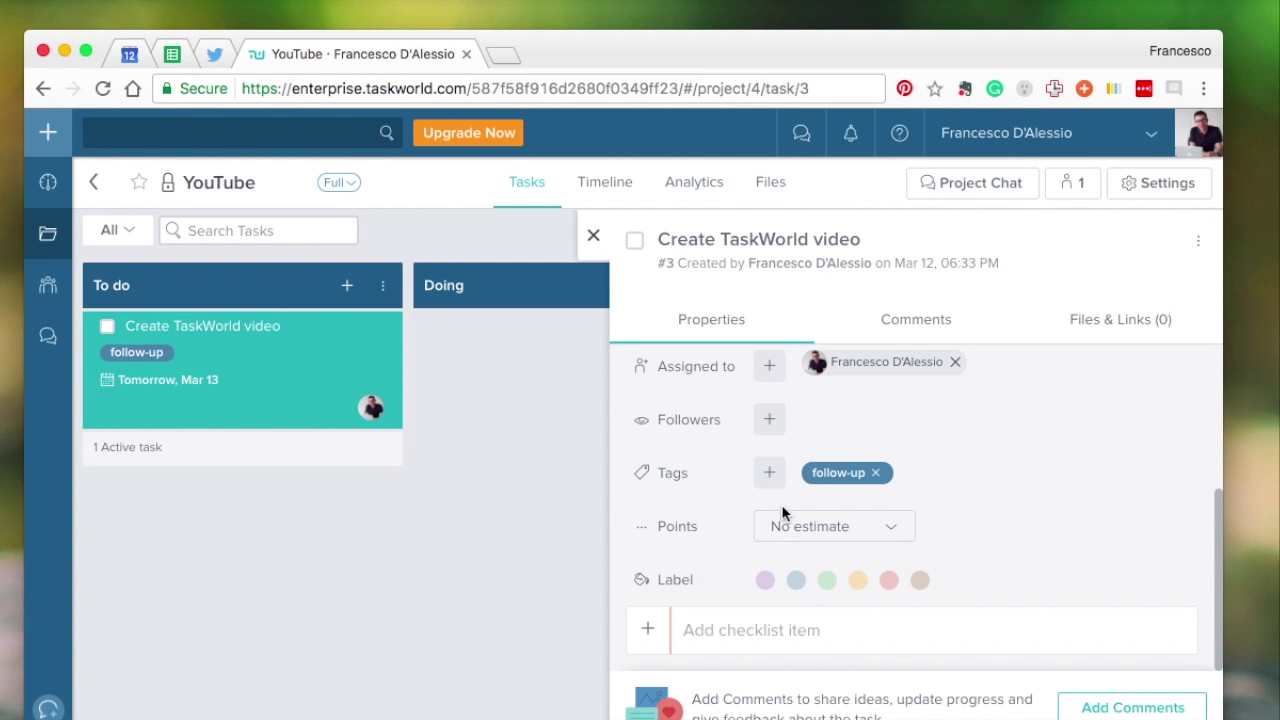
left_click(794, 525)
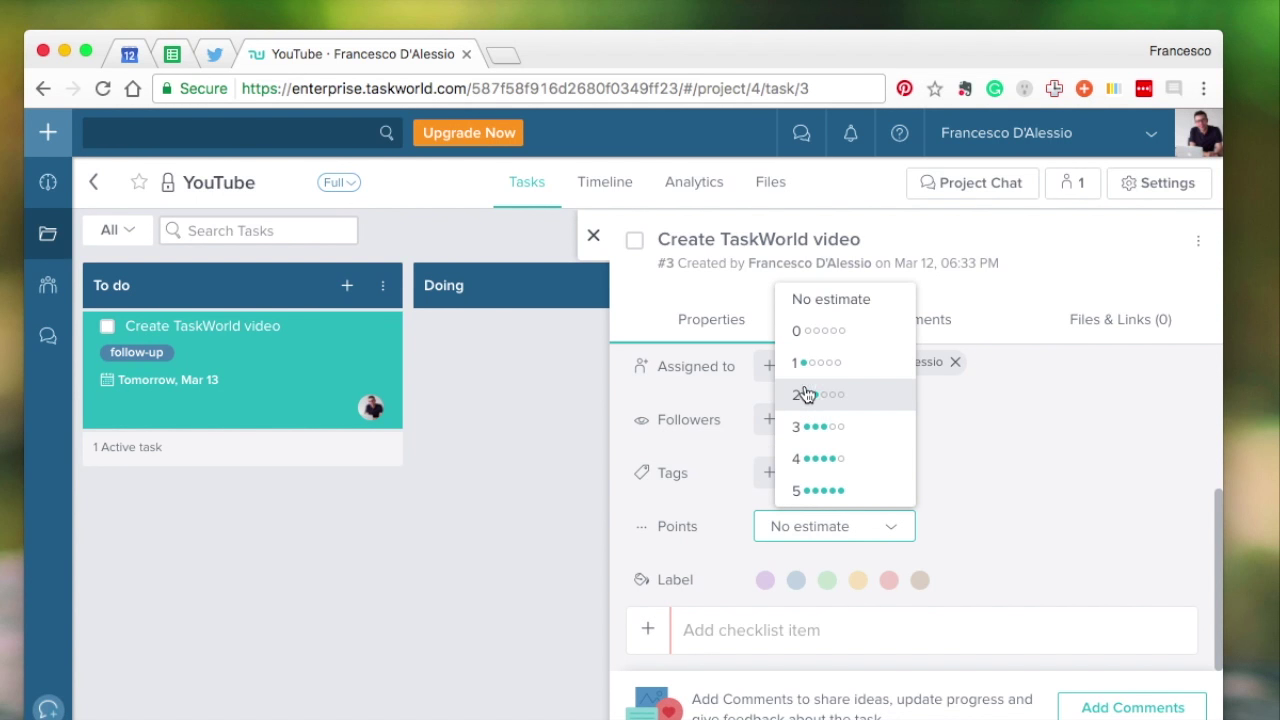
left_click(838, 466)
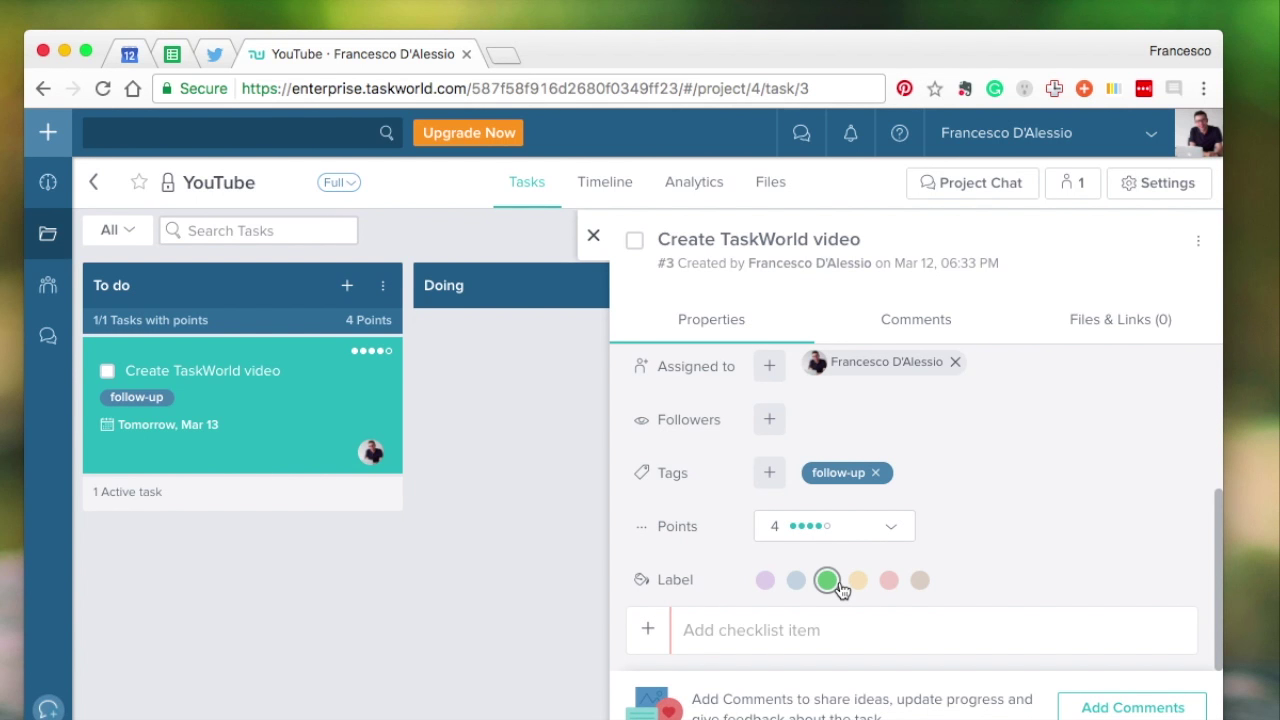
left_click(890, 581)
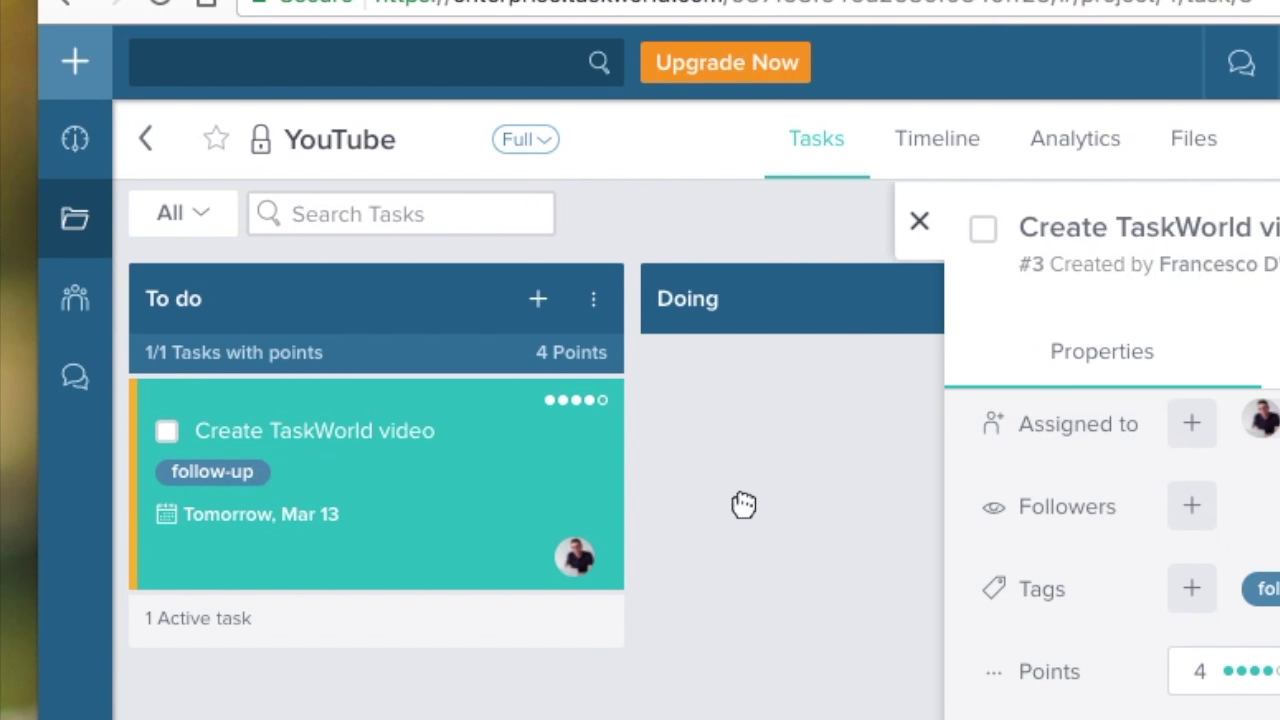
left_click(918, 222)
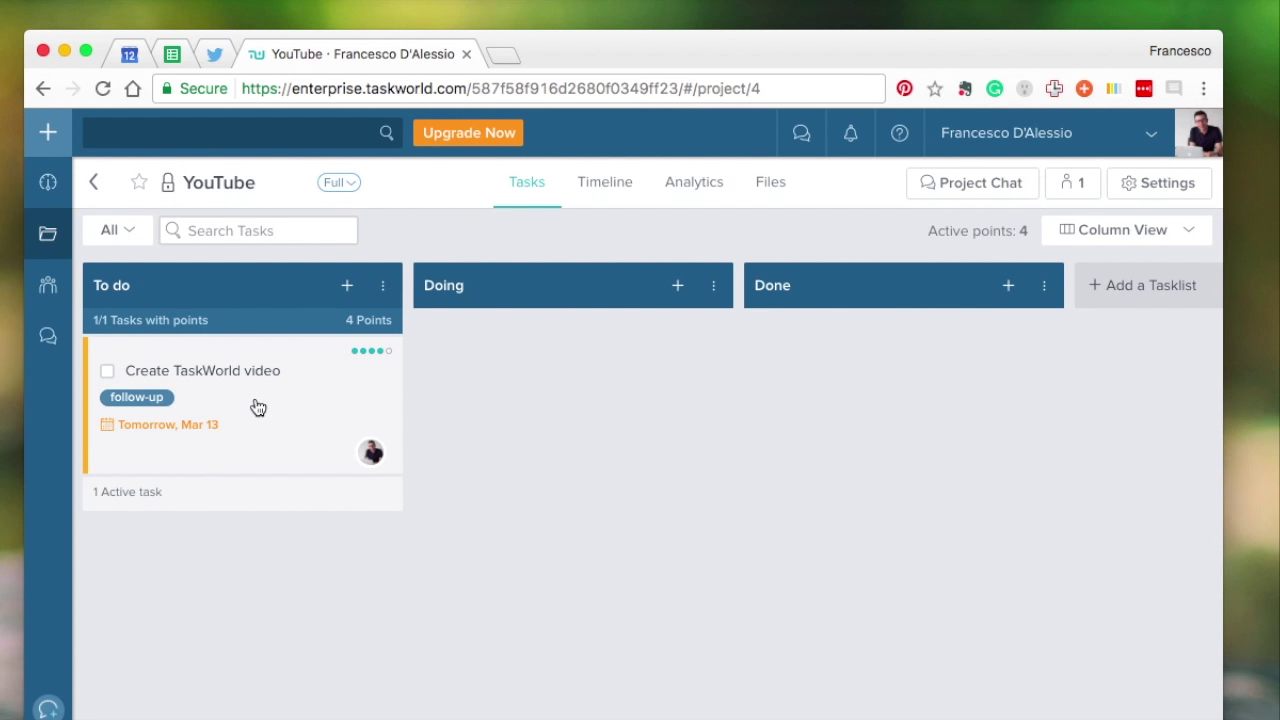
Reopen the Create TaskWorld video task and review its checklist field and the sources for attaching files and links
left_click(348, 439)
scroll(719, 466, "down", 5)
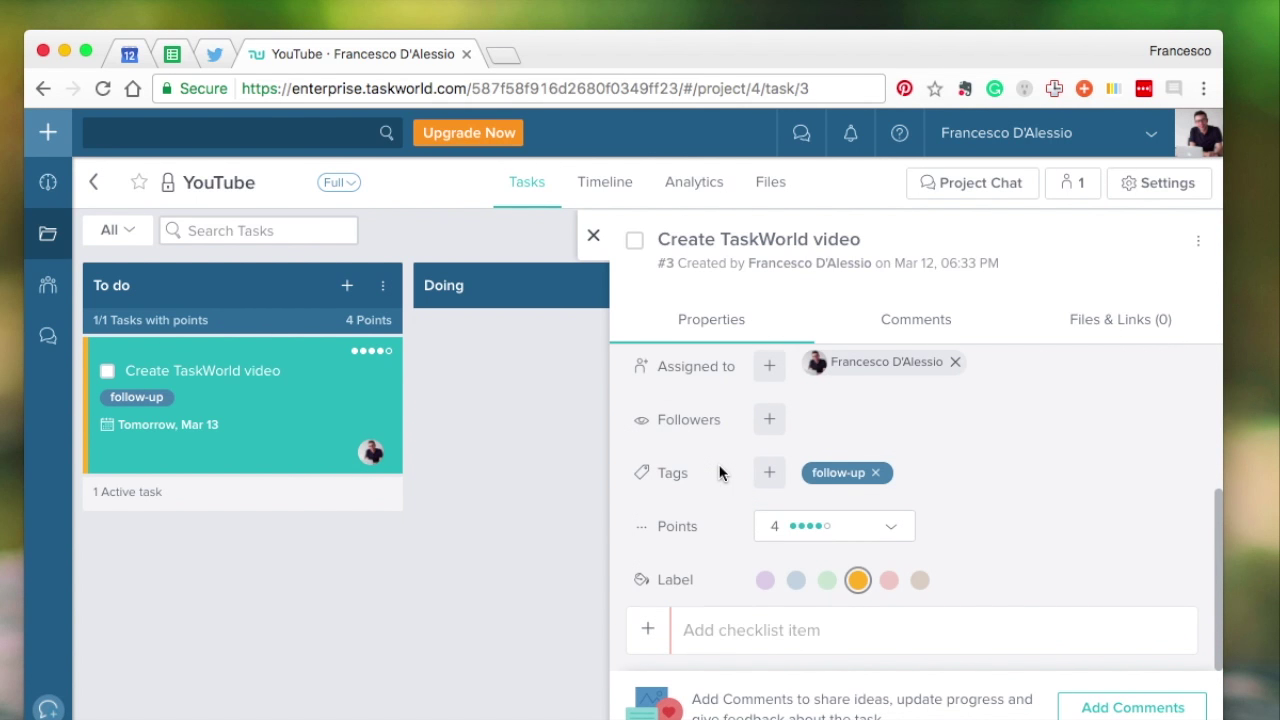
left_click(688, 630)
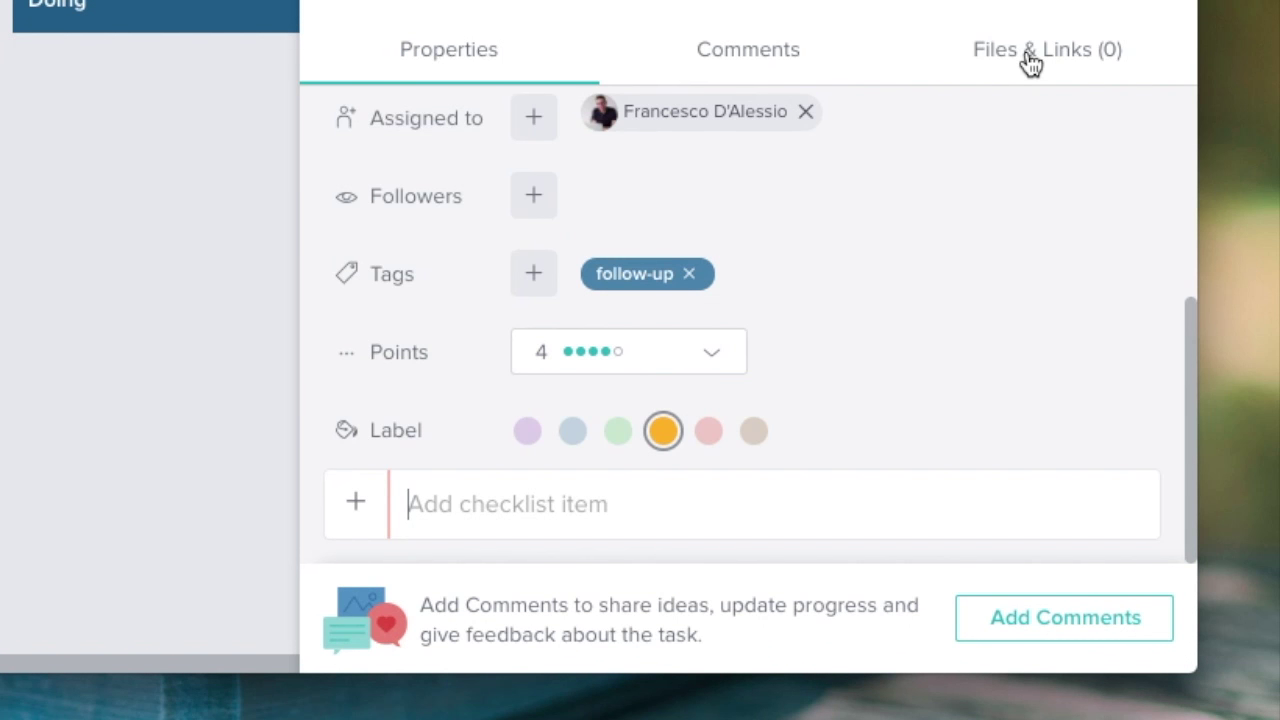
left_click(1115, 321)
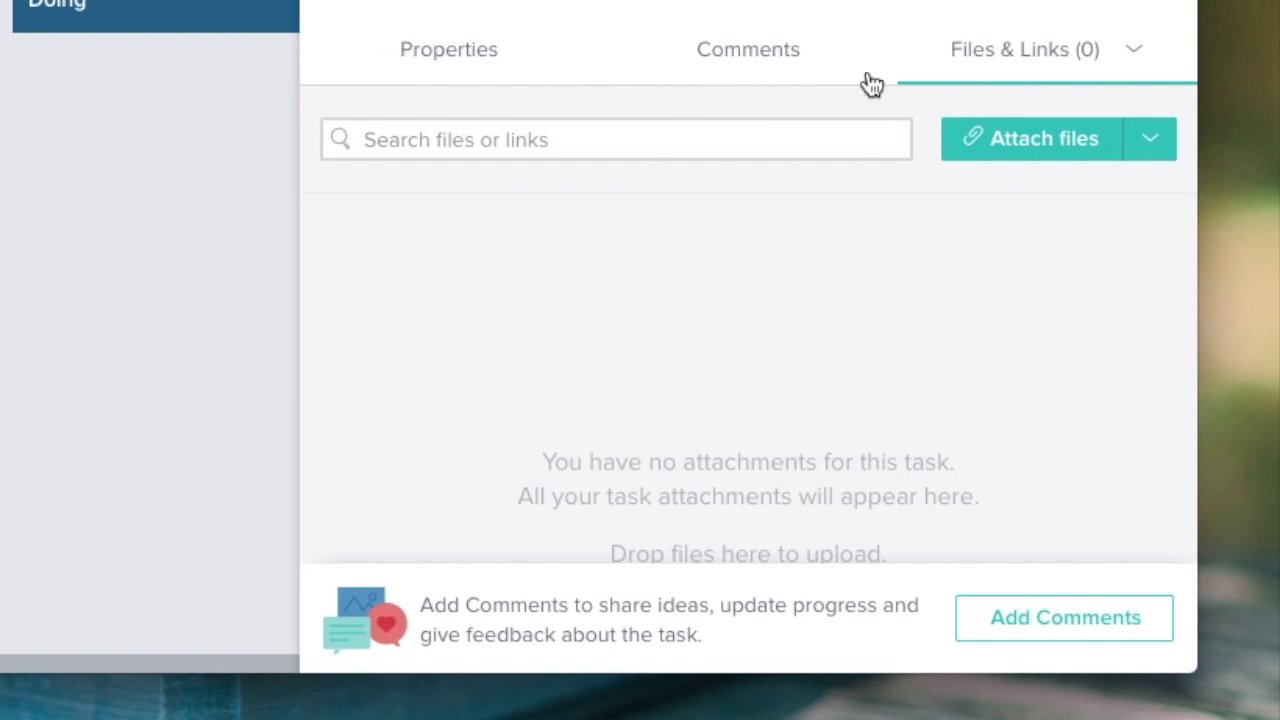
left_click(1149, 143)
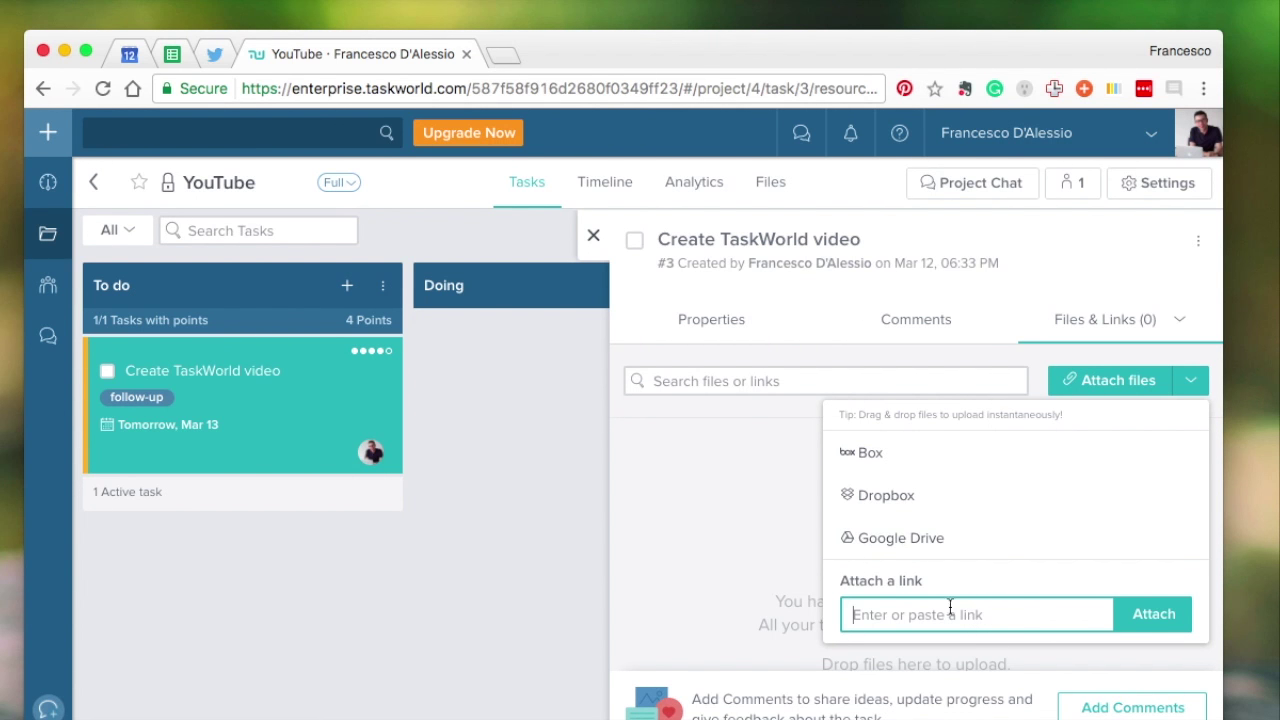
left_click(788, 534)
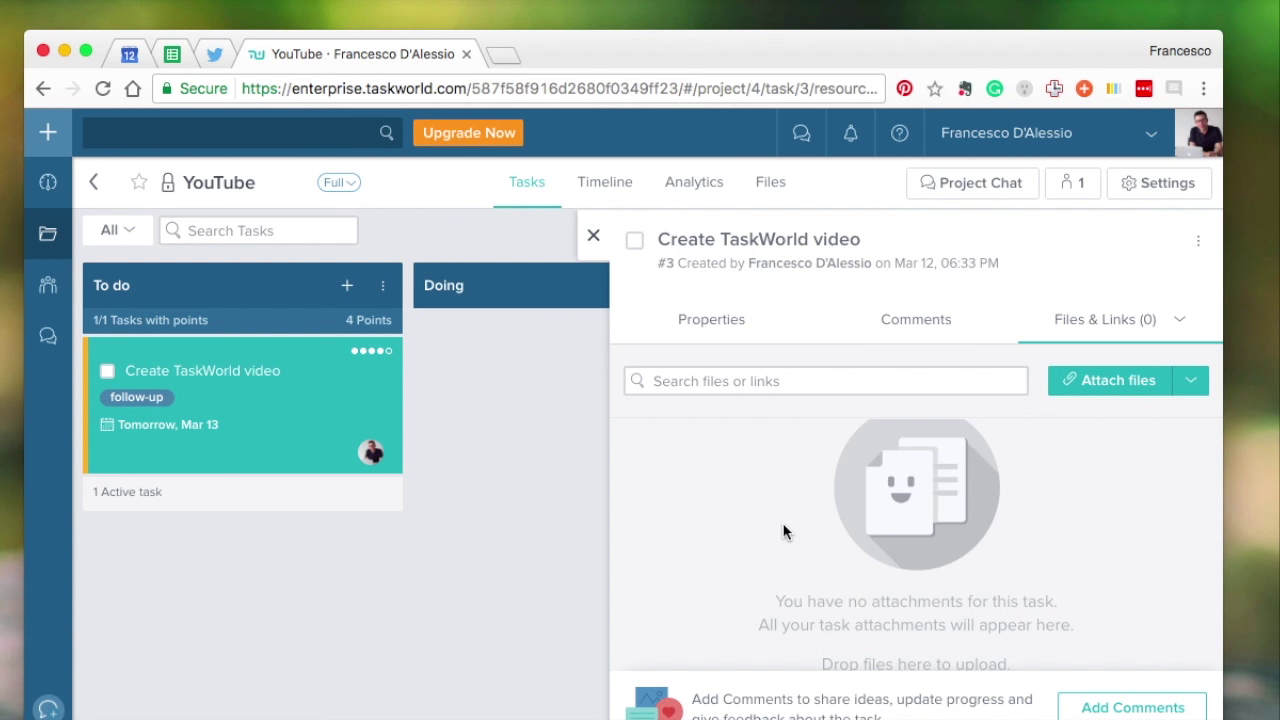
Attach the Subscribe-PNG-12.png image from the Freelance folder to the Create TaskWorld video task
left_click(1146, 381)
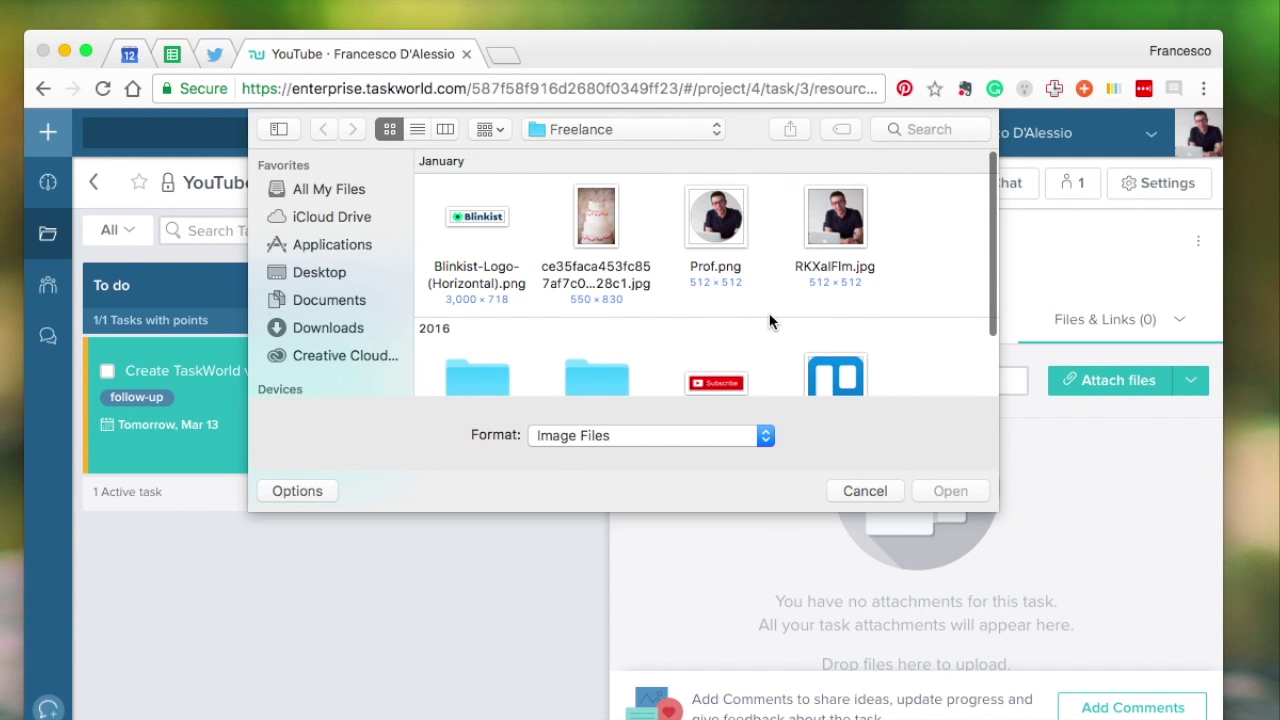
left_click(724, 358)
double_click(722, 360)
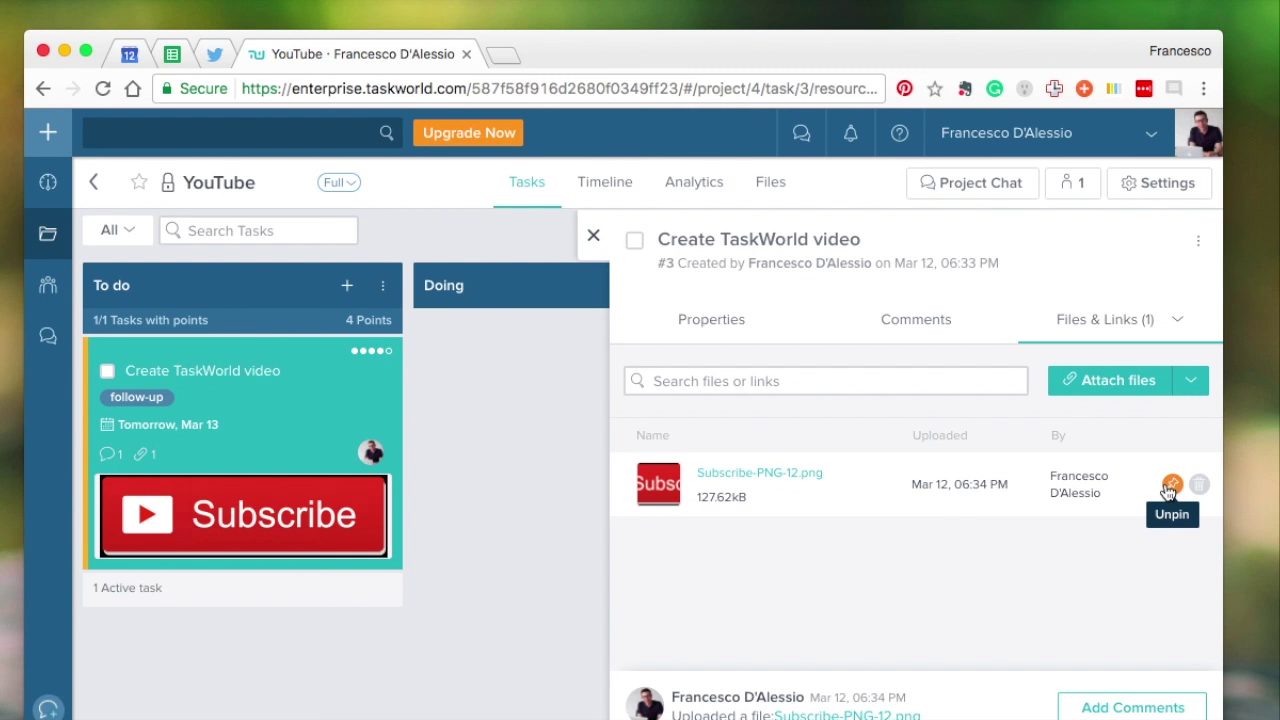
Toggle the pin of the attached Subscribe image on the task card, leaving the image unpinned
left_click(1170, 485)
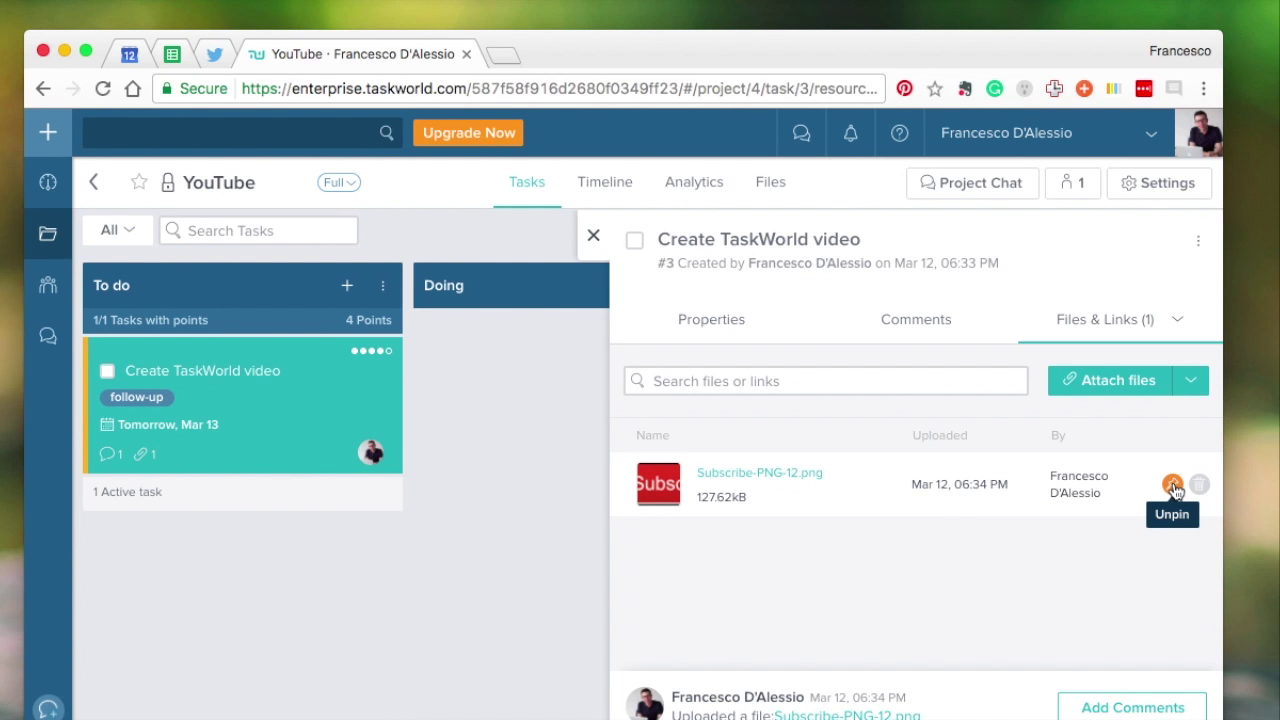
left_click(1171, 485)
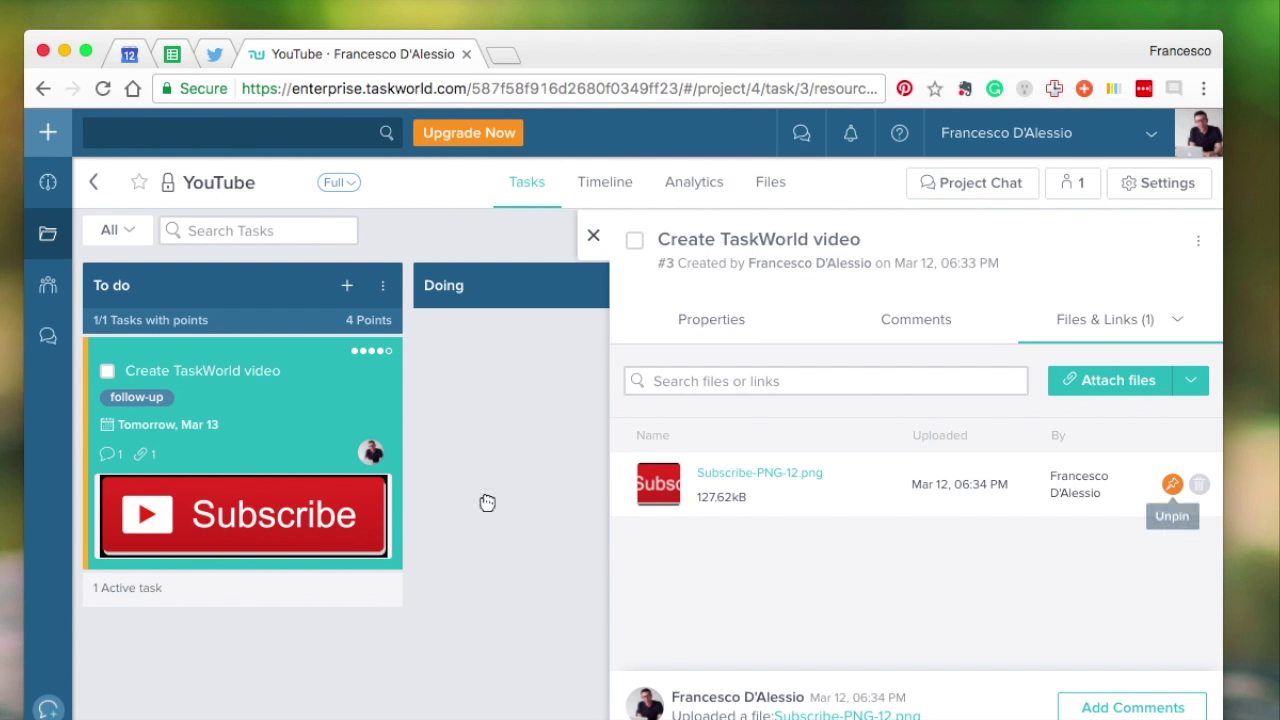
left_click(1172, 490)
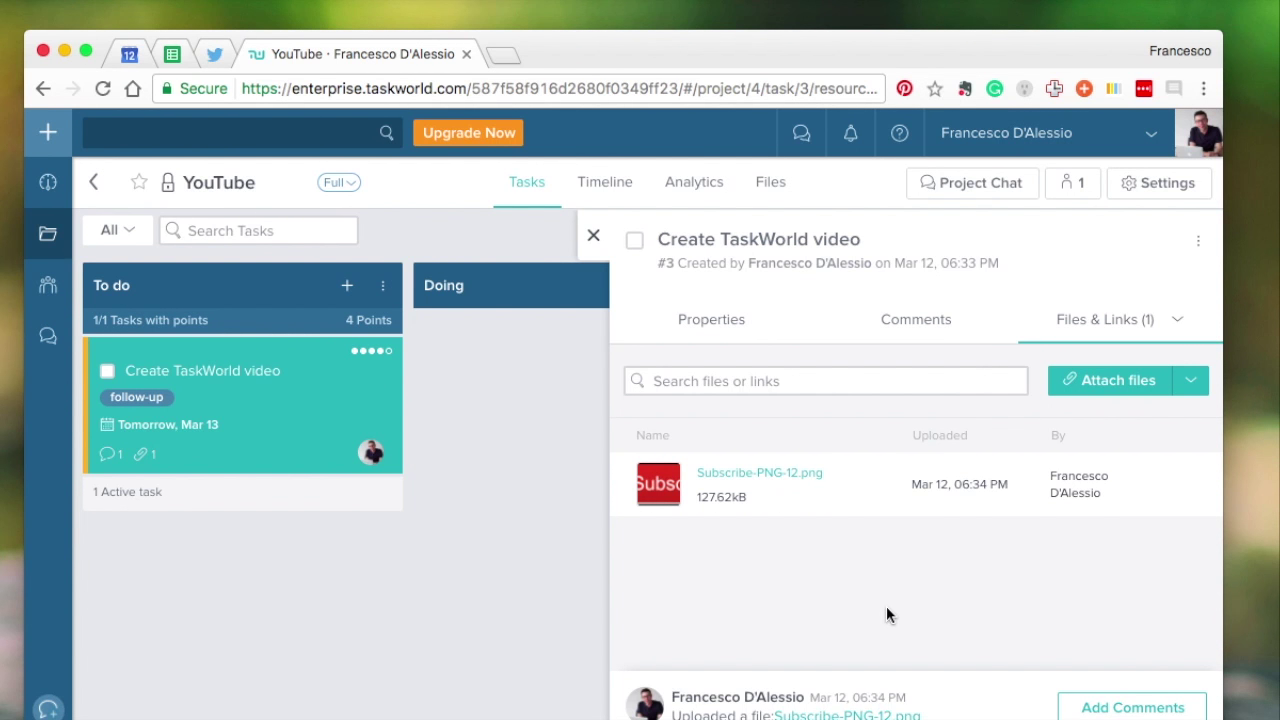
Review the task's comments, close its details and view the People section
left_click(889, 326)
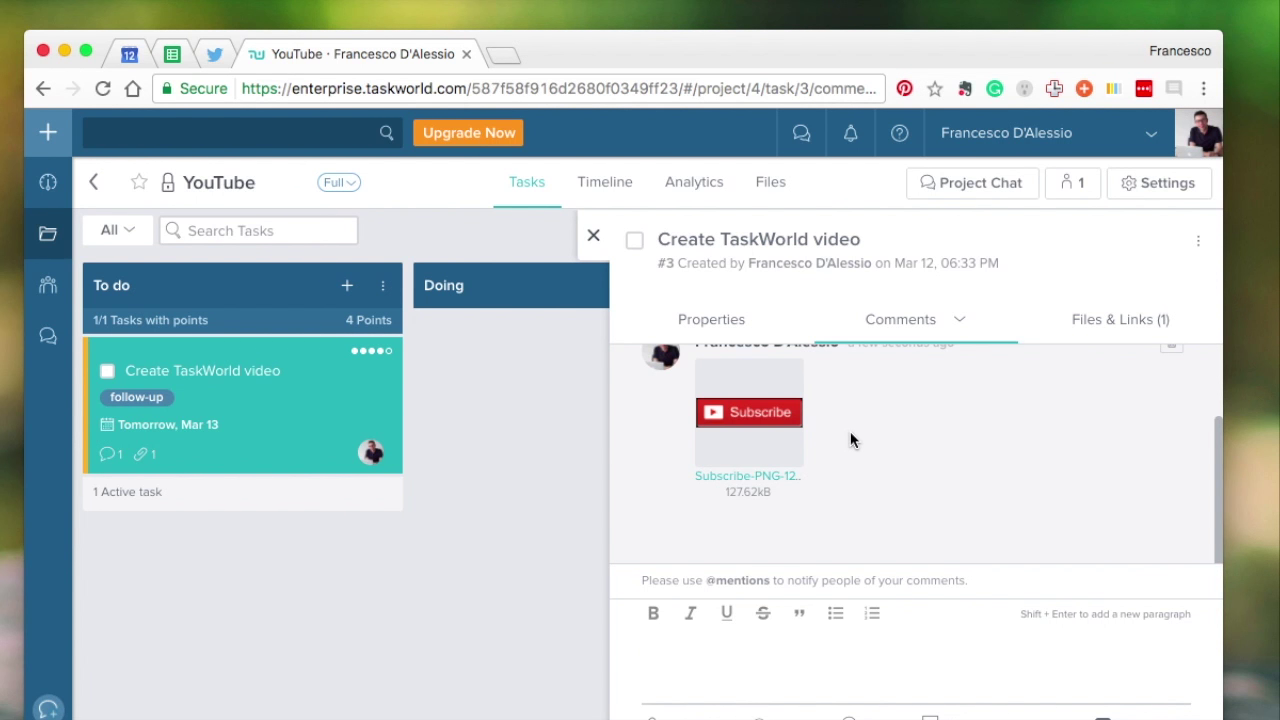
left_click(593, 236)
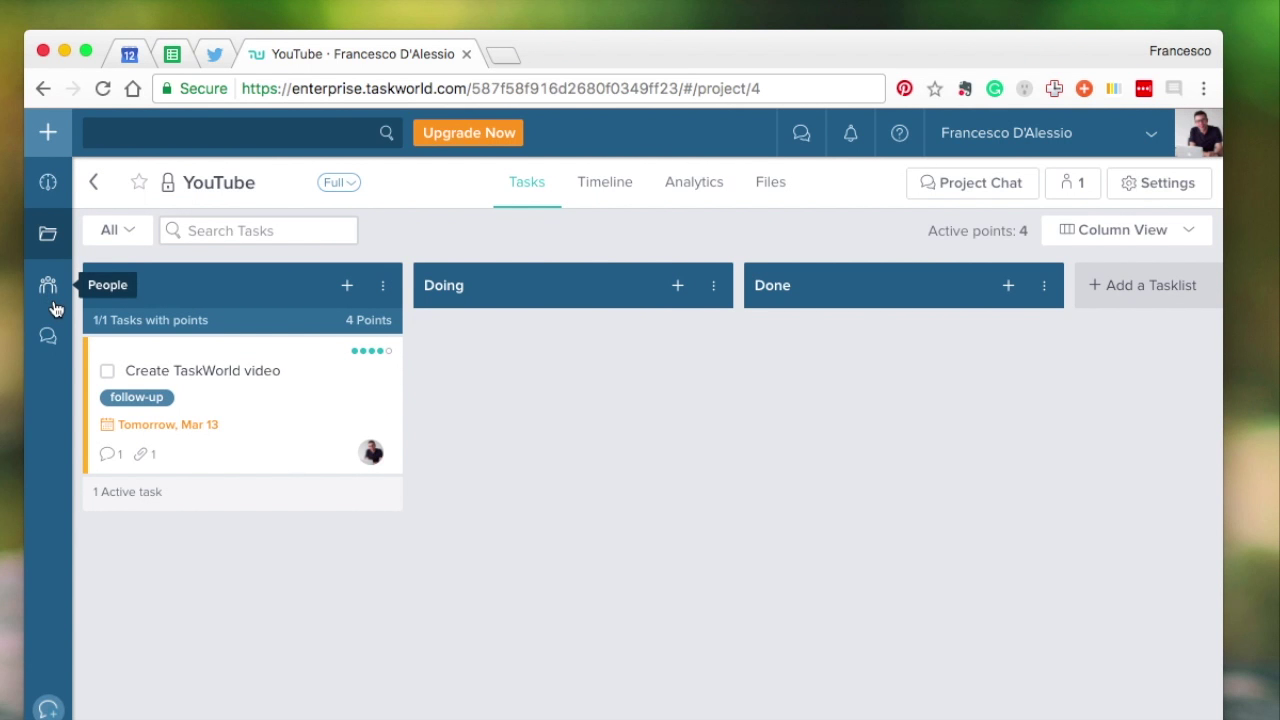
left_click(50, 287)
left_click(52, 337)
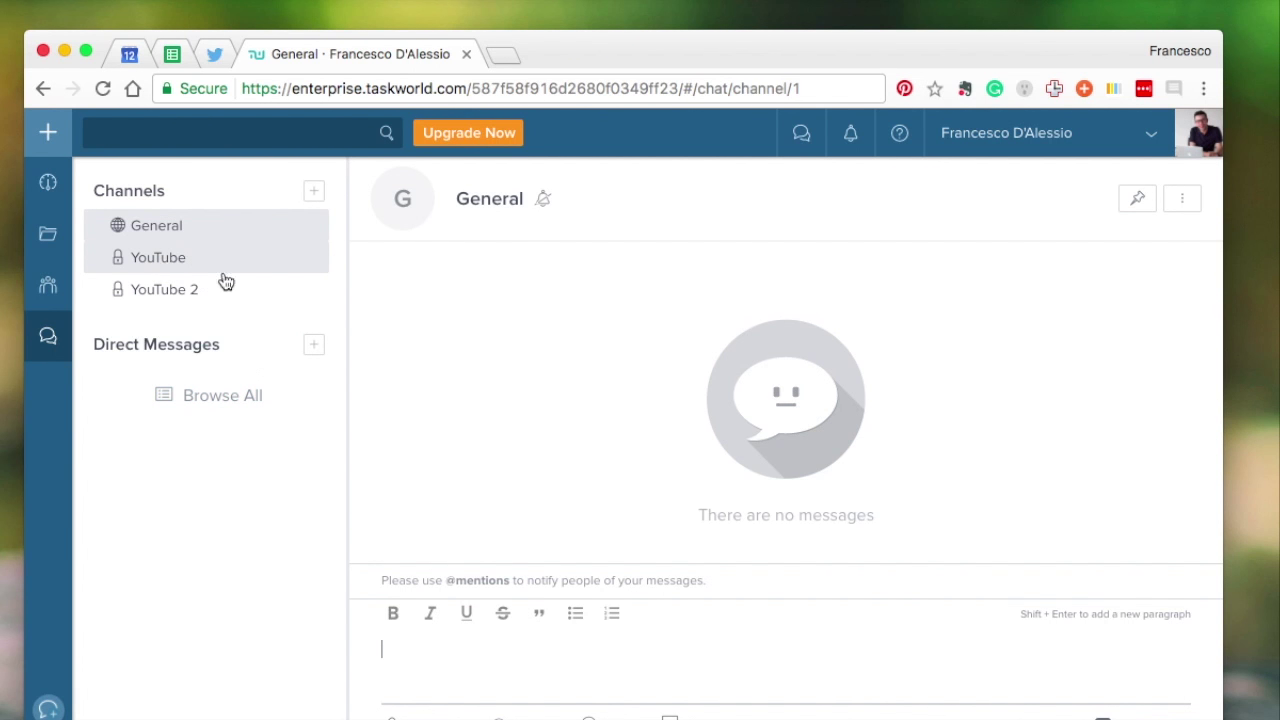
left_click(190, 256)
left_click(194, 290)
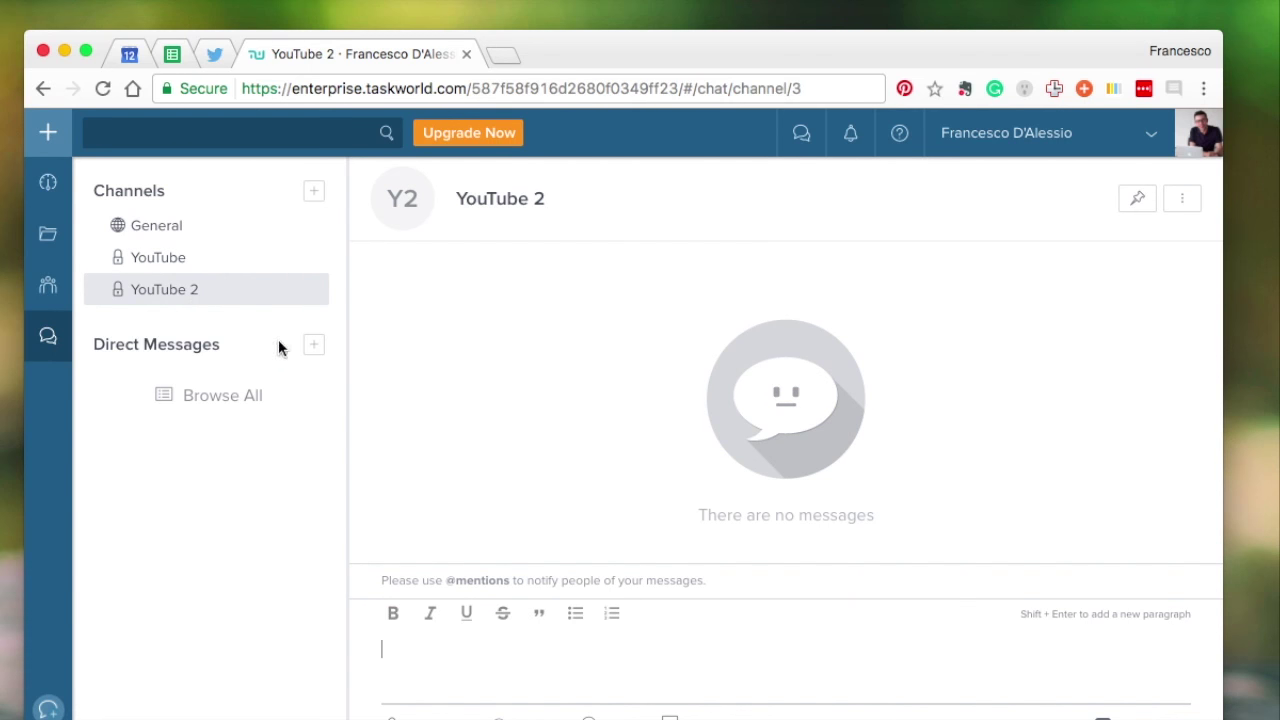
type("@")
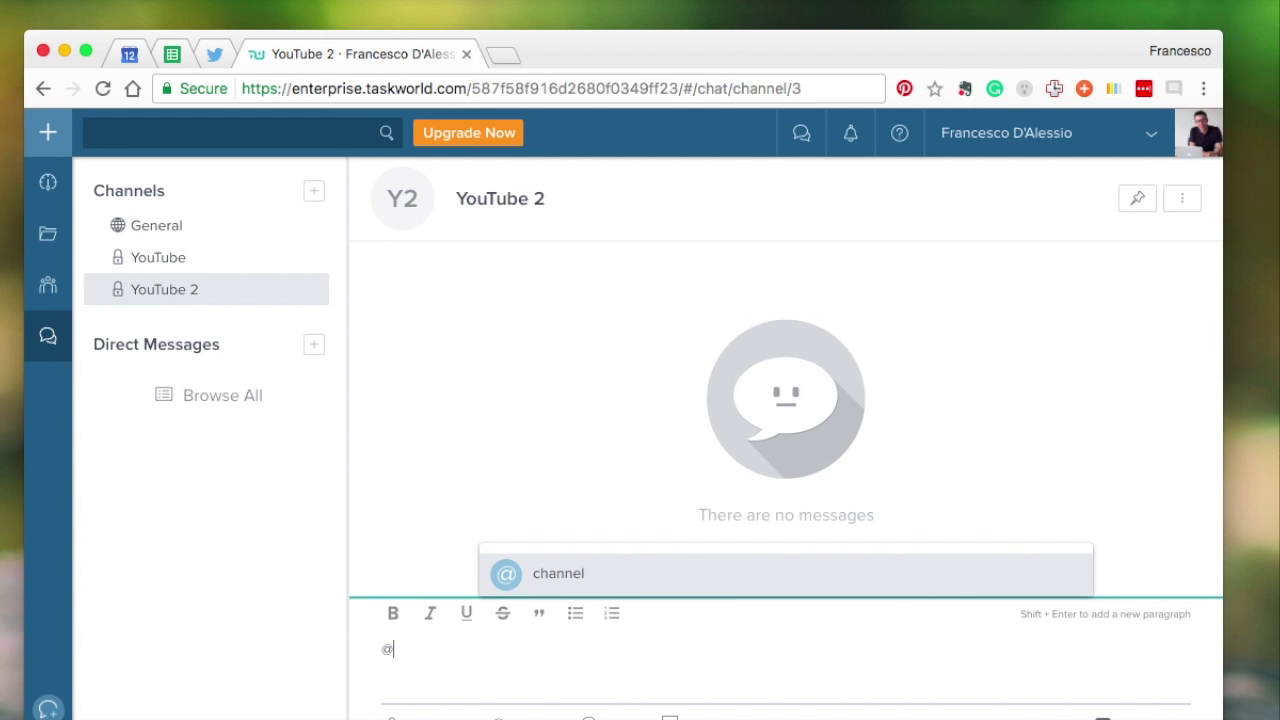
key("Return")
type("Hello!")
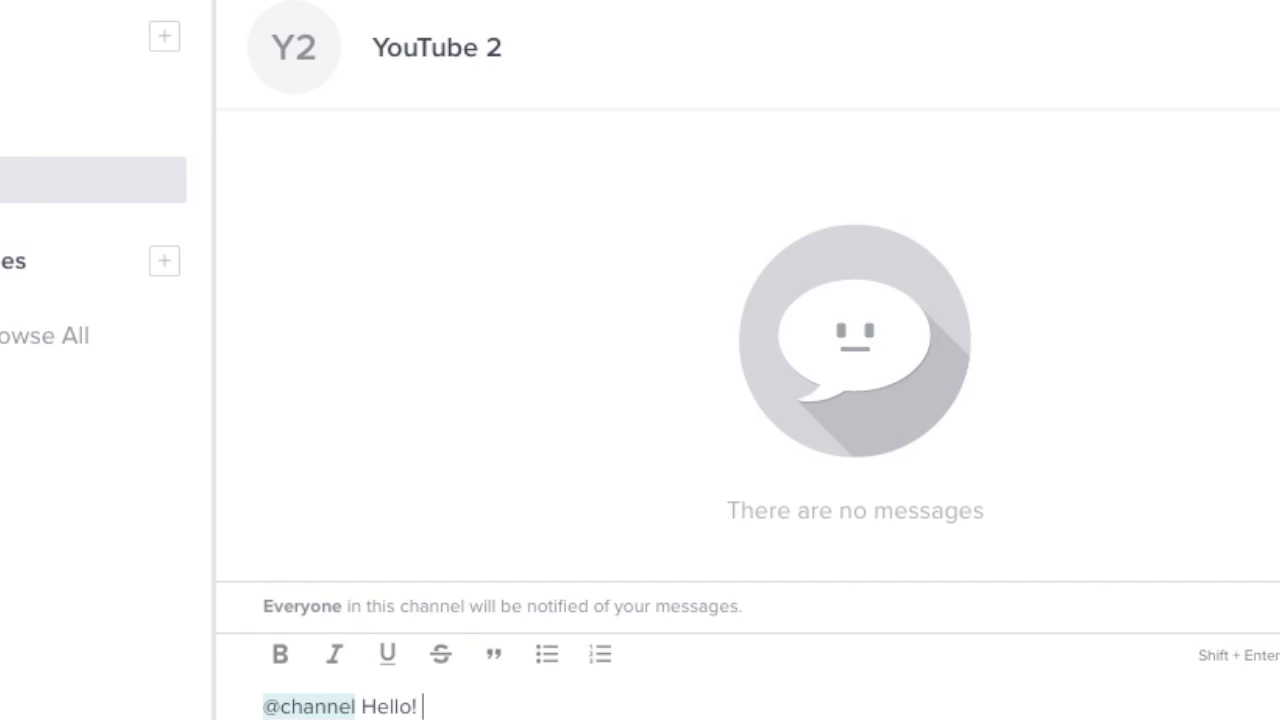
key("Return")
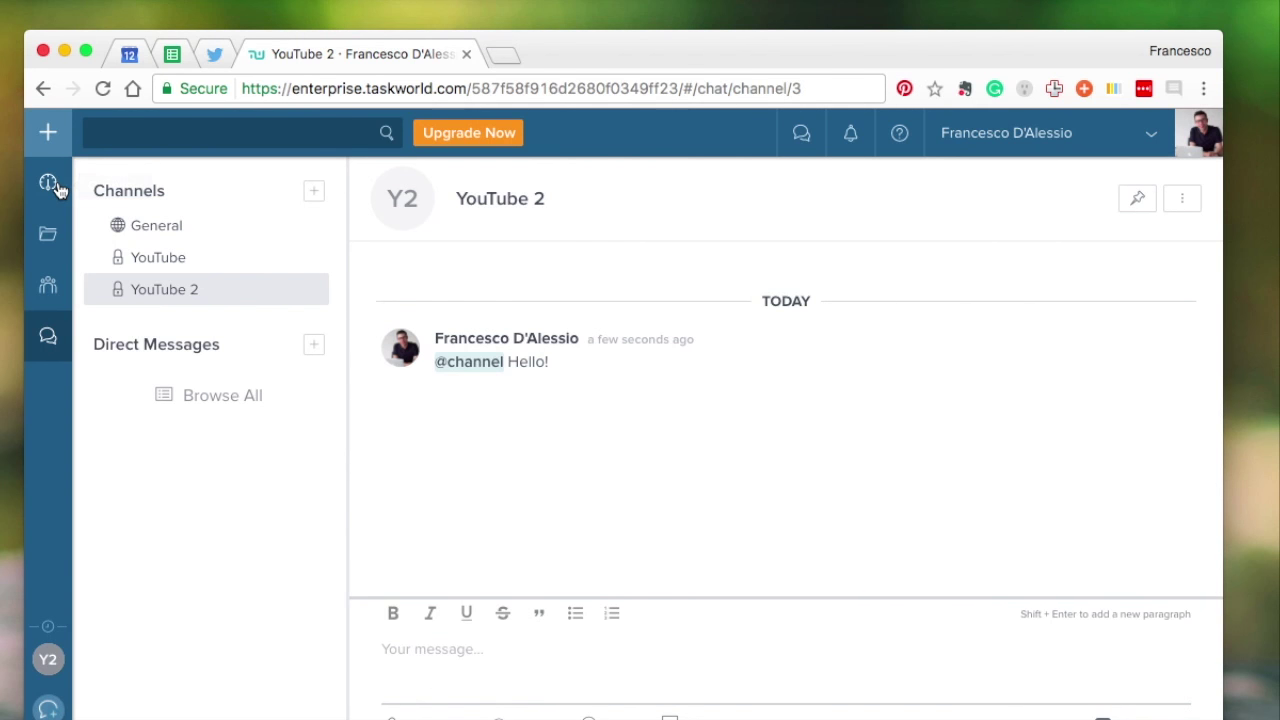
Open the Create TaskWorld video task from the overview, review its properties and comments, and close it
left_click(47, 182)
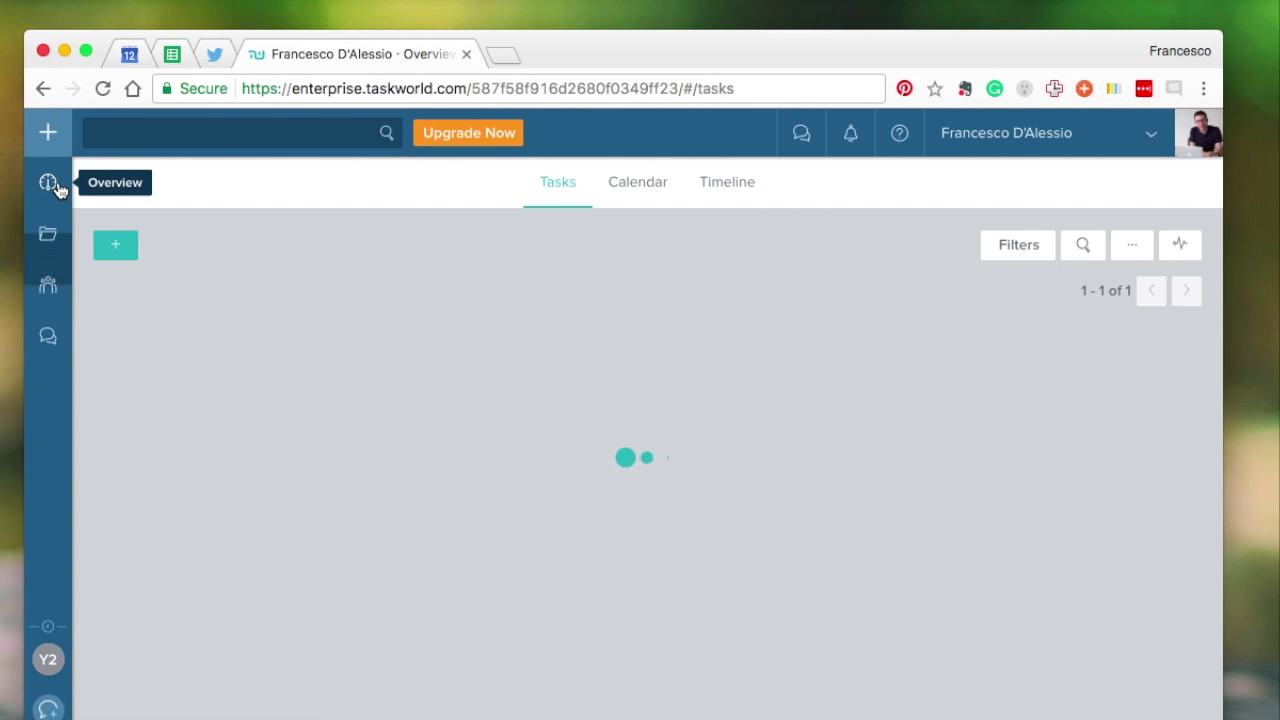
left_click(247, 483)
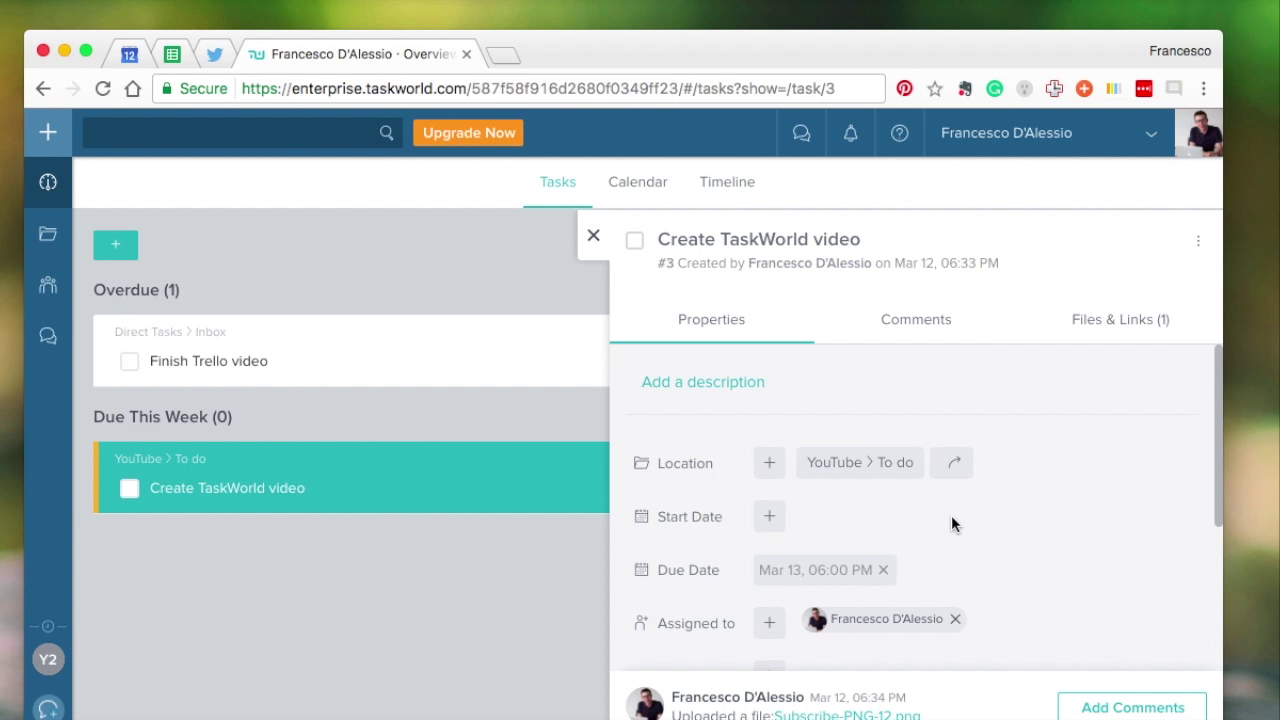
scroll(951, 518, "down", 3)
left_click(912, 315)
scroll(800, 486, "up", 1)
scroll(800, 490, "down", 1)
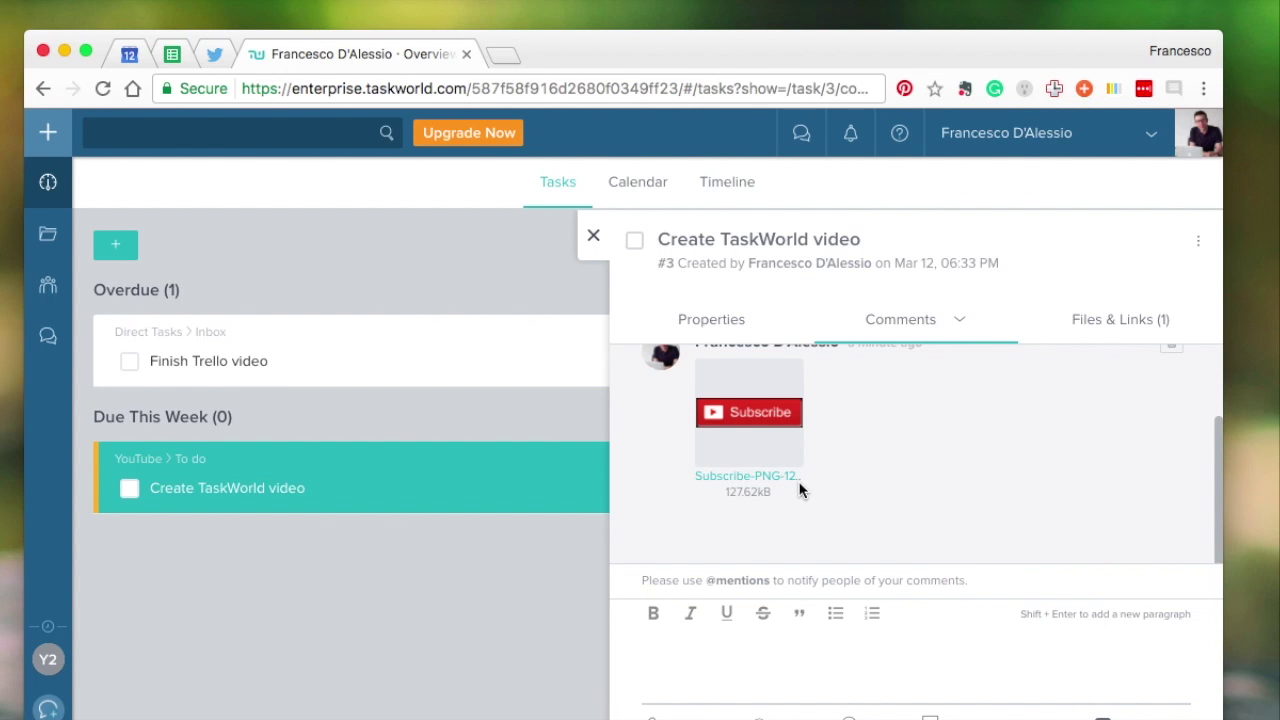
left_click(593, 235)
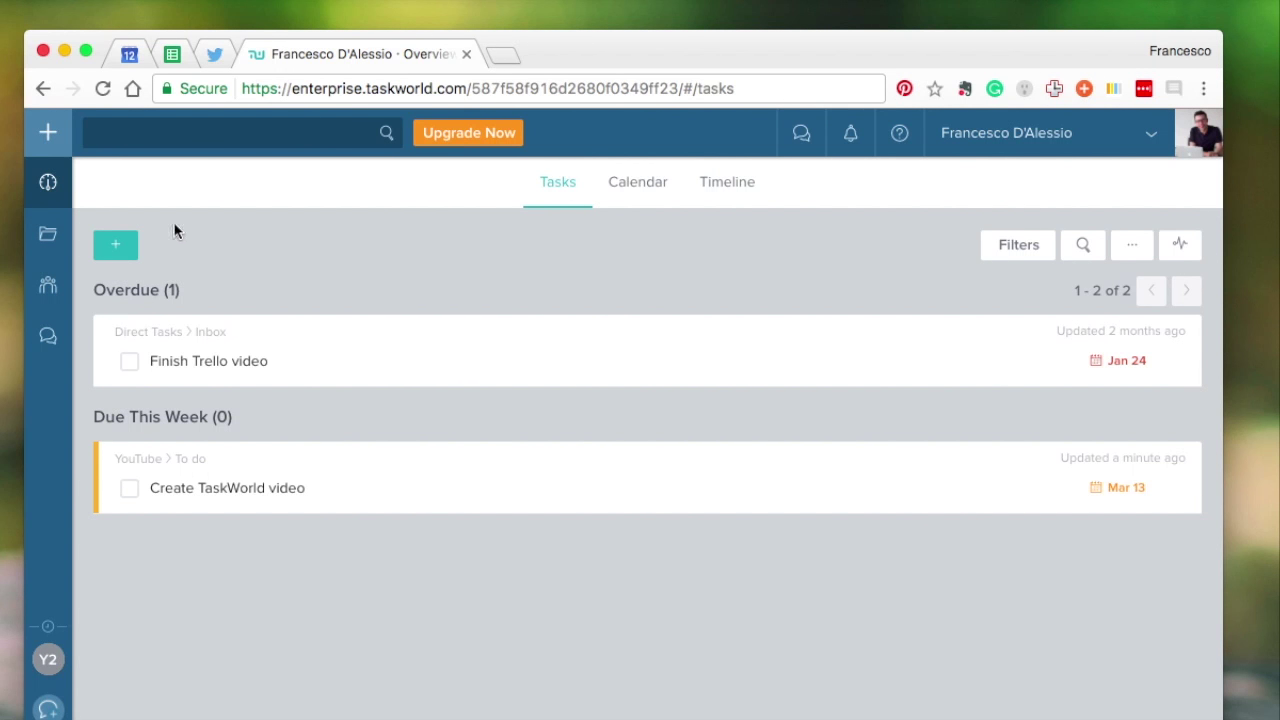
View the overview's calendar and examine the options for syncing tasks to an external calendar
left_click(636, 196)
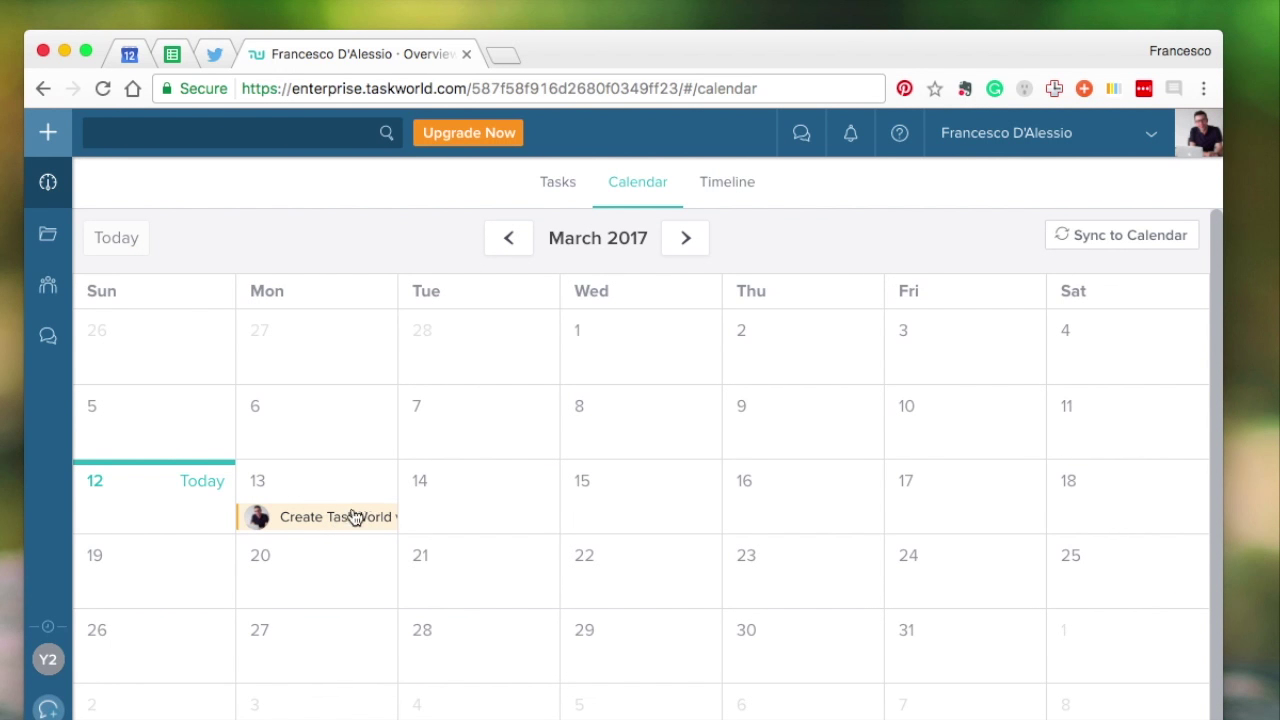
left_click(1094, 240)
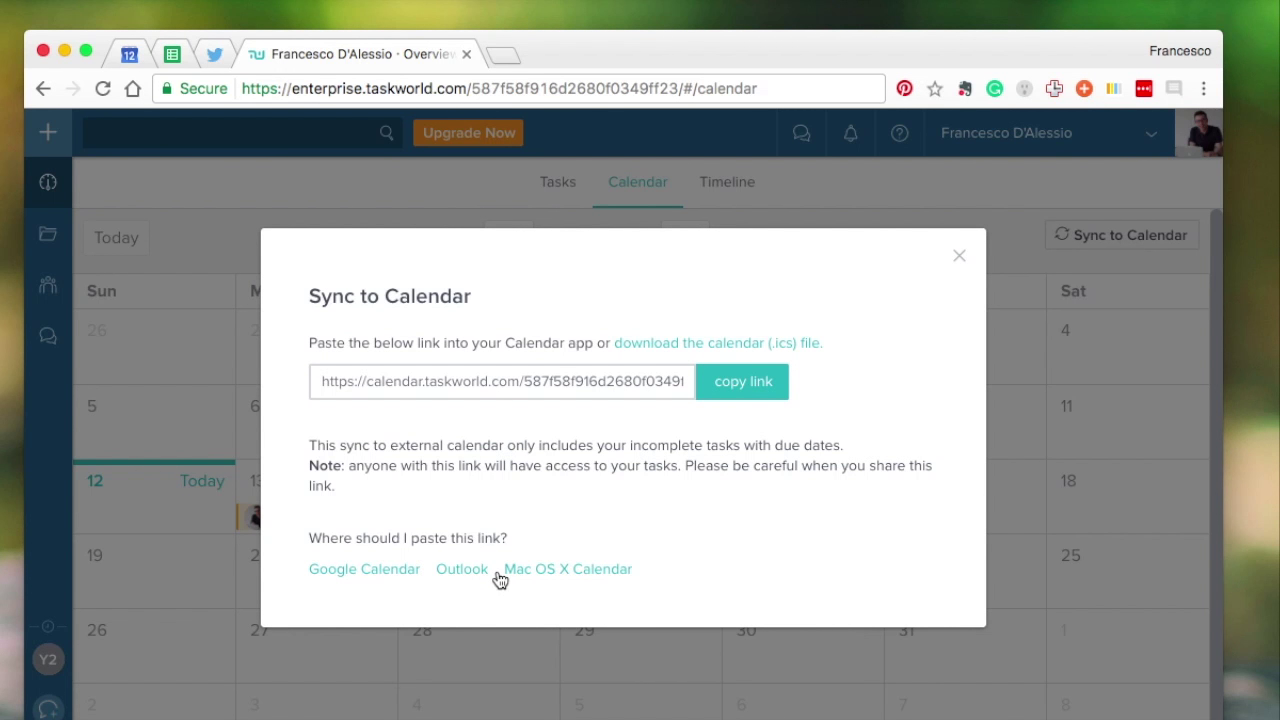
left_click(959, 257)
View the overview's timeline and open the Create TaskWorld video task's details from its bar
left_click(742, 184)
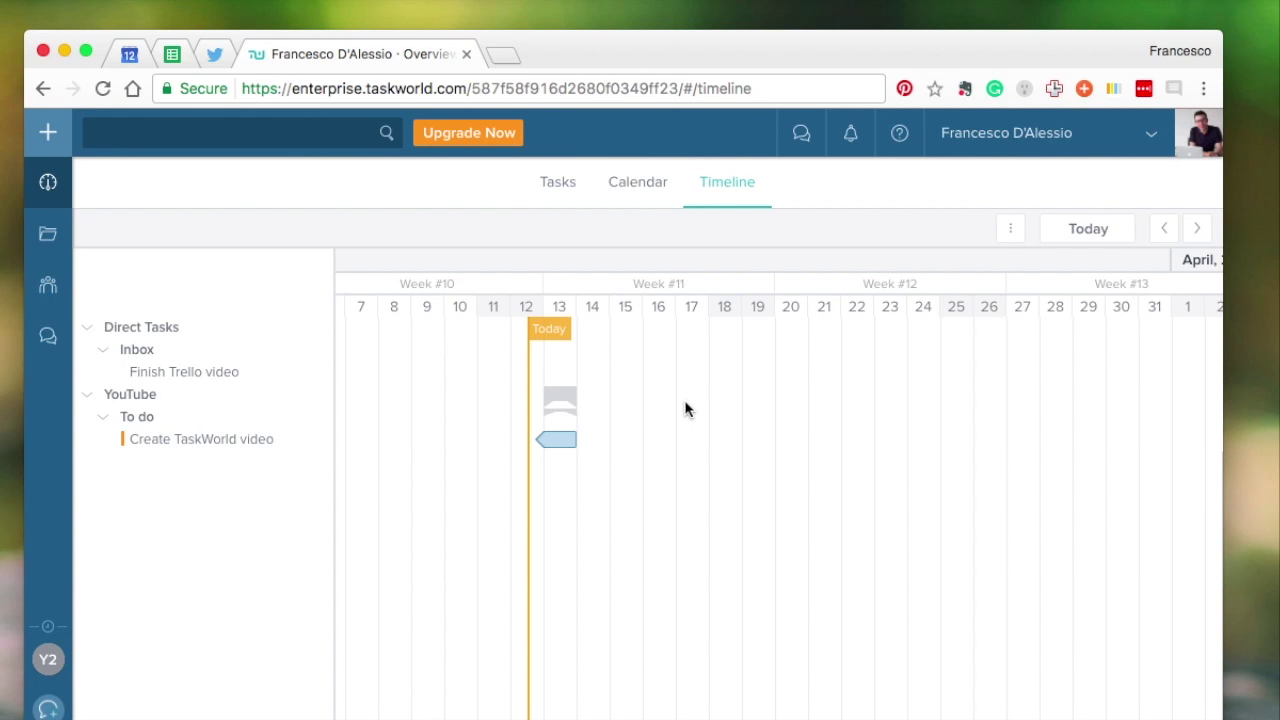
left_click(566, 446)
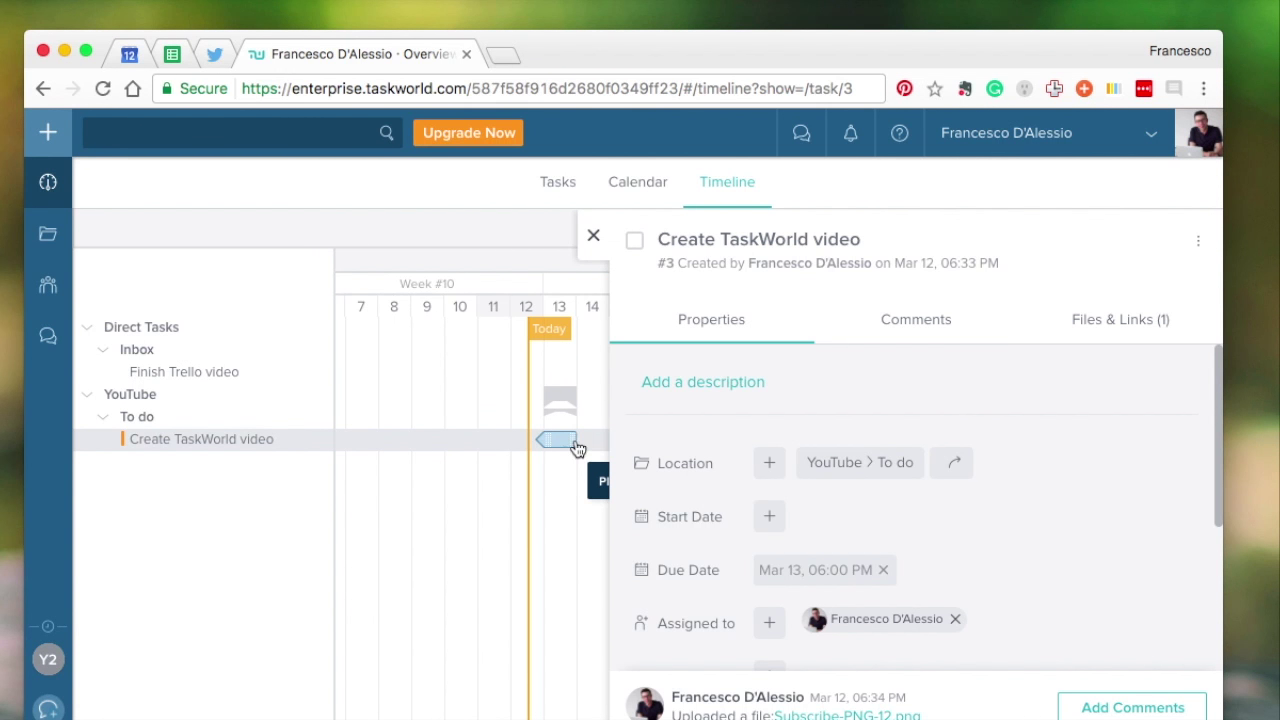
Close the task details and extend the Create TaskWorld video bar on the overview timeline to end on March 14
left_click(574, 440)
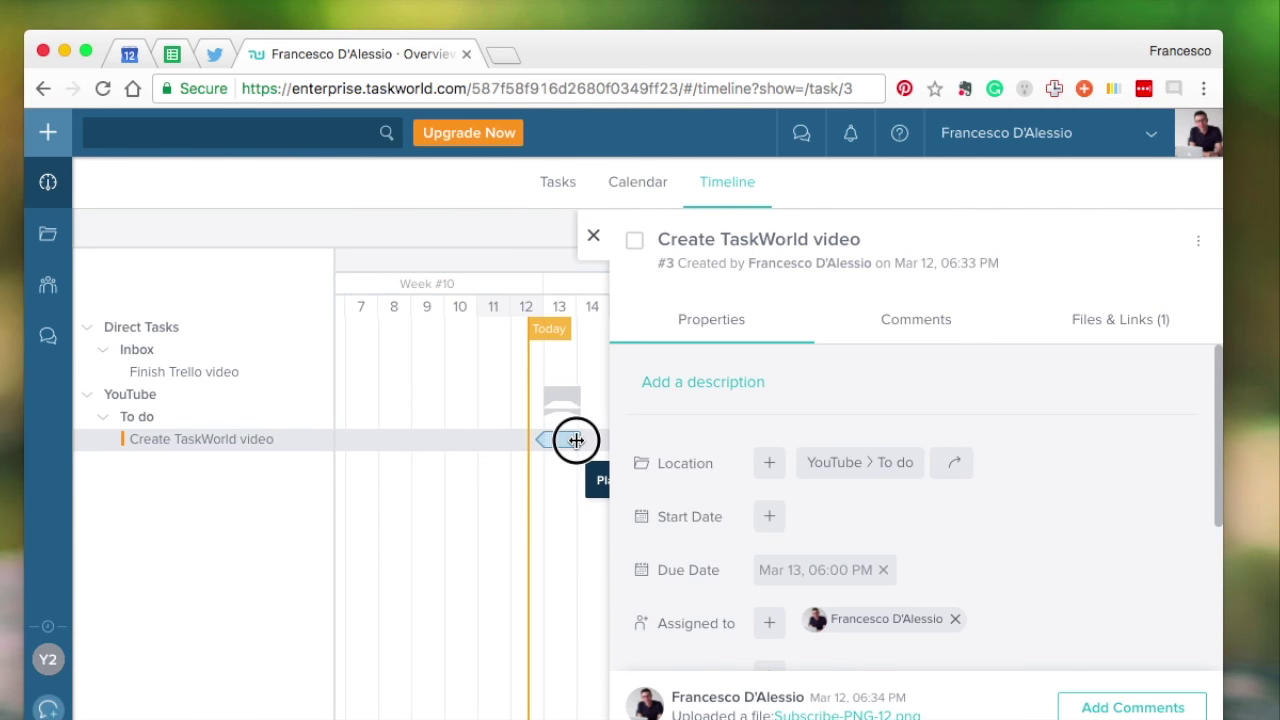
left_click(593, 238)
left_click_drag(573, 441, 616, 440)
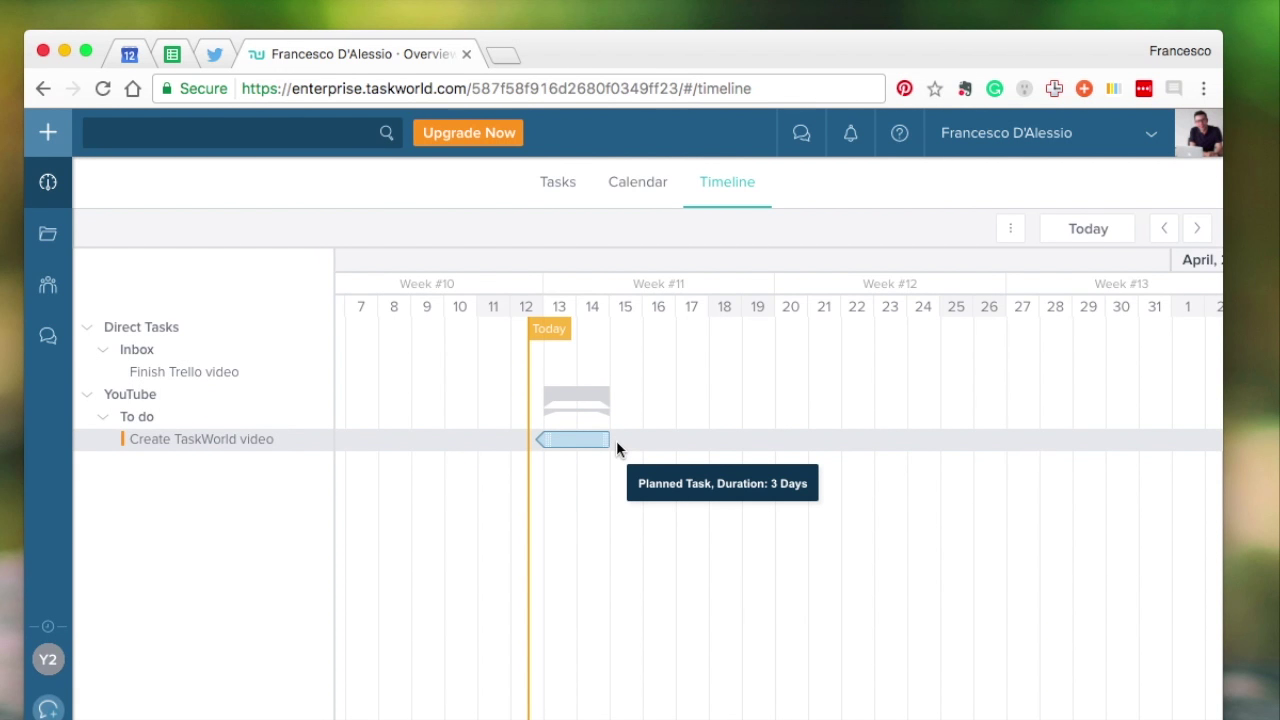
left_click(200, 375)
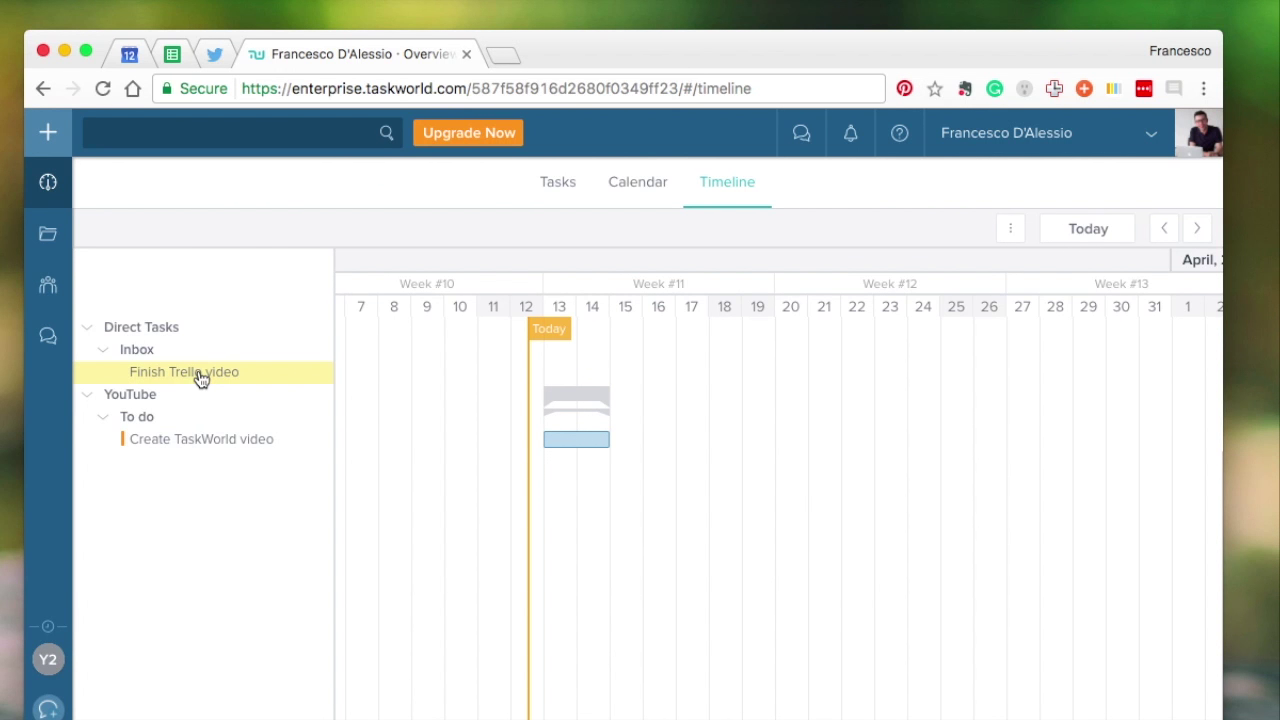
View the YouTube project's timeline, opening and closing the Create TaskWorld video task's details from its bar
left_click(47, 233)
left_click(483, 549)
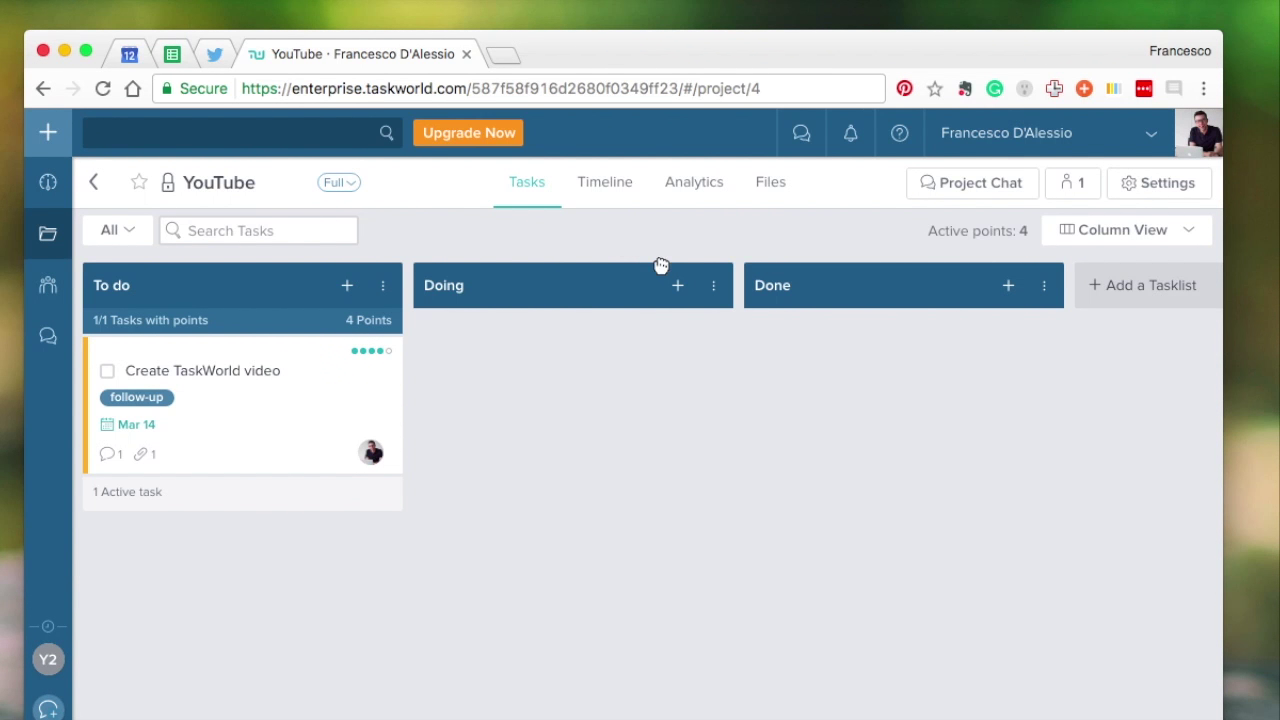
left_click(613, 190)
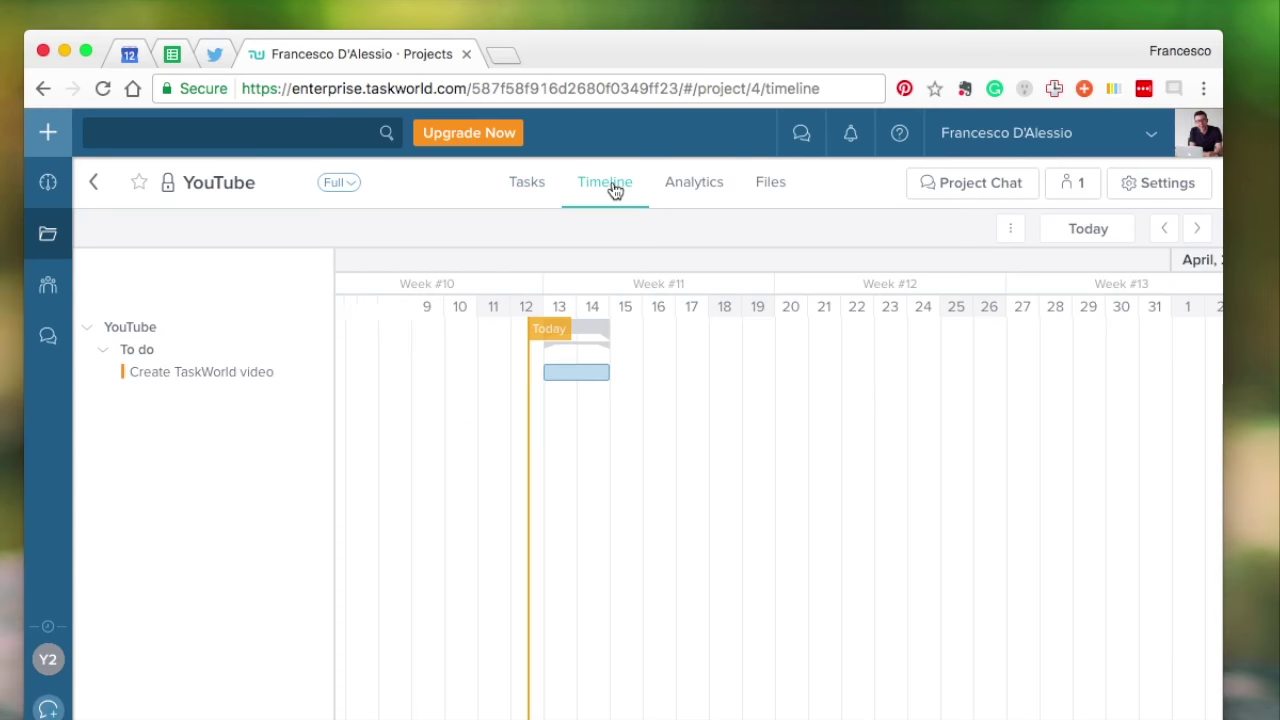
left_click(585, 376)
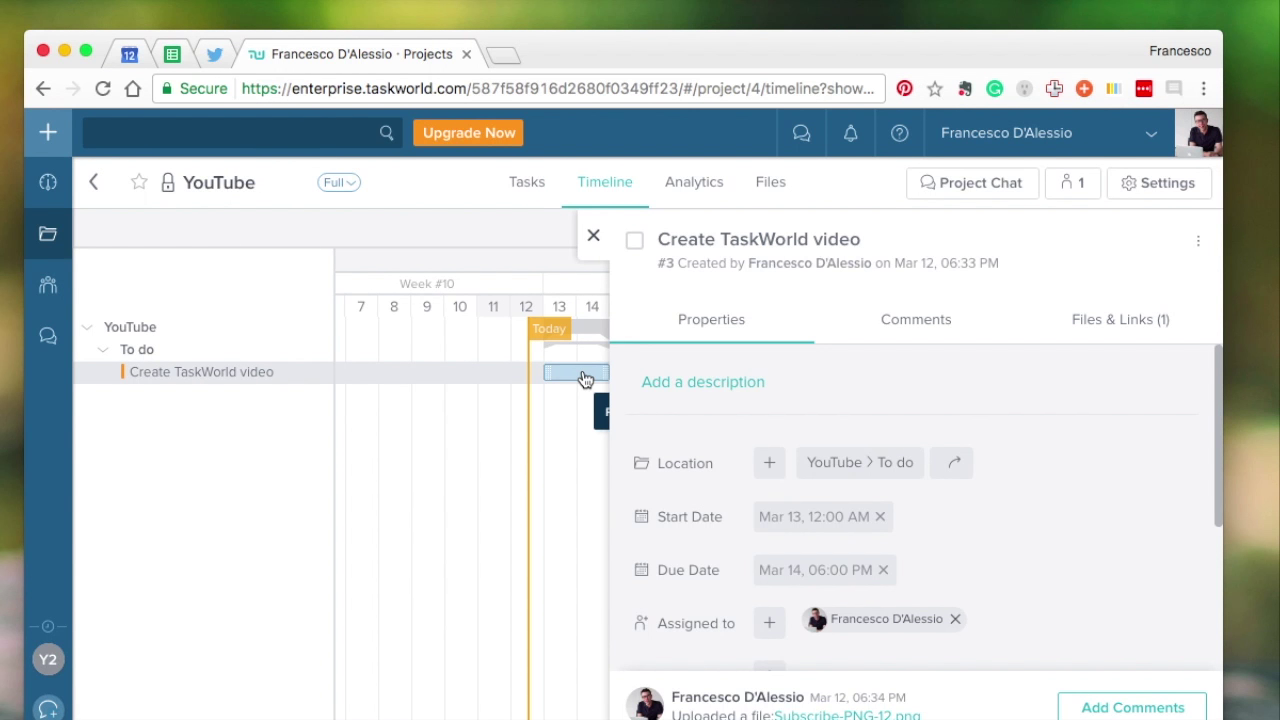
left_click(593, 236)
left_click(543, 183)
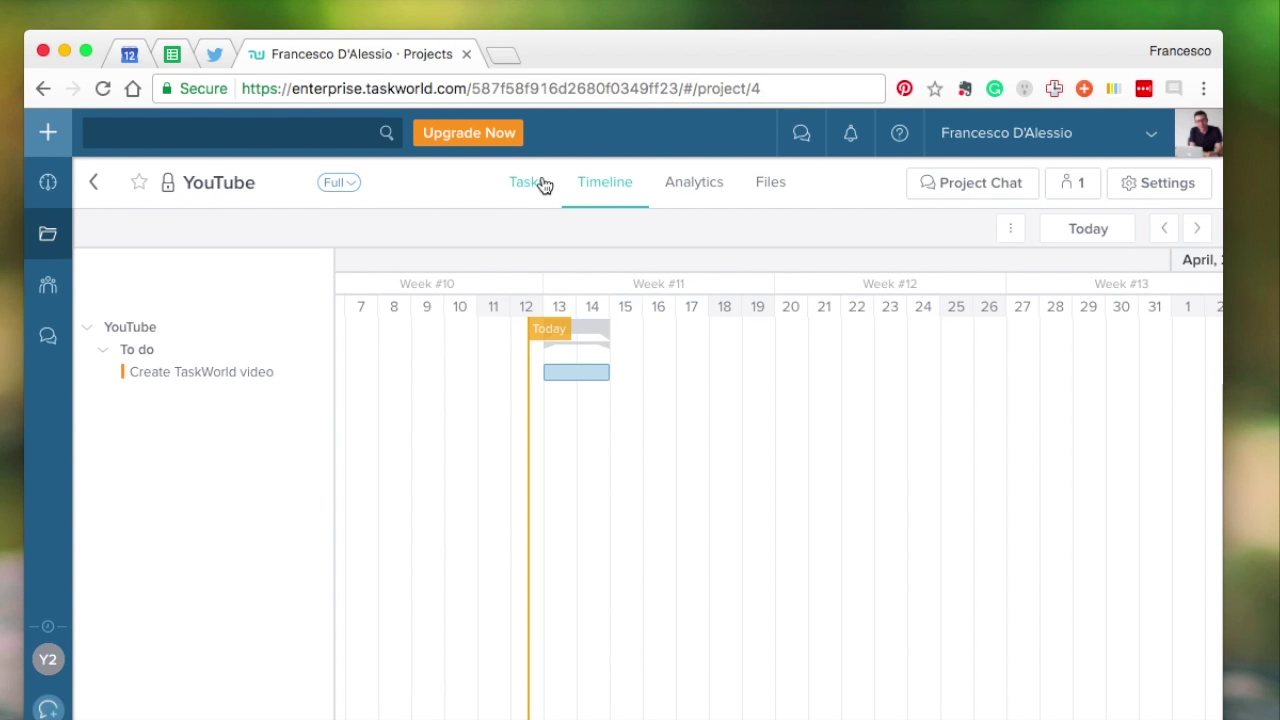
left_click(599, 191)
Examine the YouTube project's analytics, including the project dates, Project Overview, Burn Up chart and Tasklists Overview
left_click(706, 193)
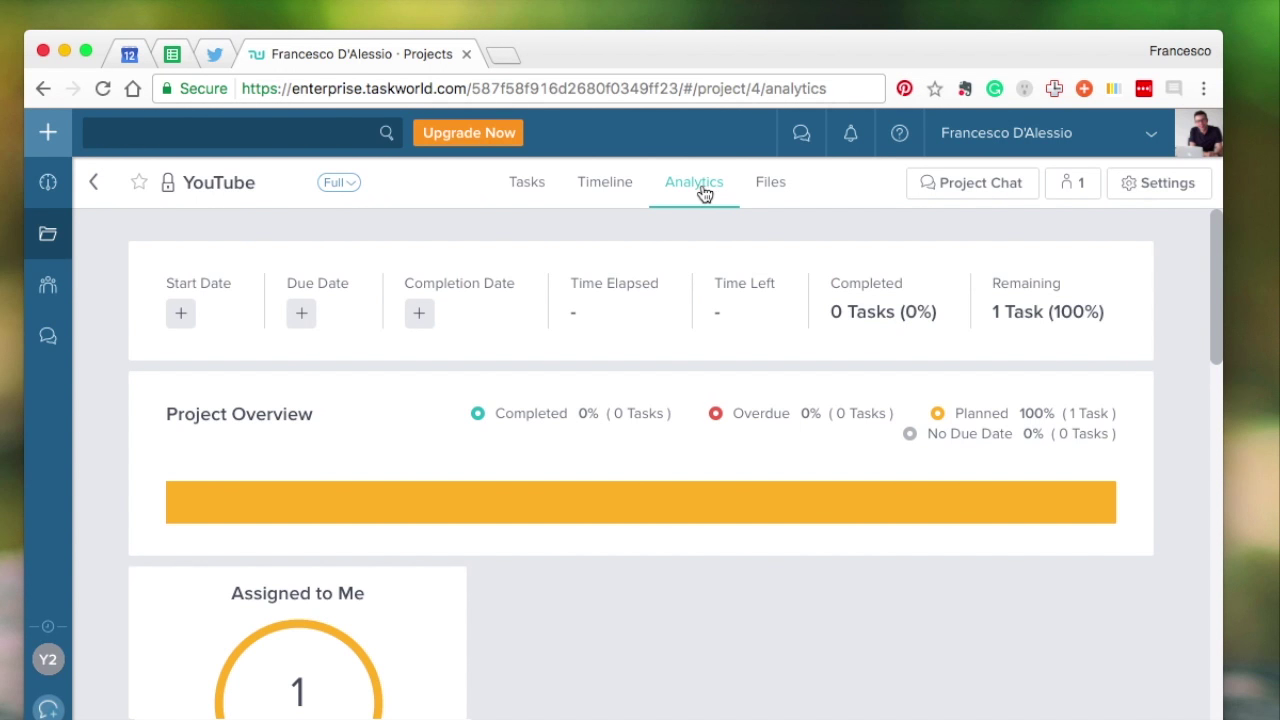
scroll(655, 316, "down", 10)
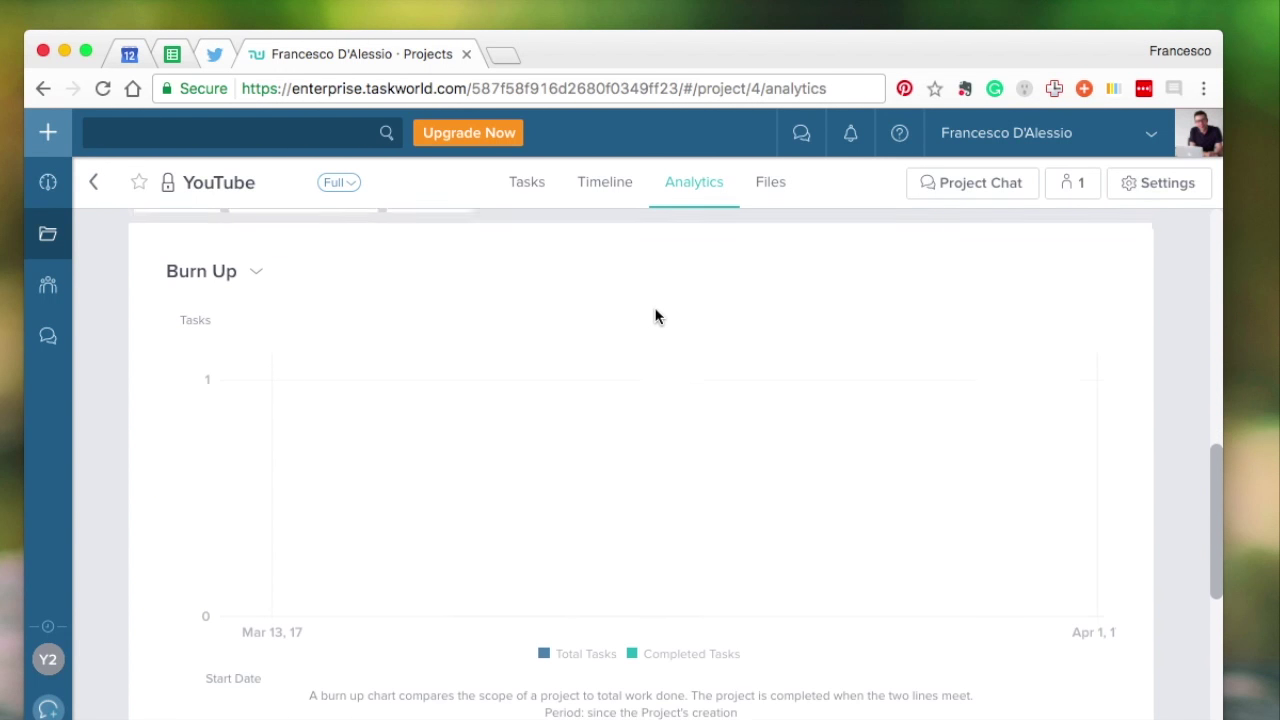
scroll(655, 316, "up", 10)
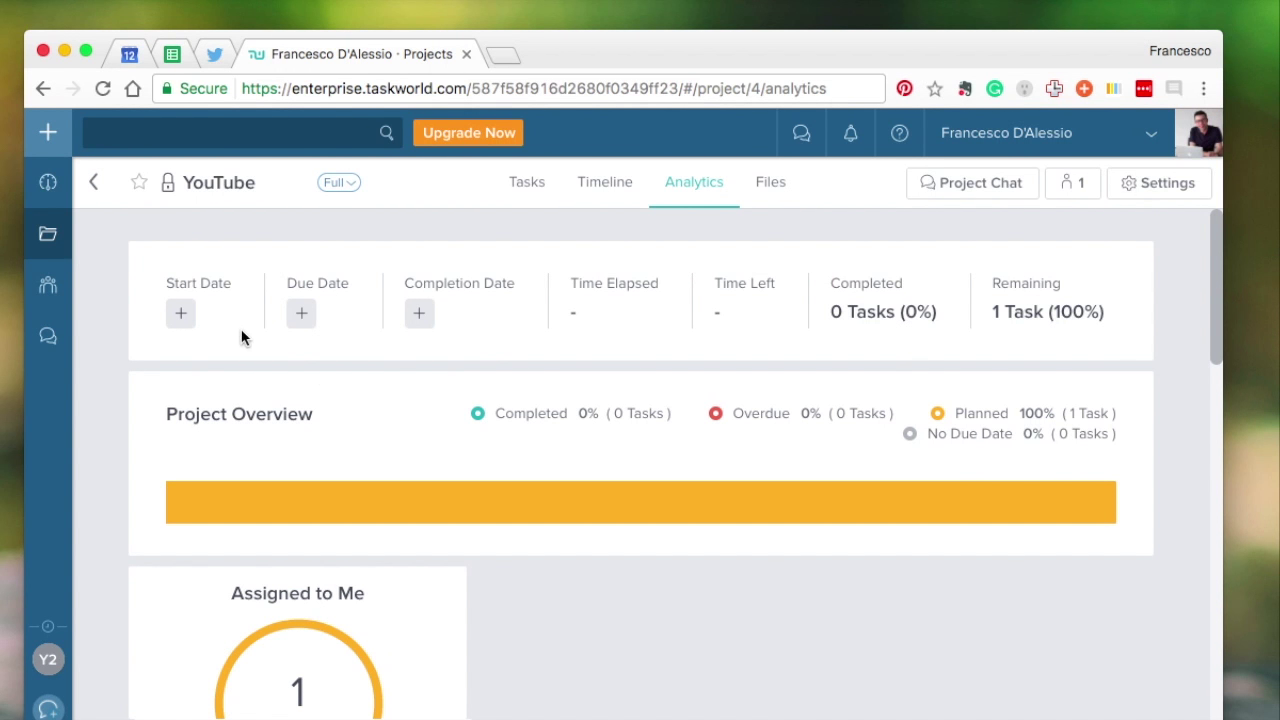
left_click(193, 317)
left_click(868, 595)
scroll(819, 463, "down", 1)
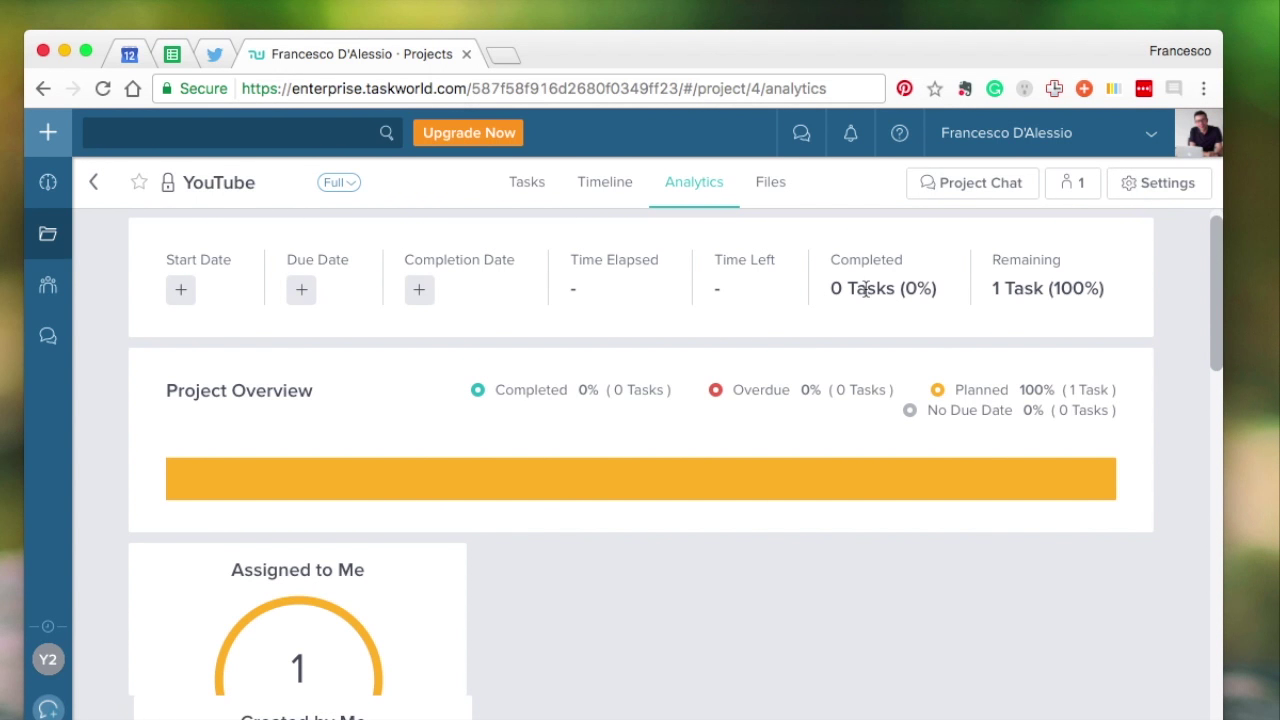
scroll(866, 289, "down", 10)
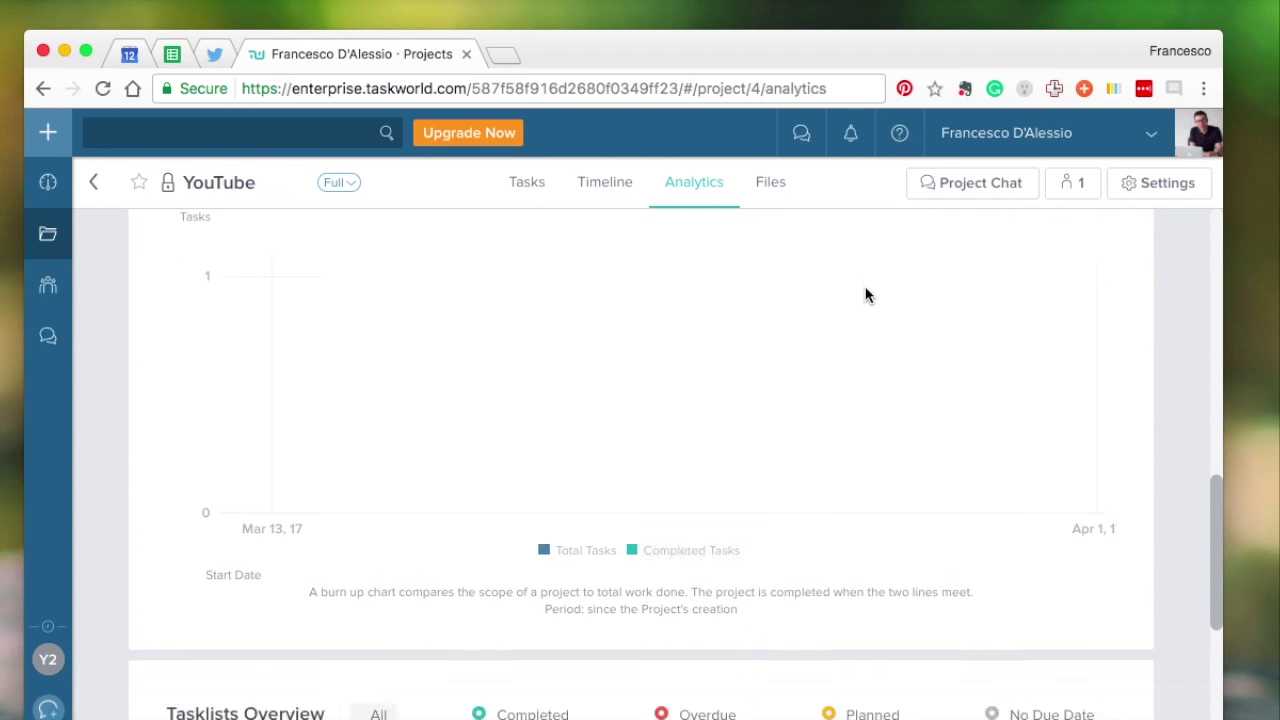
scroll(866, 294, "up", 5)
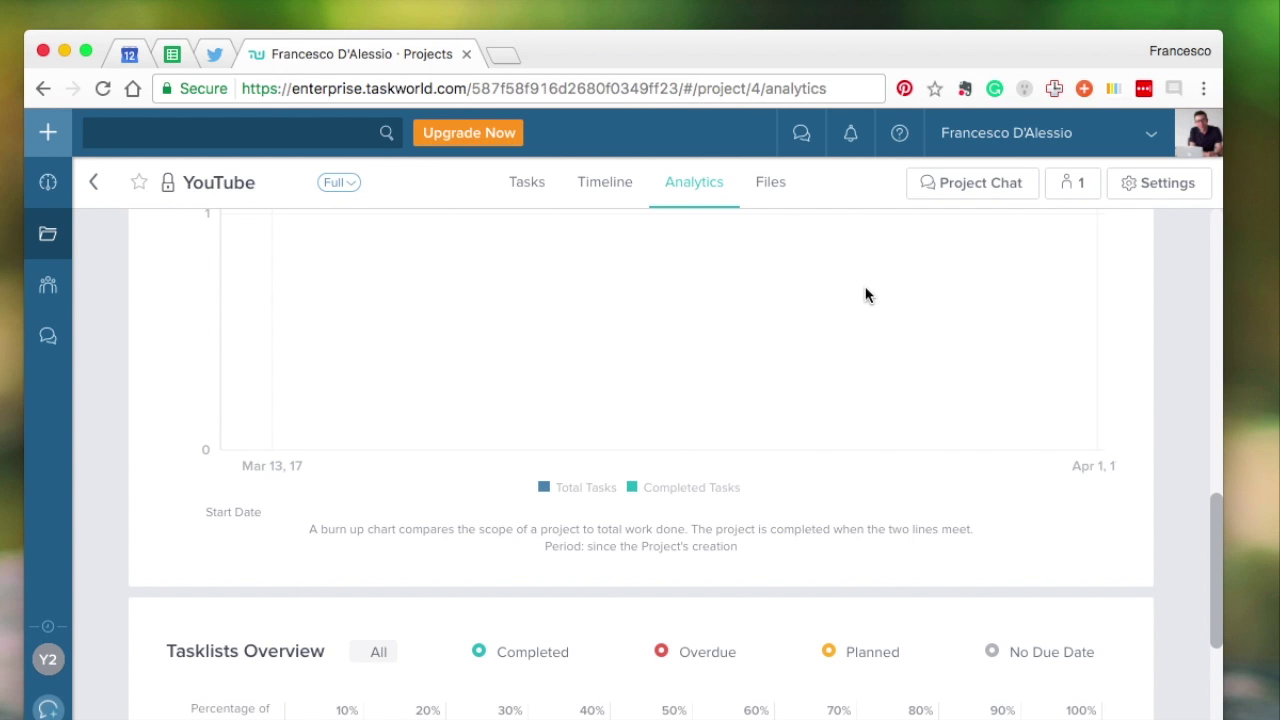
scroll(866, 292, "down", 5)
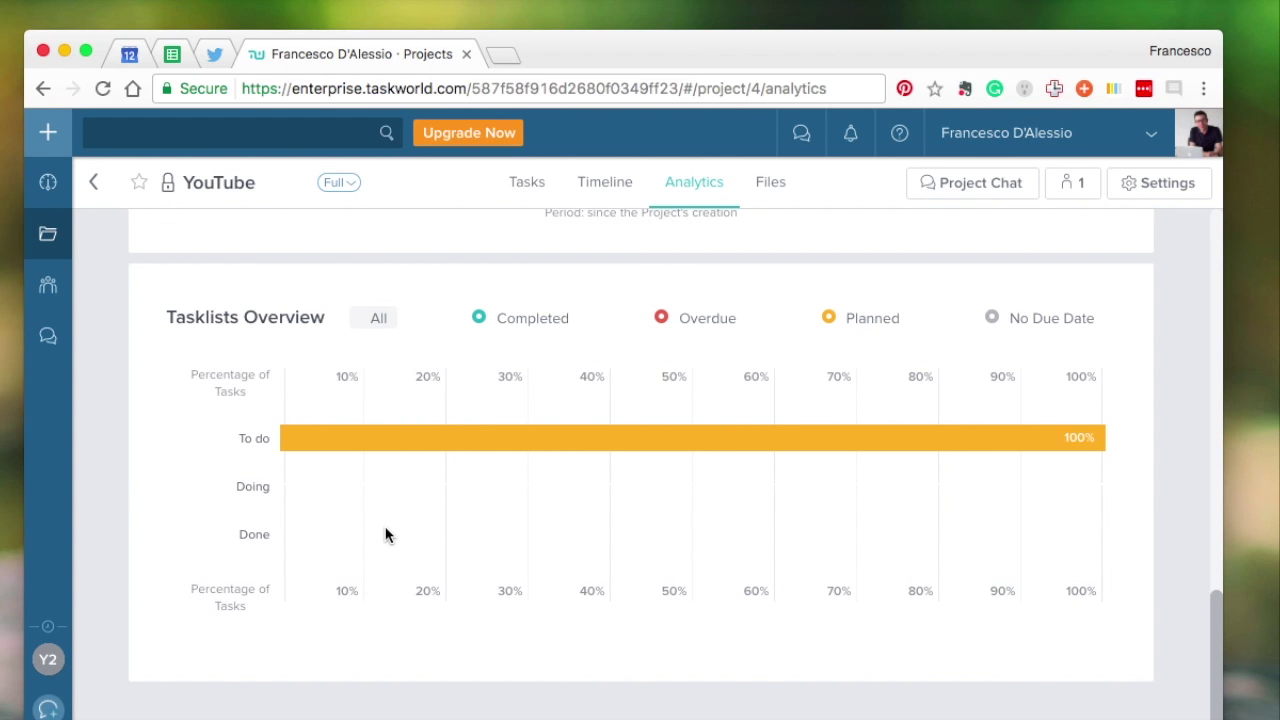
scroll(386, 534, "up", 10)
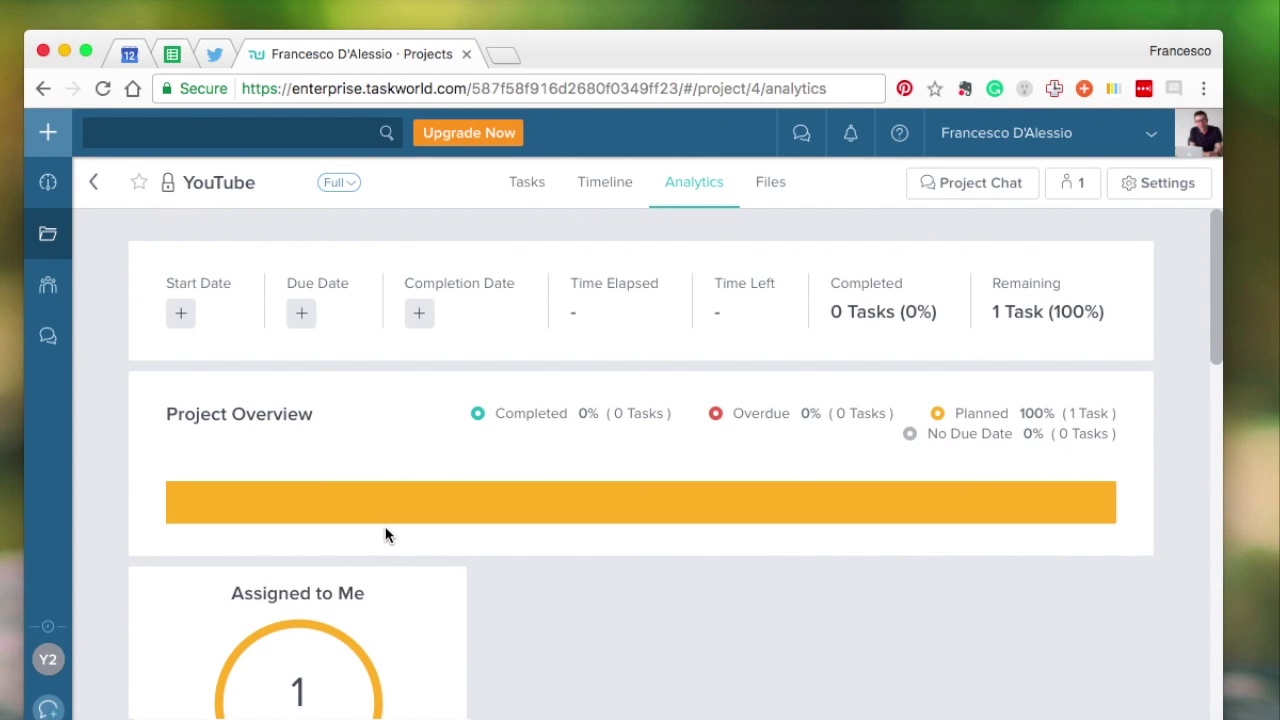
View the YouTube project's files and the options under its Full setting, and return to the list of all projects
left_click(777, 186)
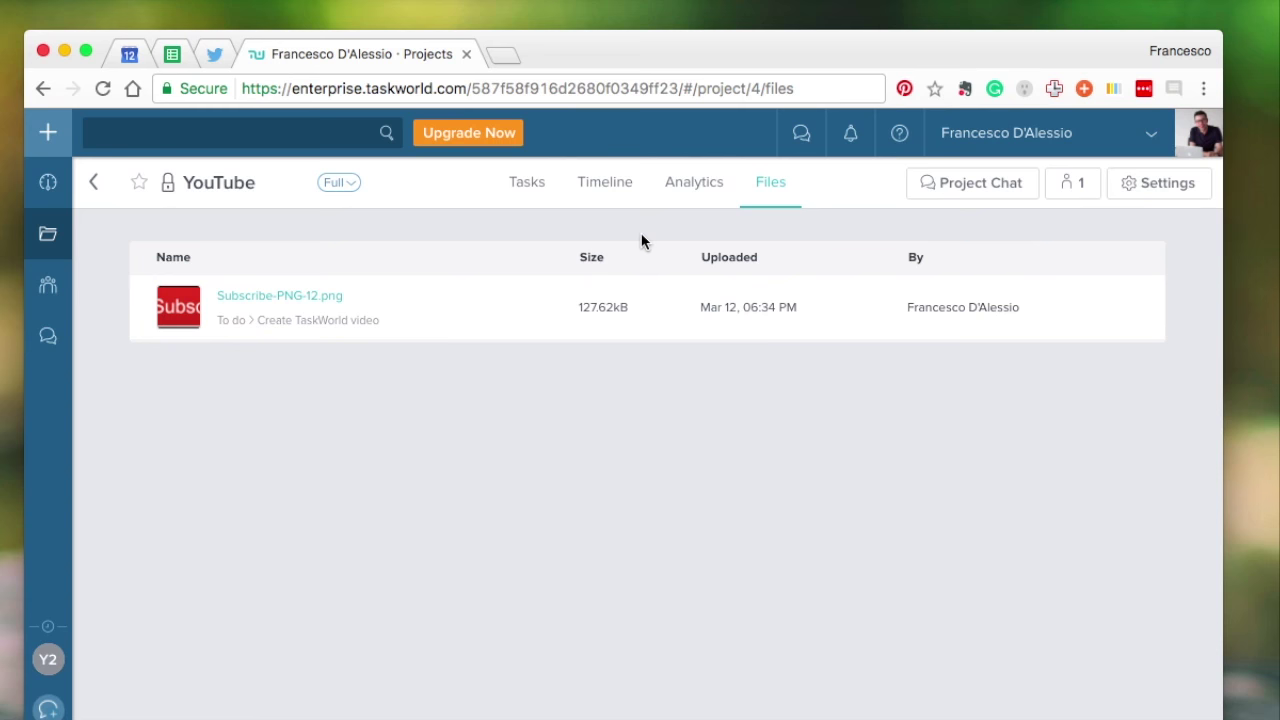
left_click(355, 181)
left_click(452, 426)
left_click(93, 183)
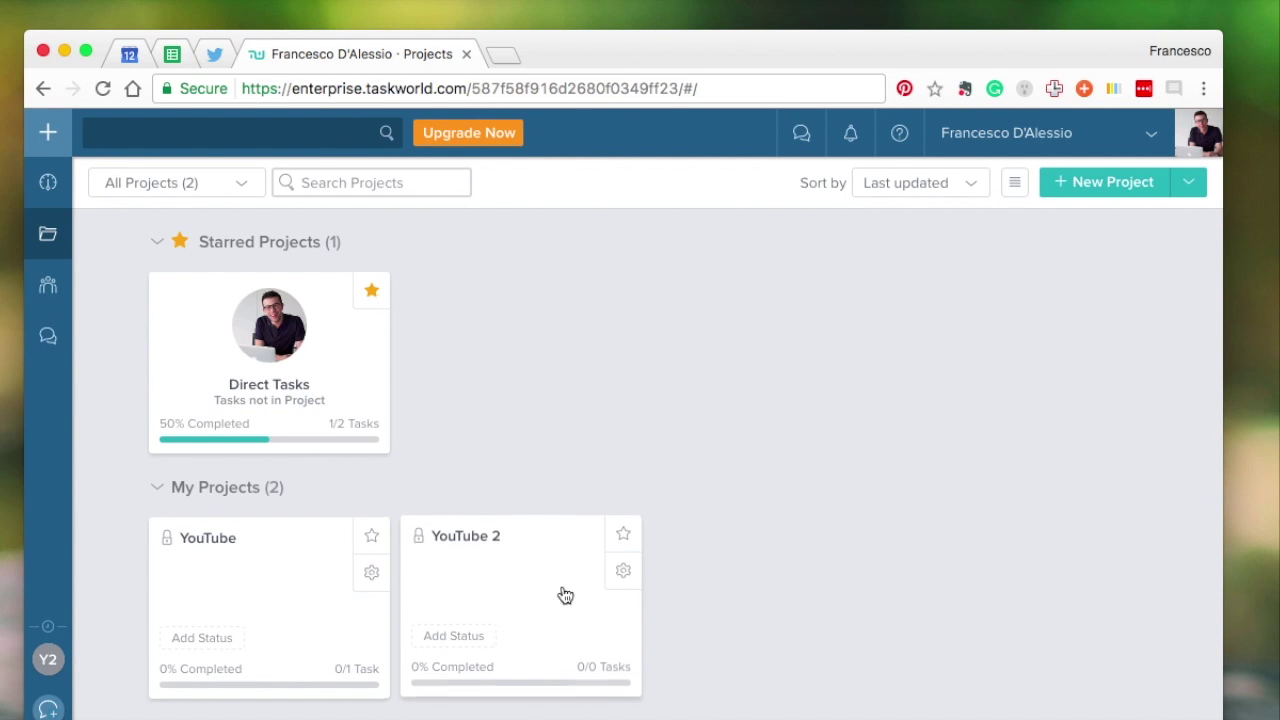
left_click(1196, 180)
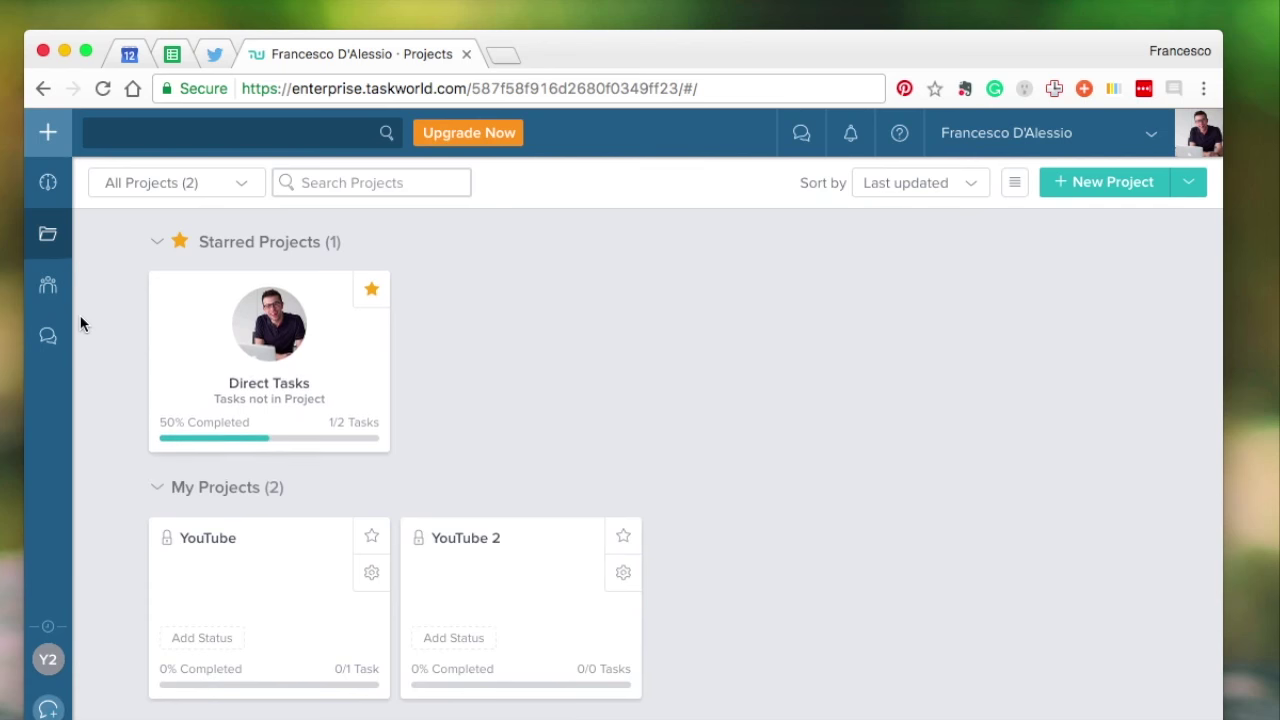
Review the active member's profile in the people directory, previewing the New Task form for assigning work and closing it
left_click(46, 282)
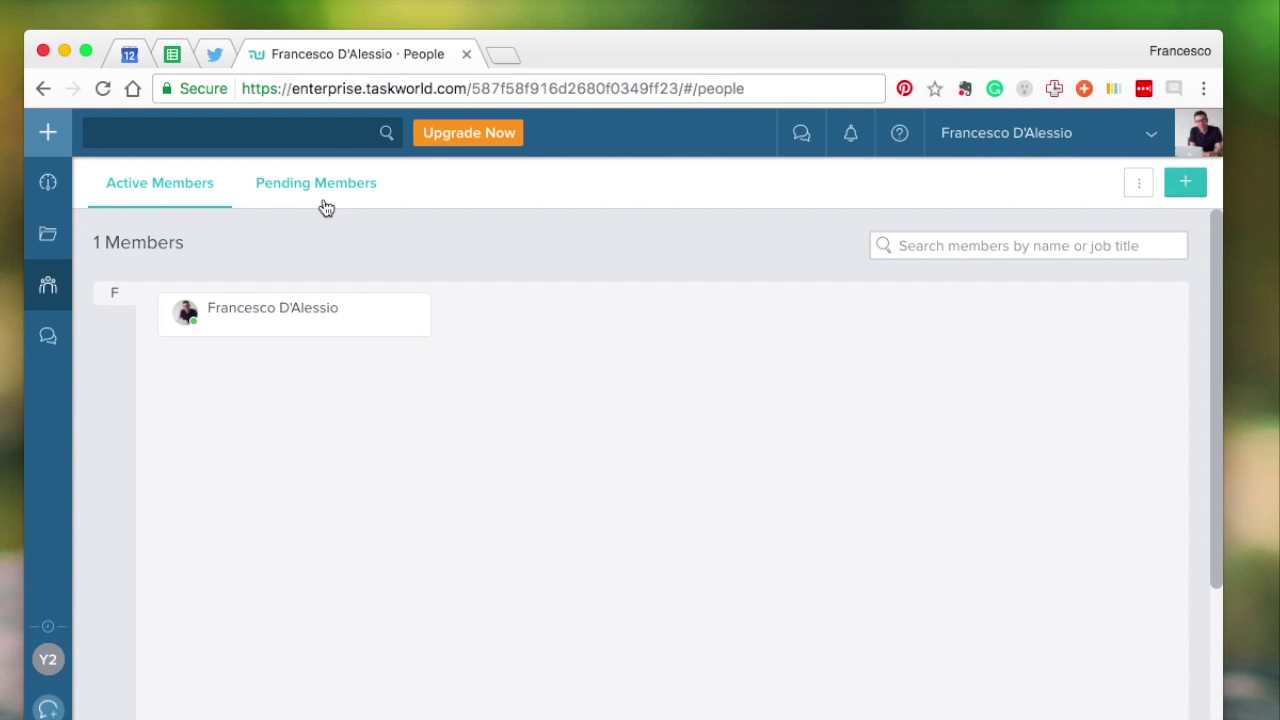
left_click(258, 314)
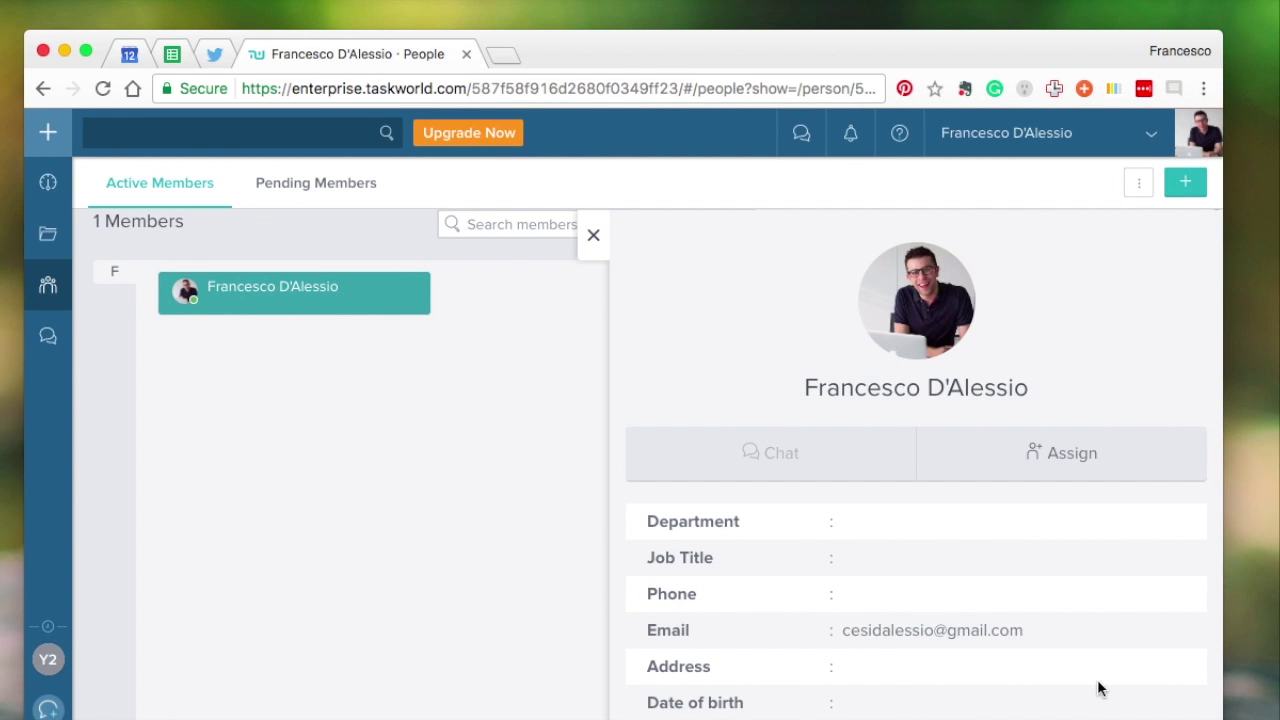
scroll(1098, 688, "down", 1)
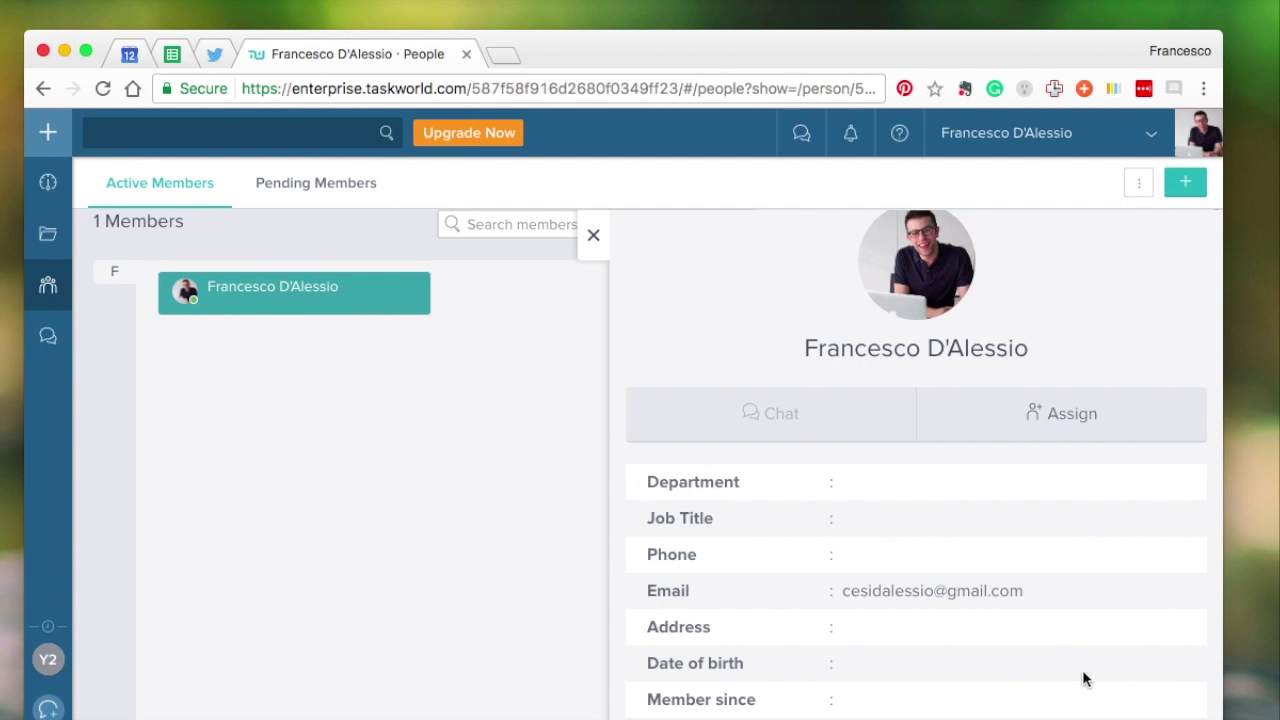
left_click(1077, 405)
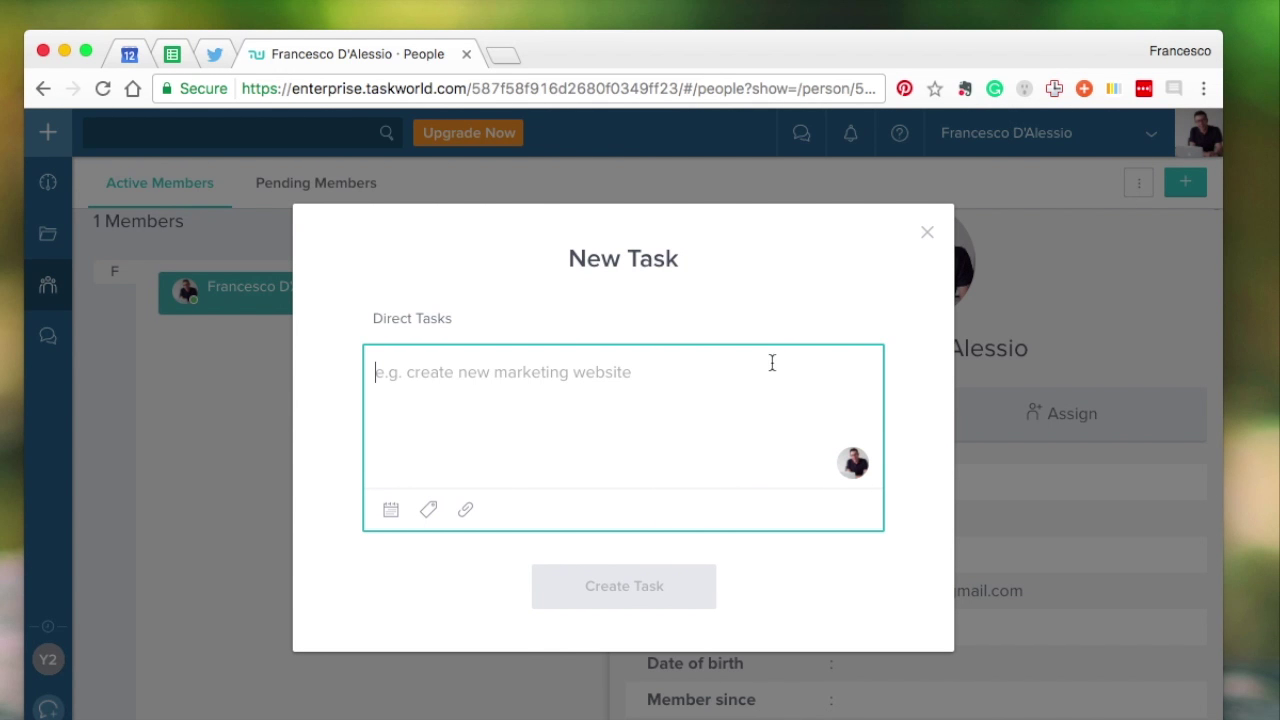
left_click(928, 236)
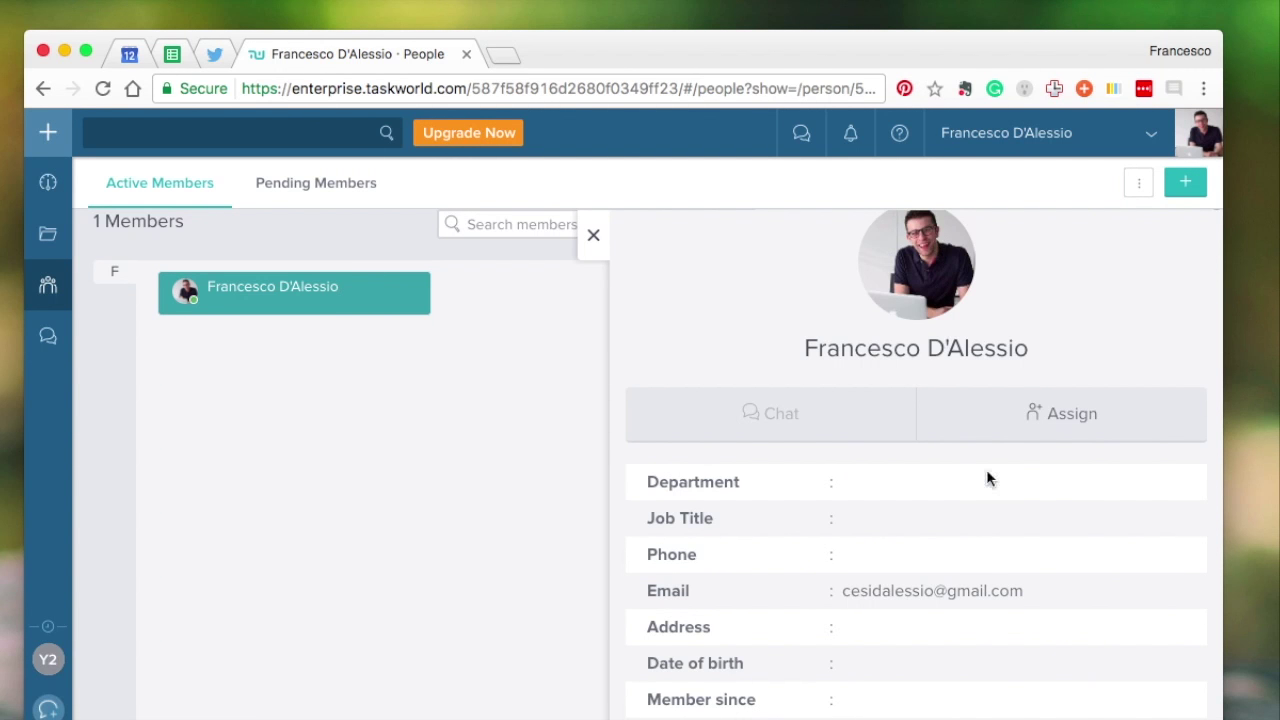
left_click(1060, 434)
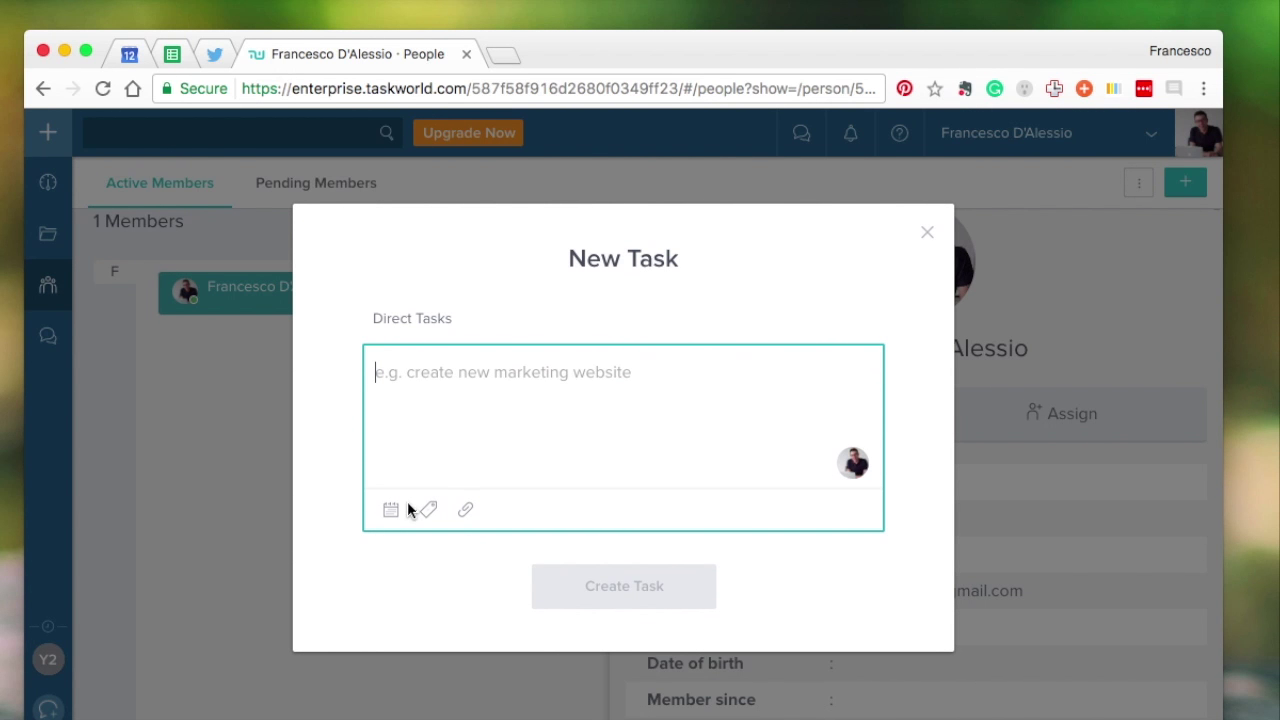
left_click(925, 236)
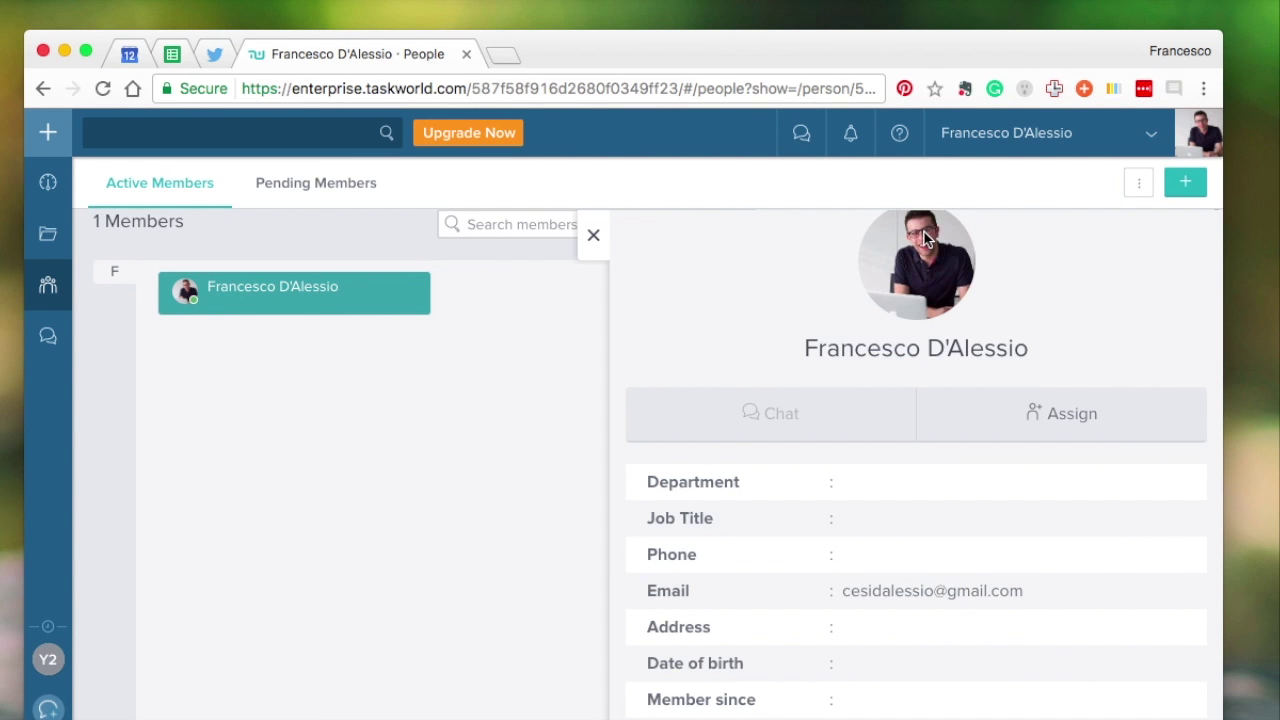
Browse the chat channels, view the YouTube and General channels, and look through the Browse All list
left_click(52, 340)
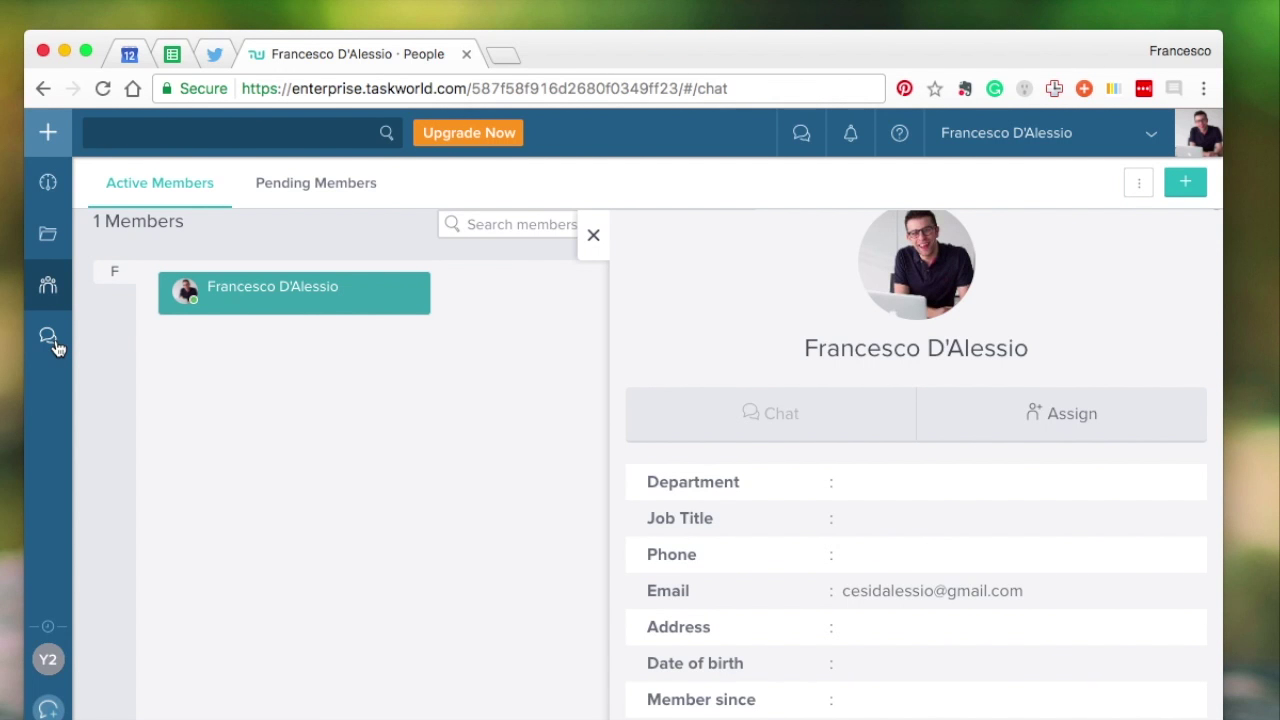
left_click(316, 192)
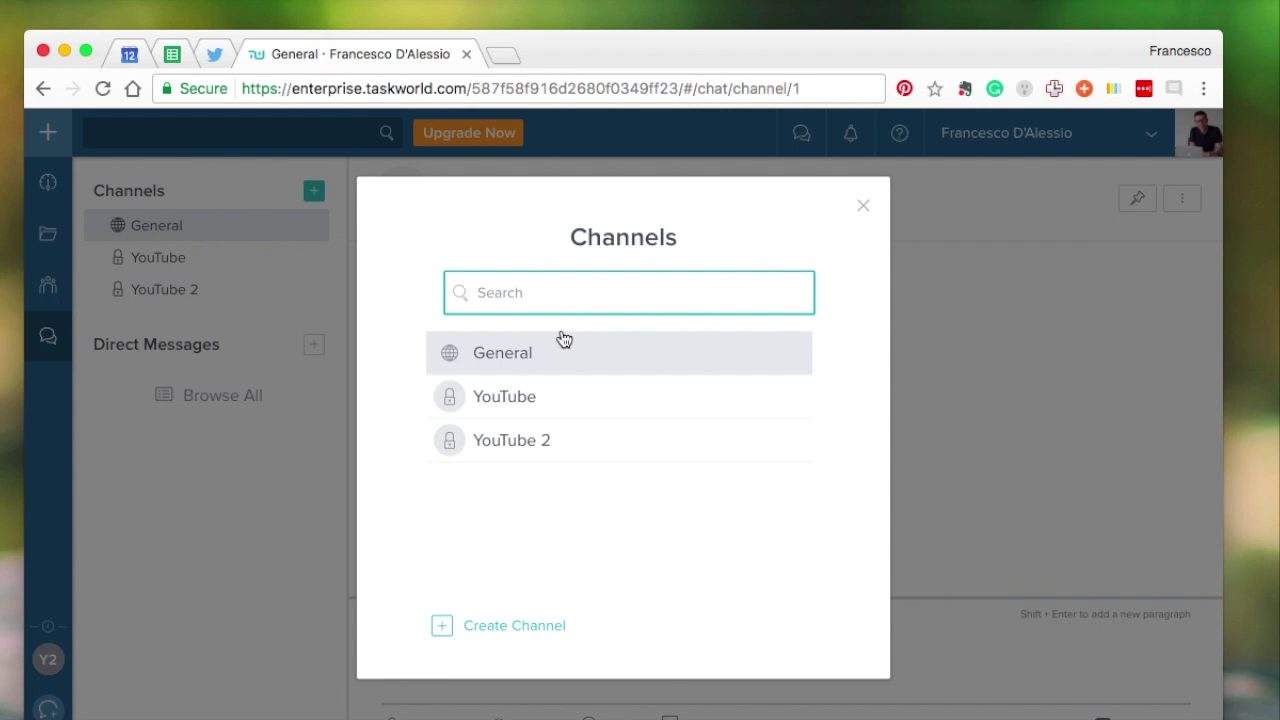
left_click(540, 390)
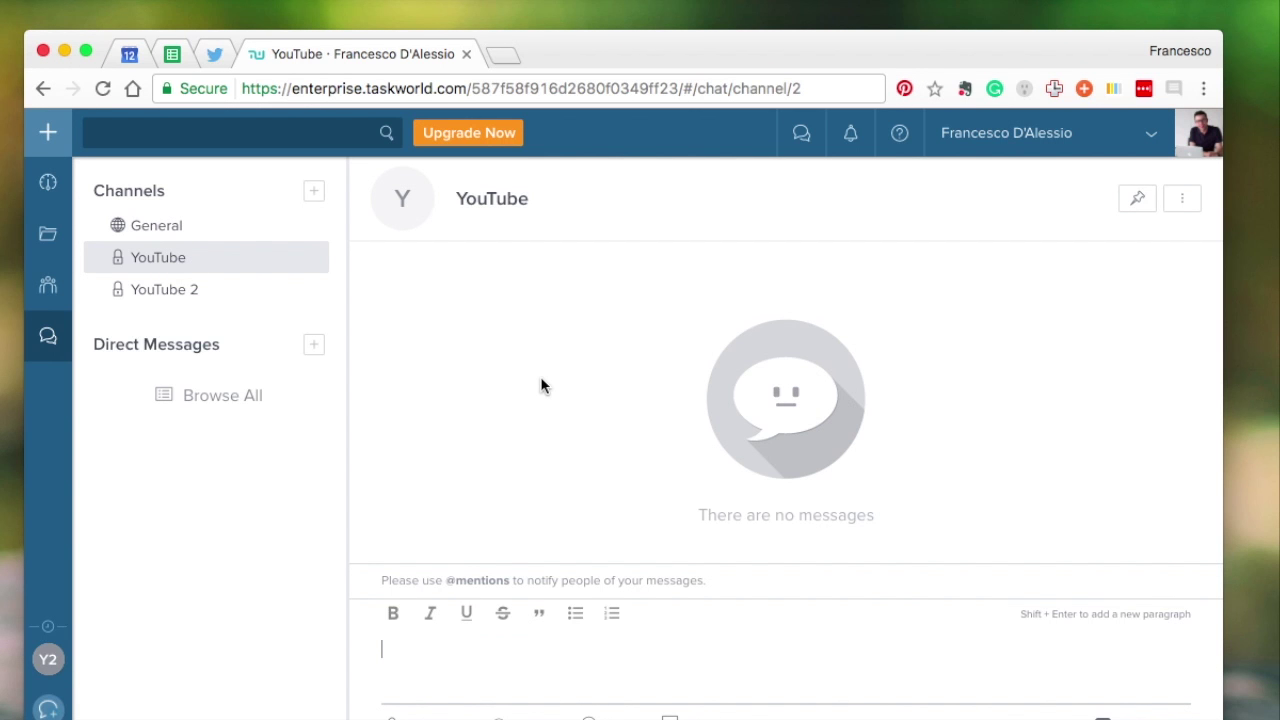
left_click(489, 208)
left_click(33, 347)
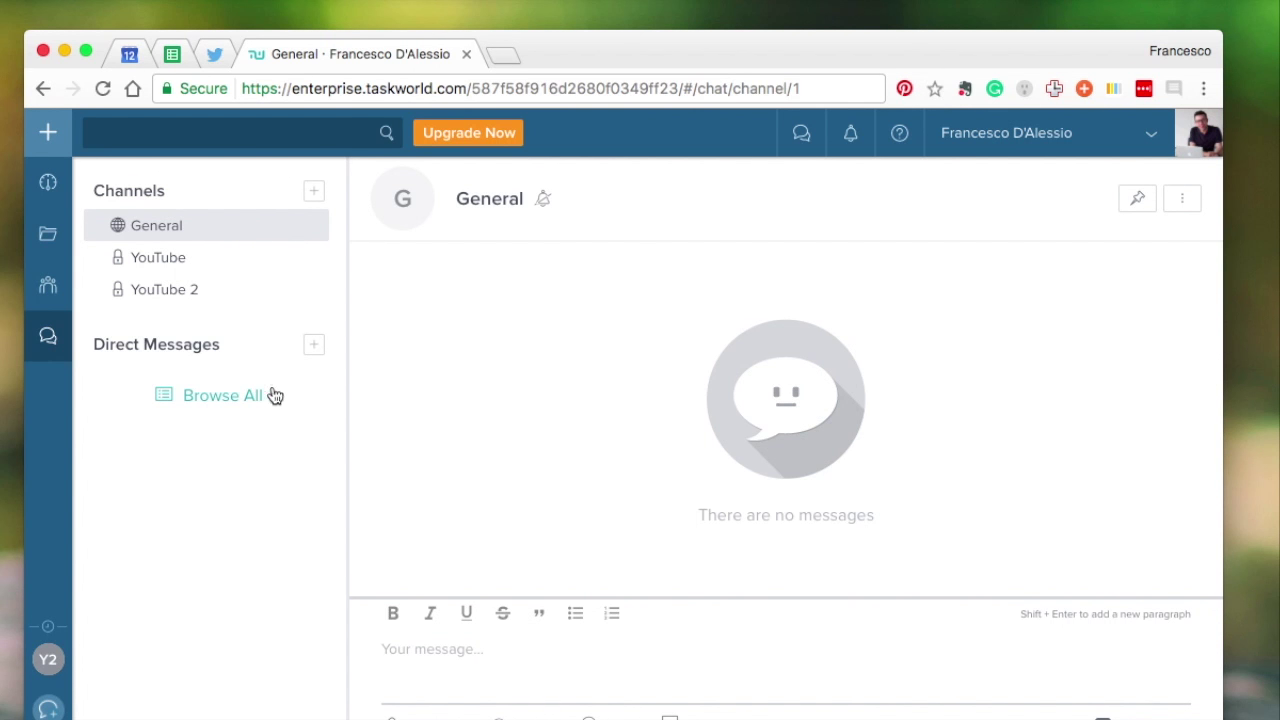
left_click(218, 397)
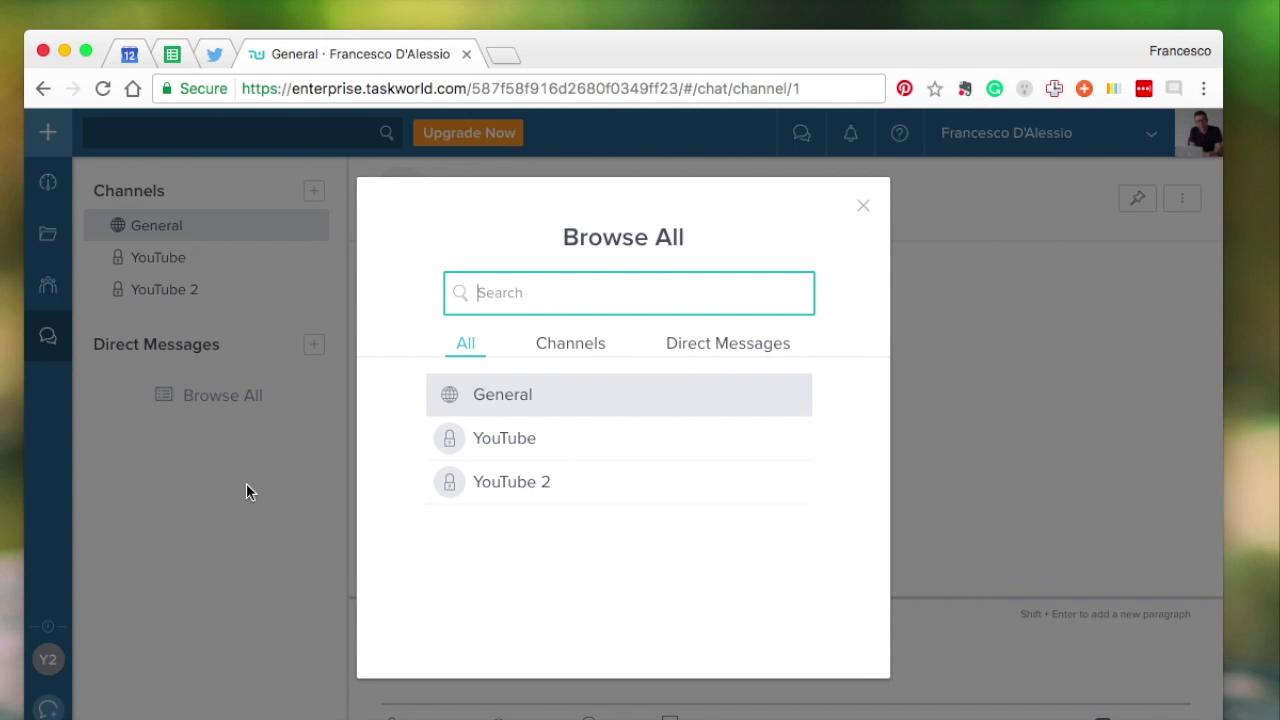
left_click(864, 207)
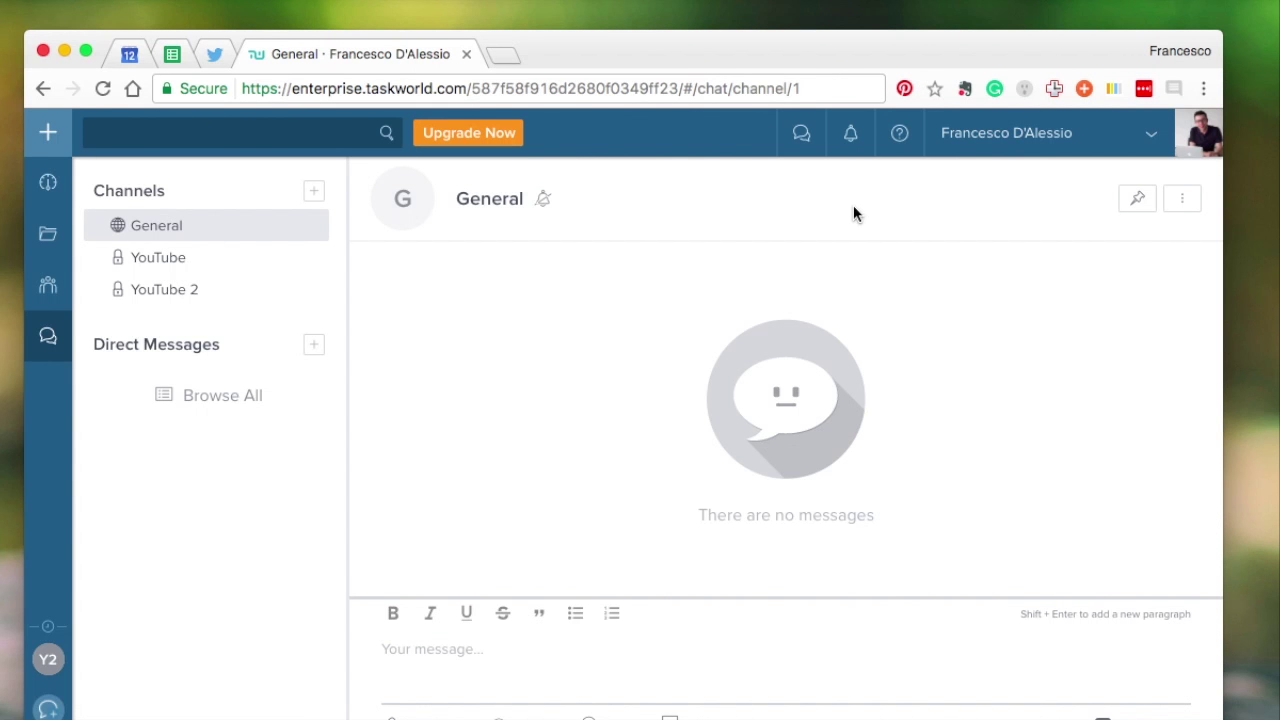
Check the recent messages and activity notifications, and return to the task overview
left_click(801, 135)
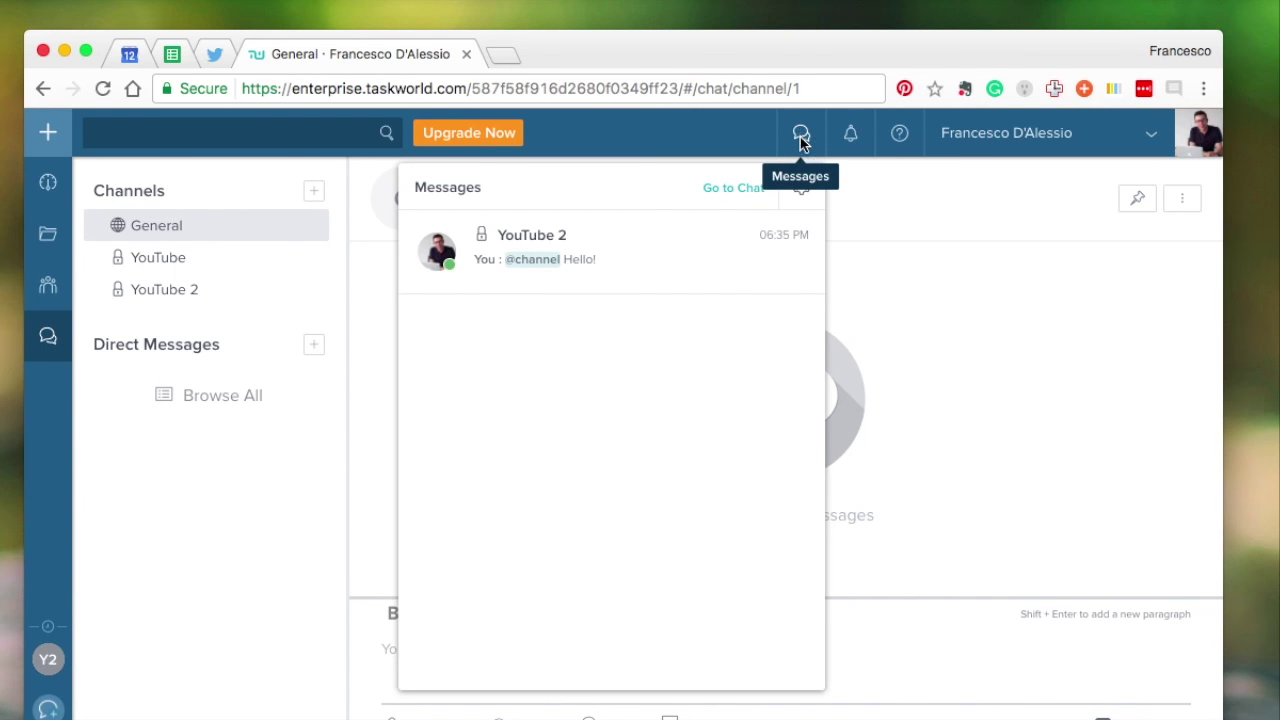
left_click(852, 138)
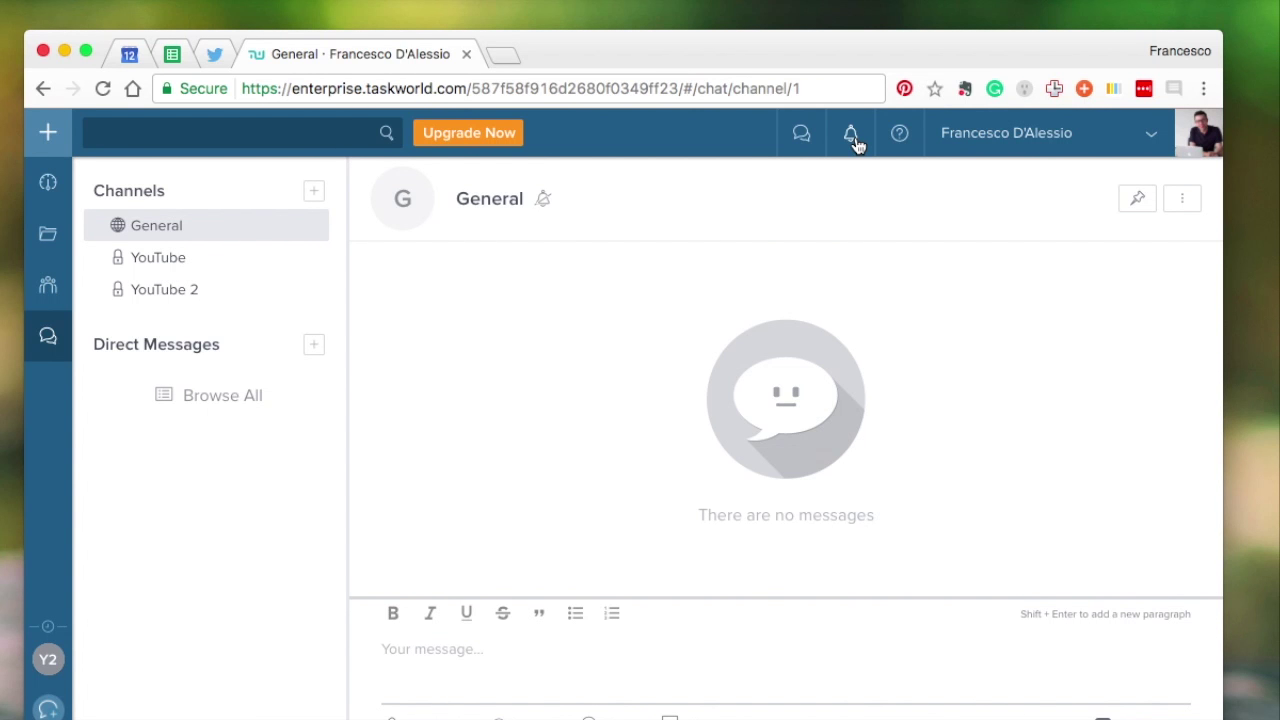
left_click(853, 138)
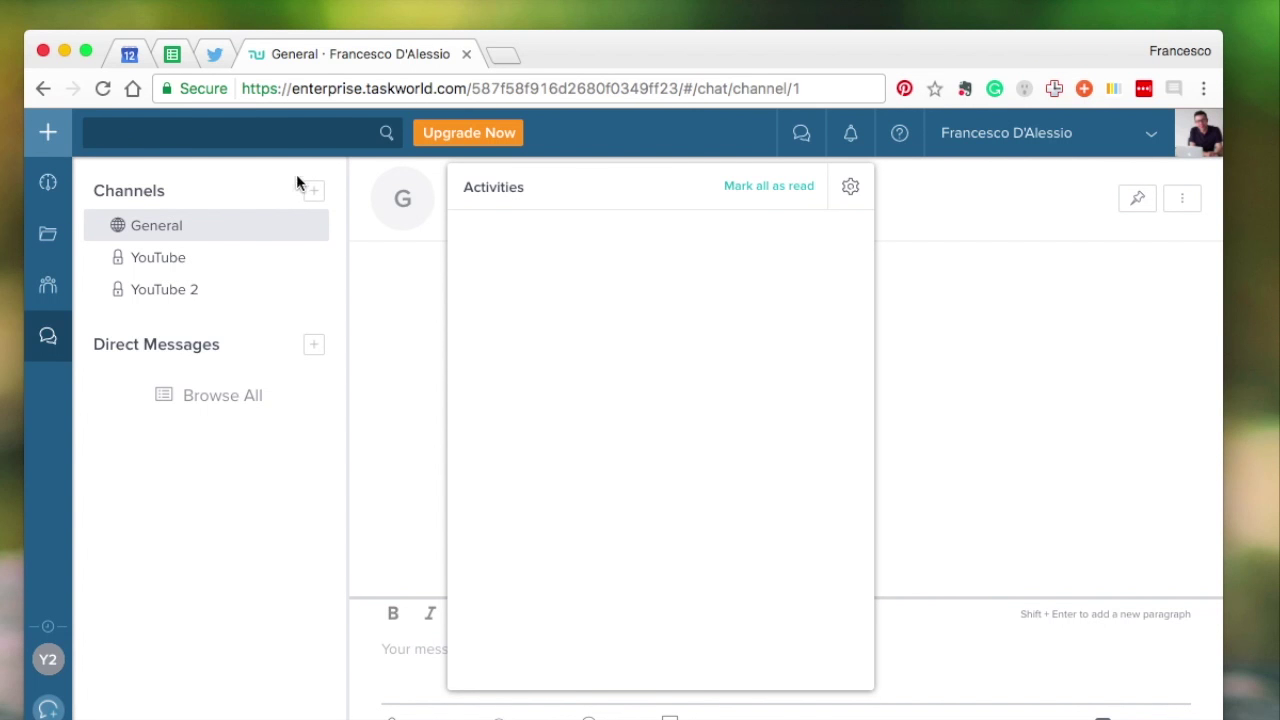
left_click(52, 212)
left_click(48, 185)
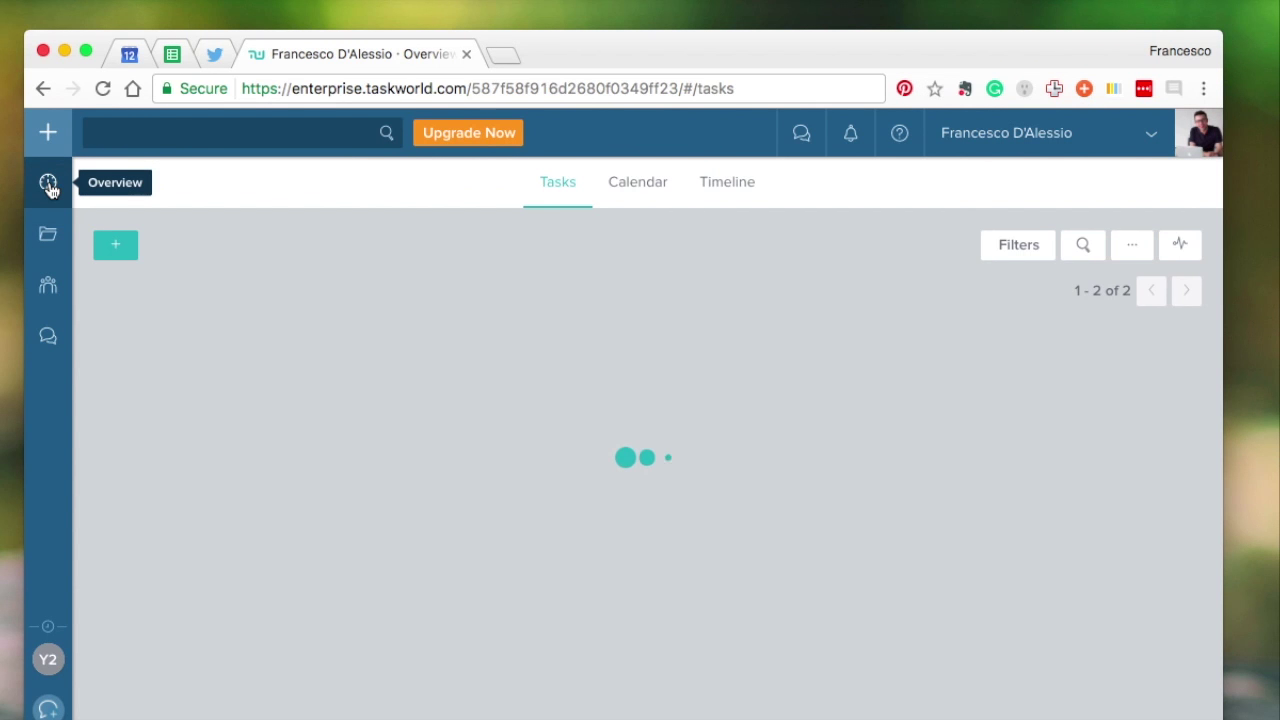
View the YouTube 2 chat beside the details of the Create TaskWorld video task, and close both
left_click(49, 659)
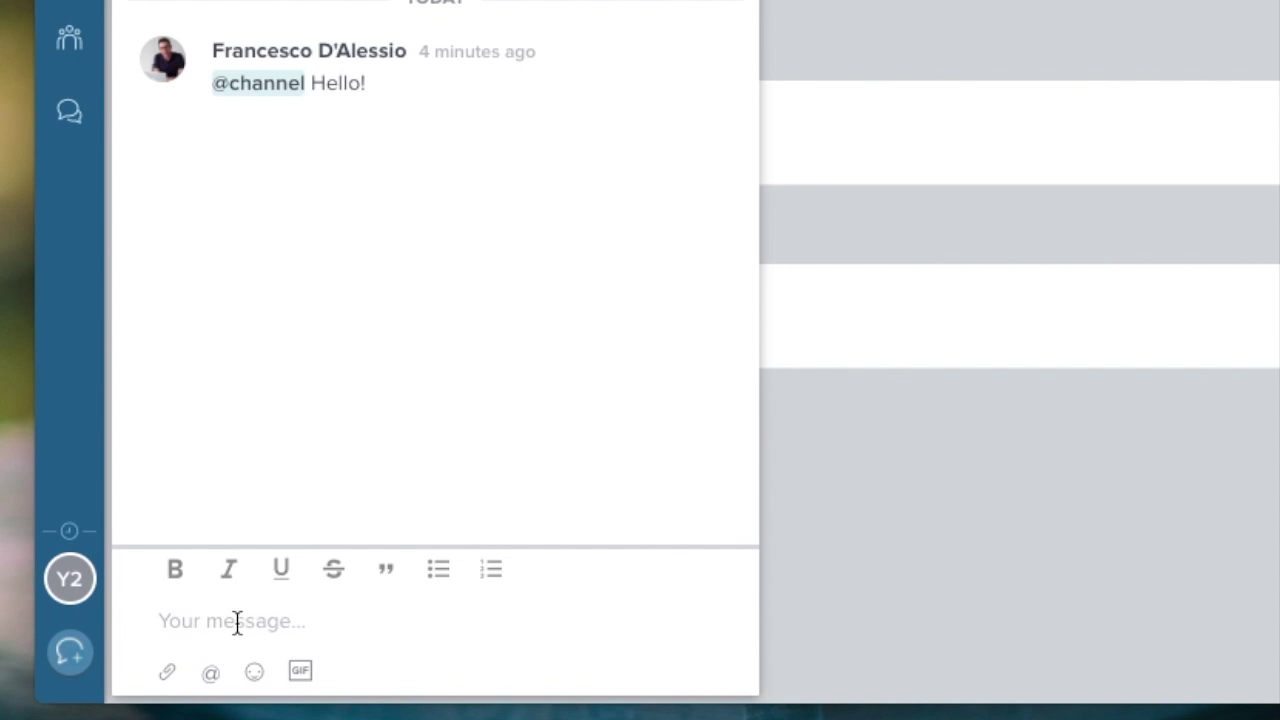
left_click(1049, 351)
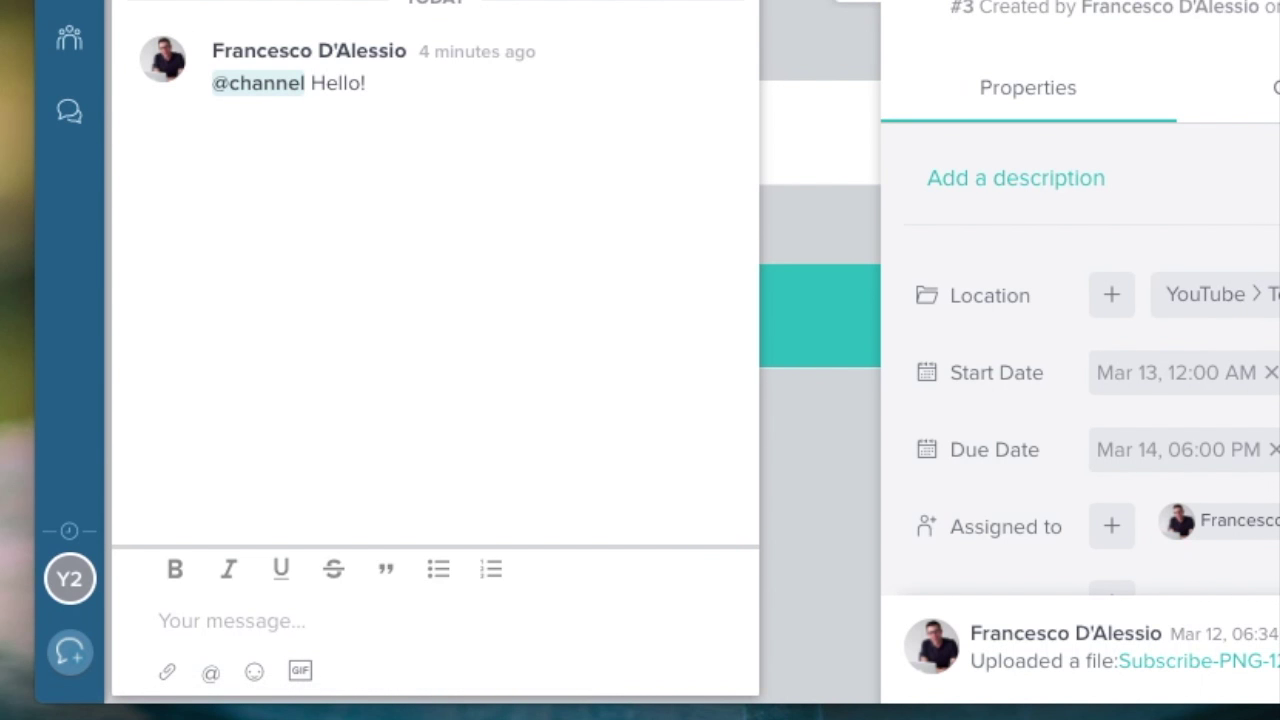
key("Escape")
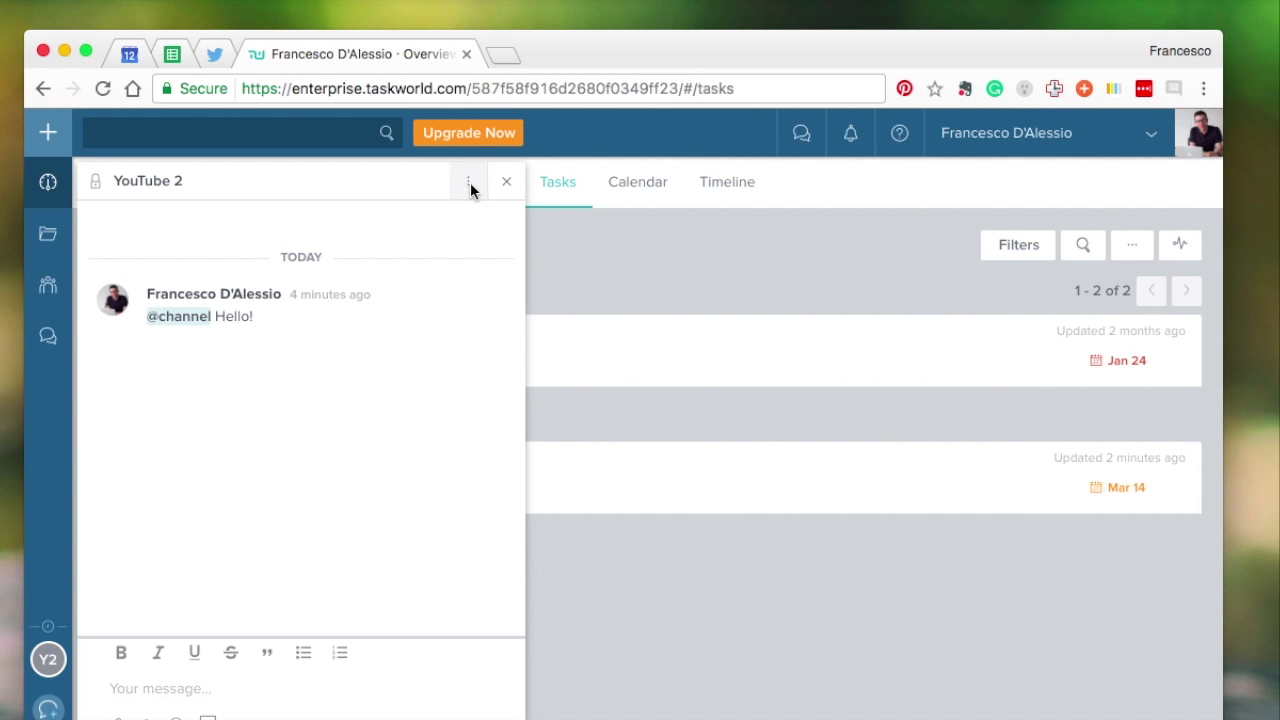
left_click(469, 183)
left_click(507, 185)
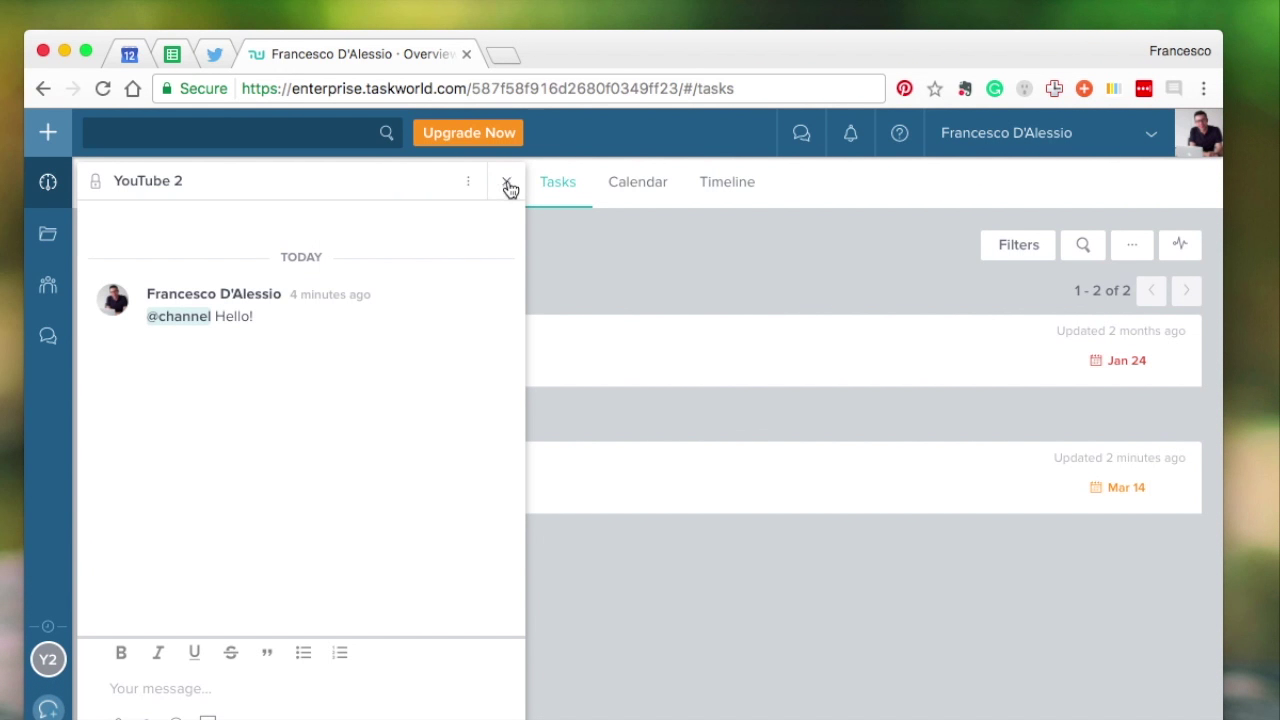
left_click(507, 186)
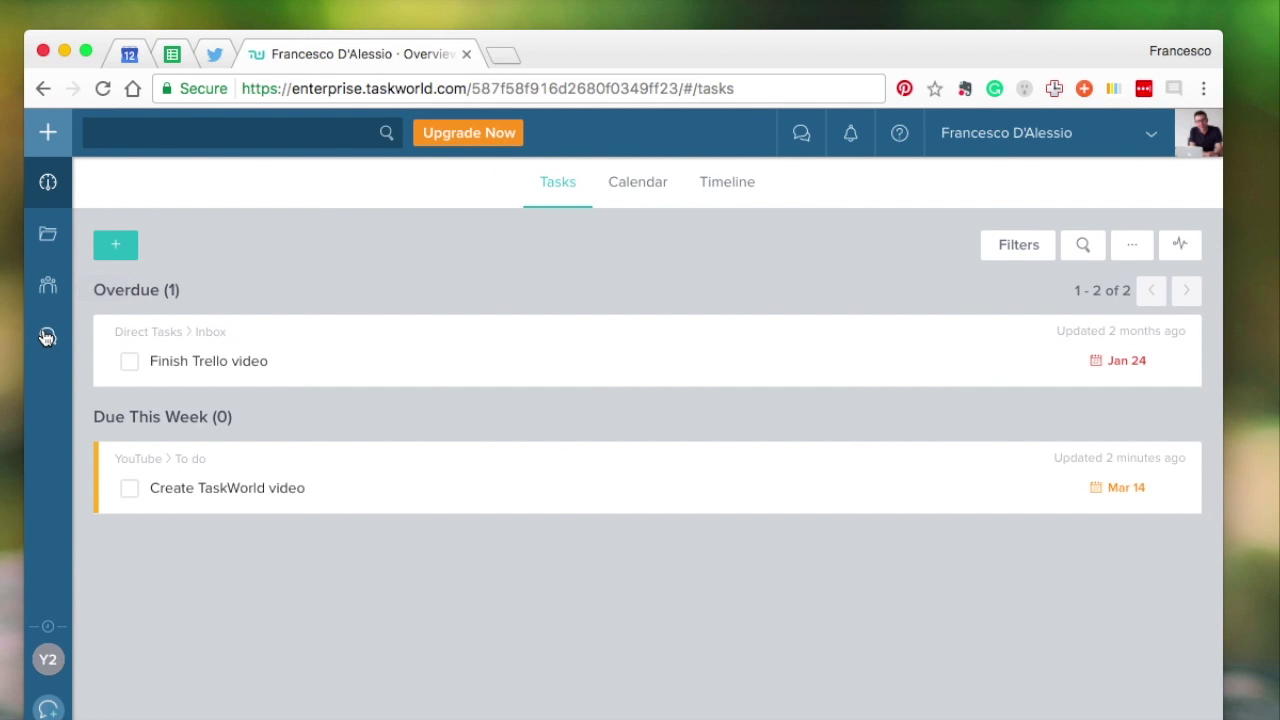
Change the workspace background to the blue swatch in the profile options and return to the task overview
left_click(1203, 134)
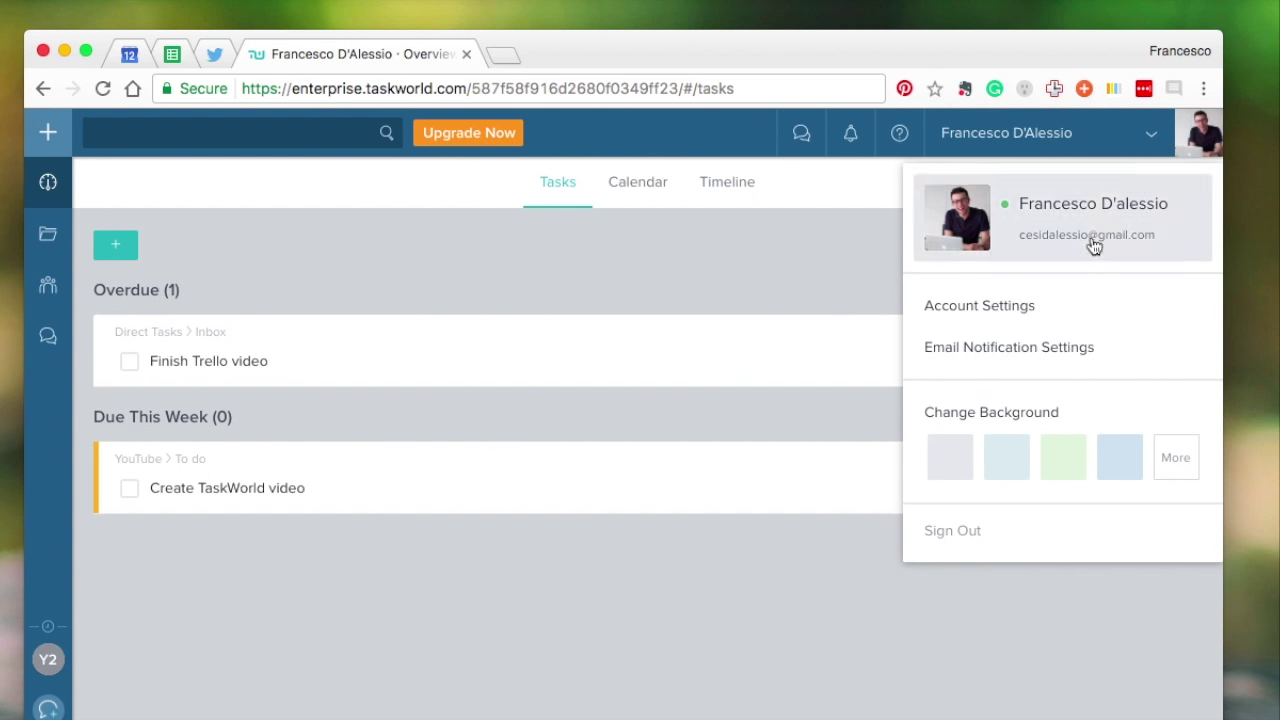
left_click(1108, 460)
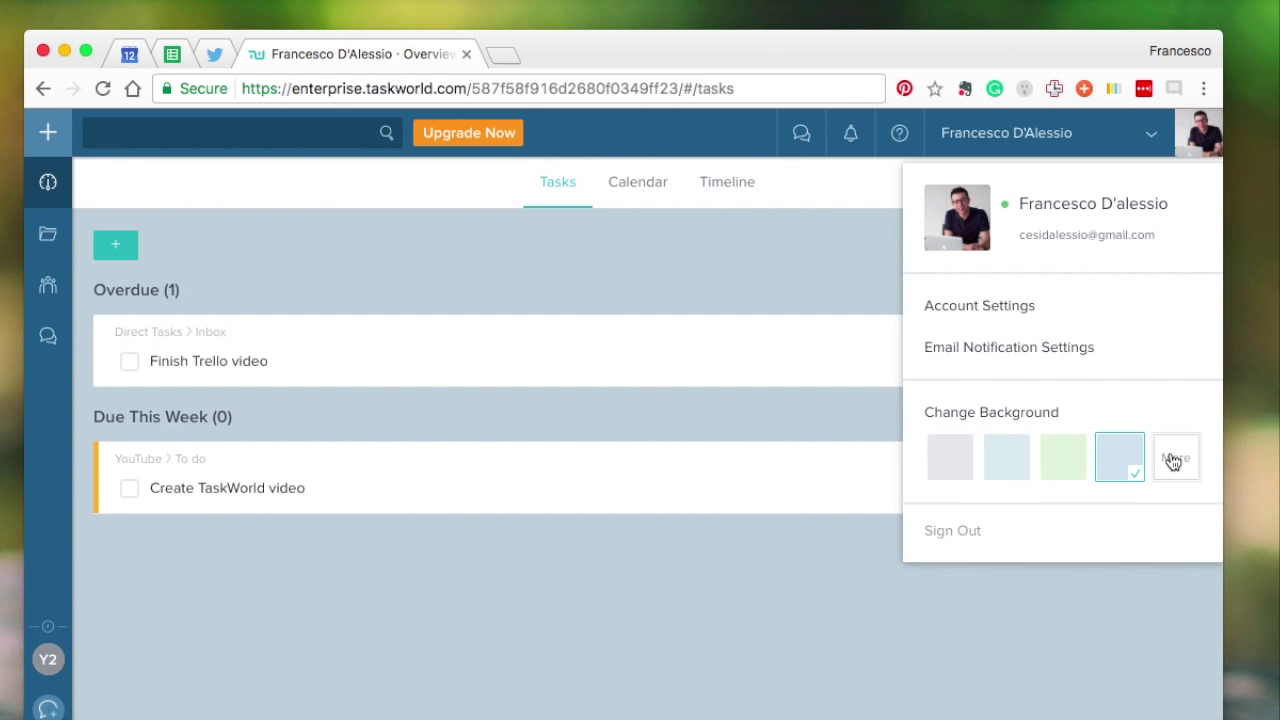
left_click(771, 586)
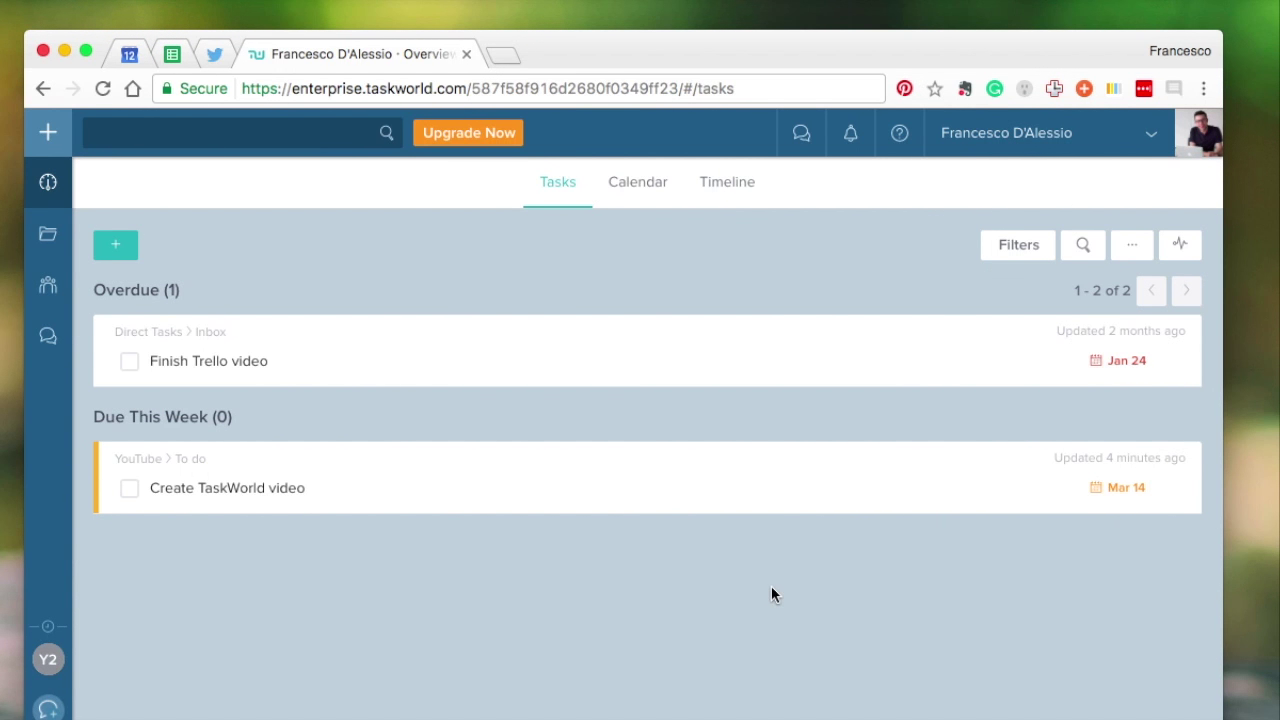